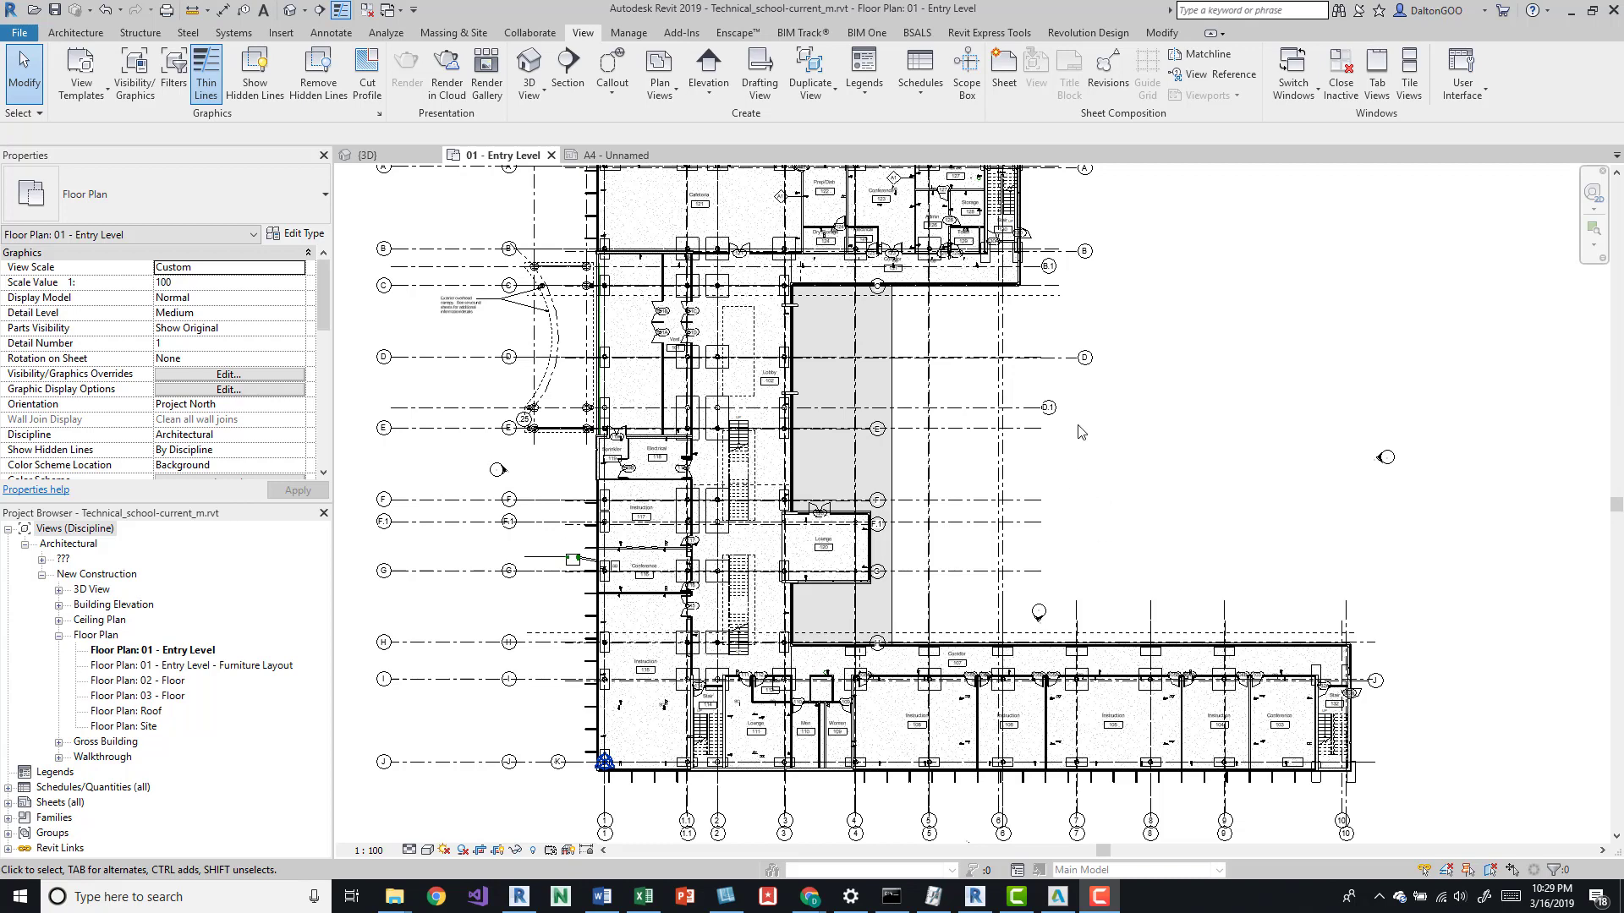
Draw a horizontal matchline across the building between grids E and F with Unlimited top and bottom constraints.
click(1294, 356)
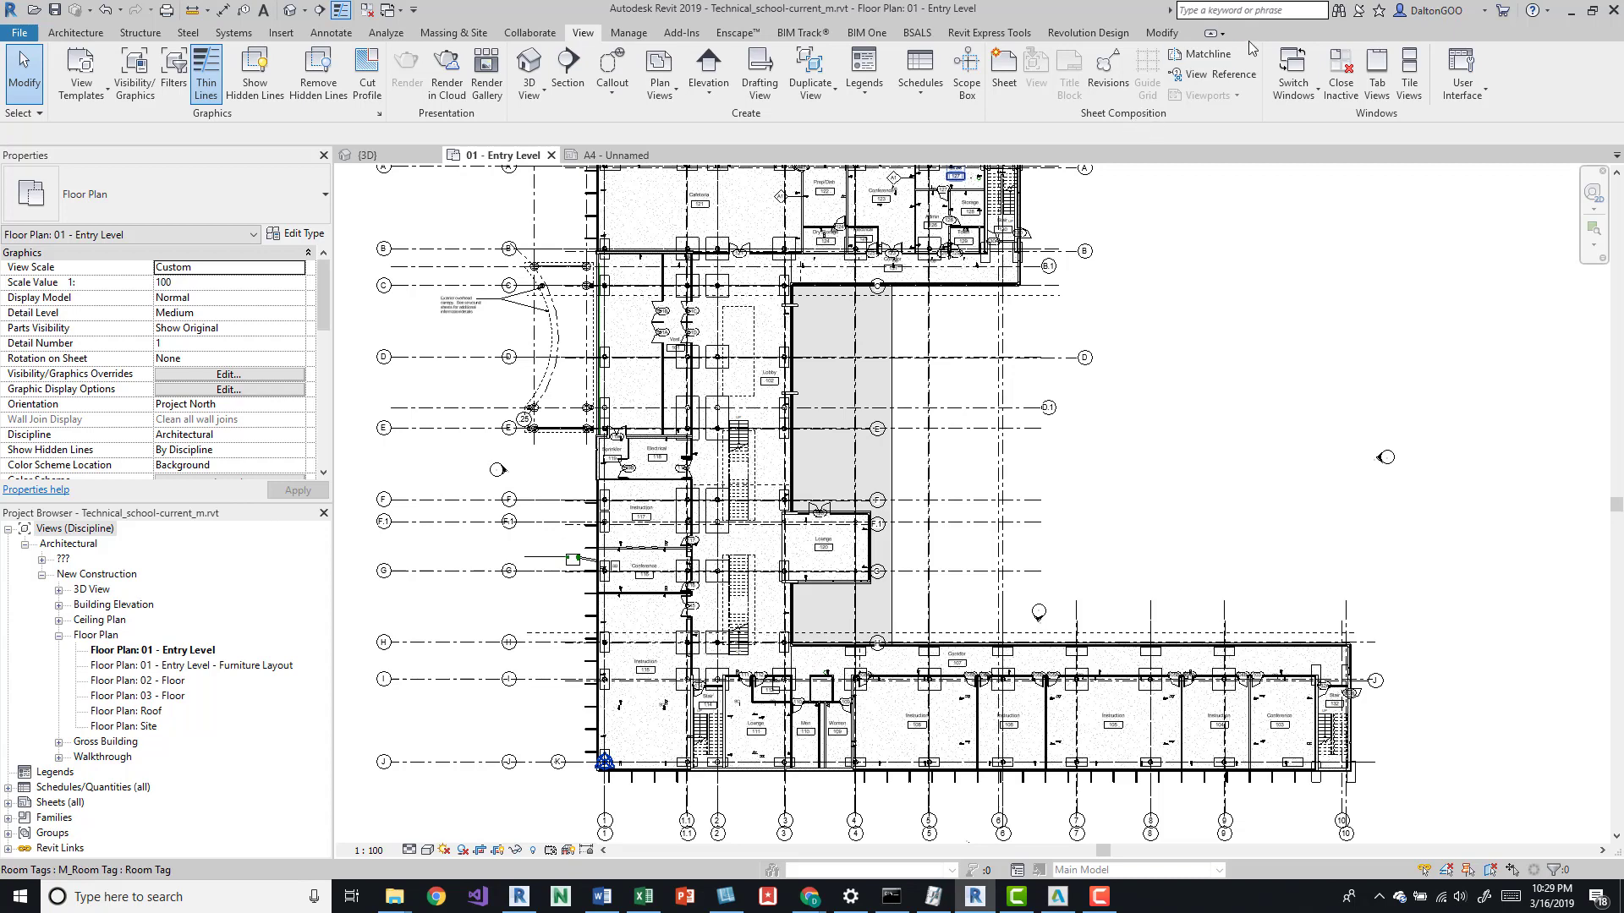
click(1208, 55)
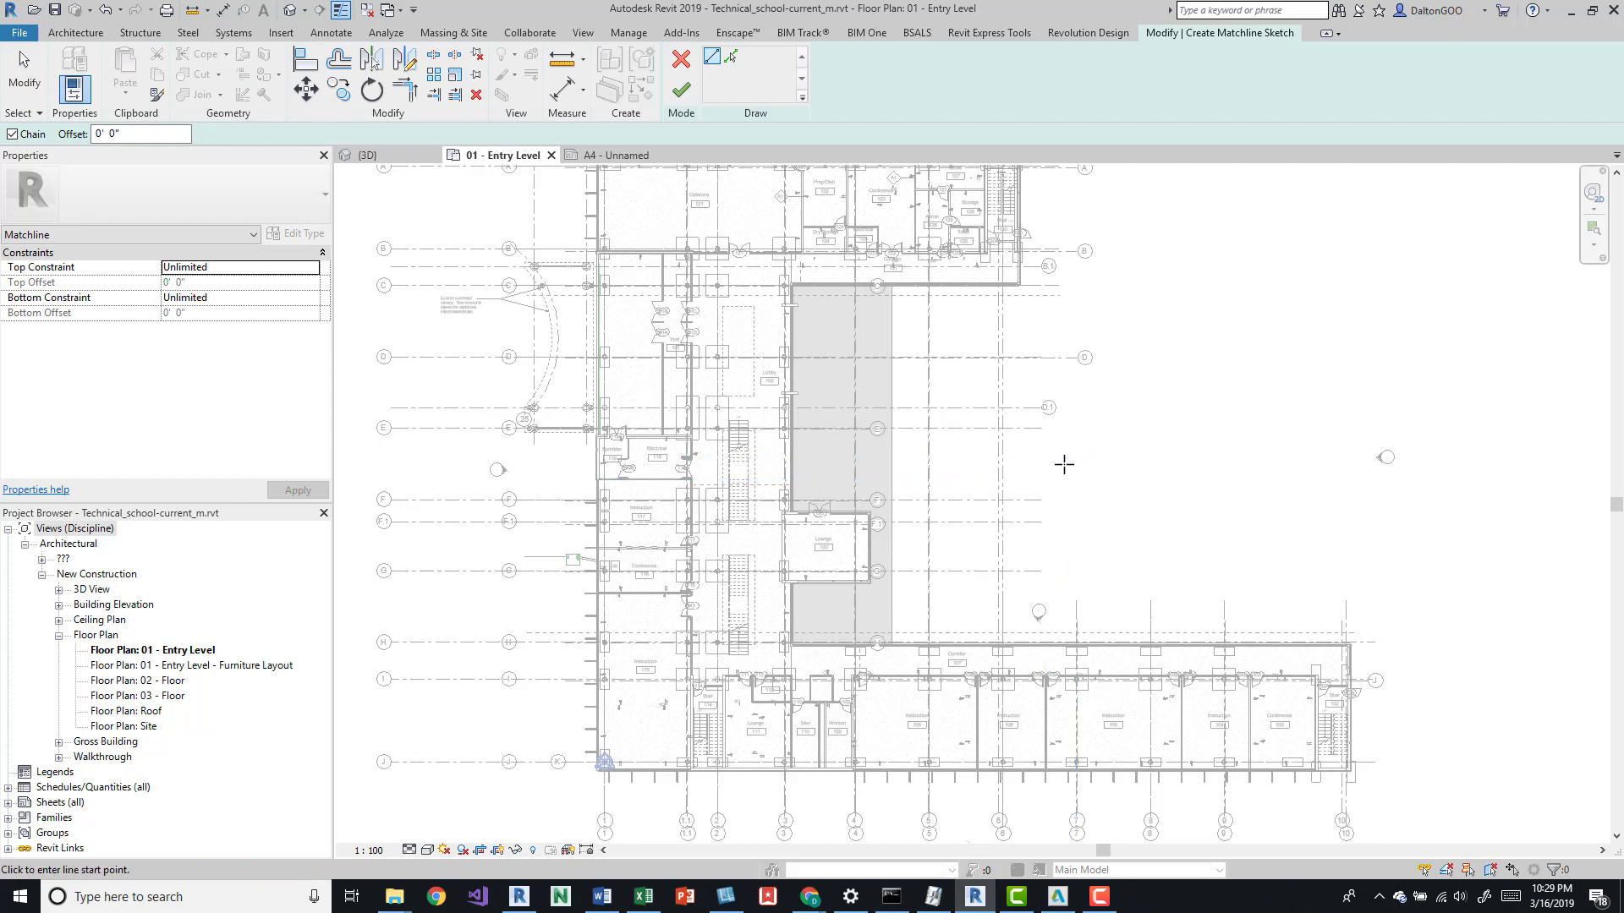
click(1061, 464)
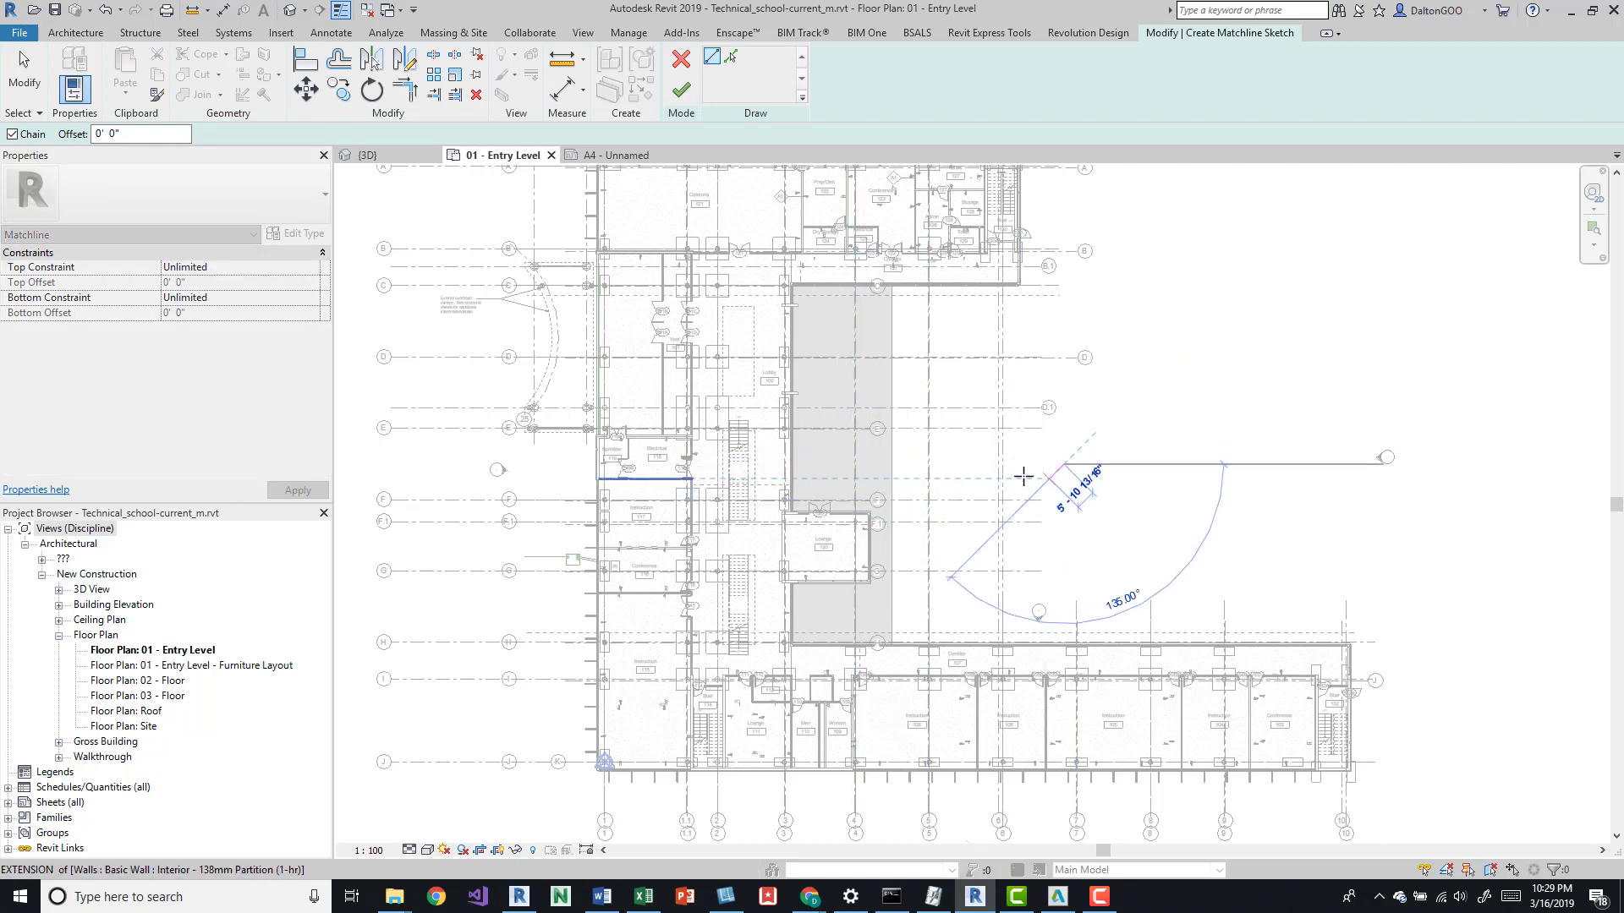
click(547, 463)
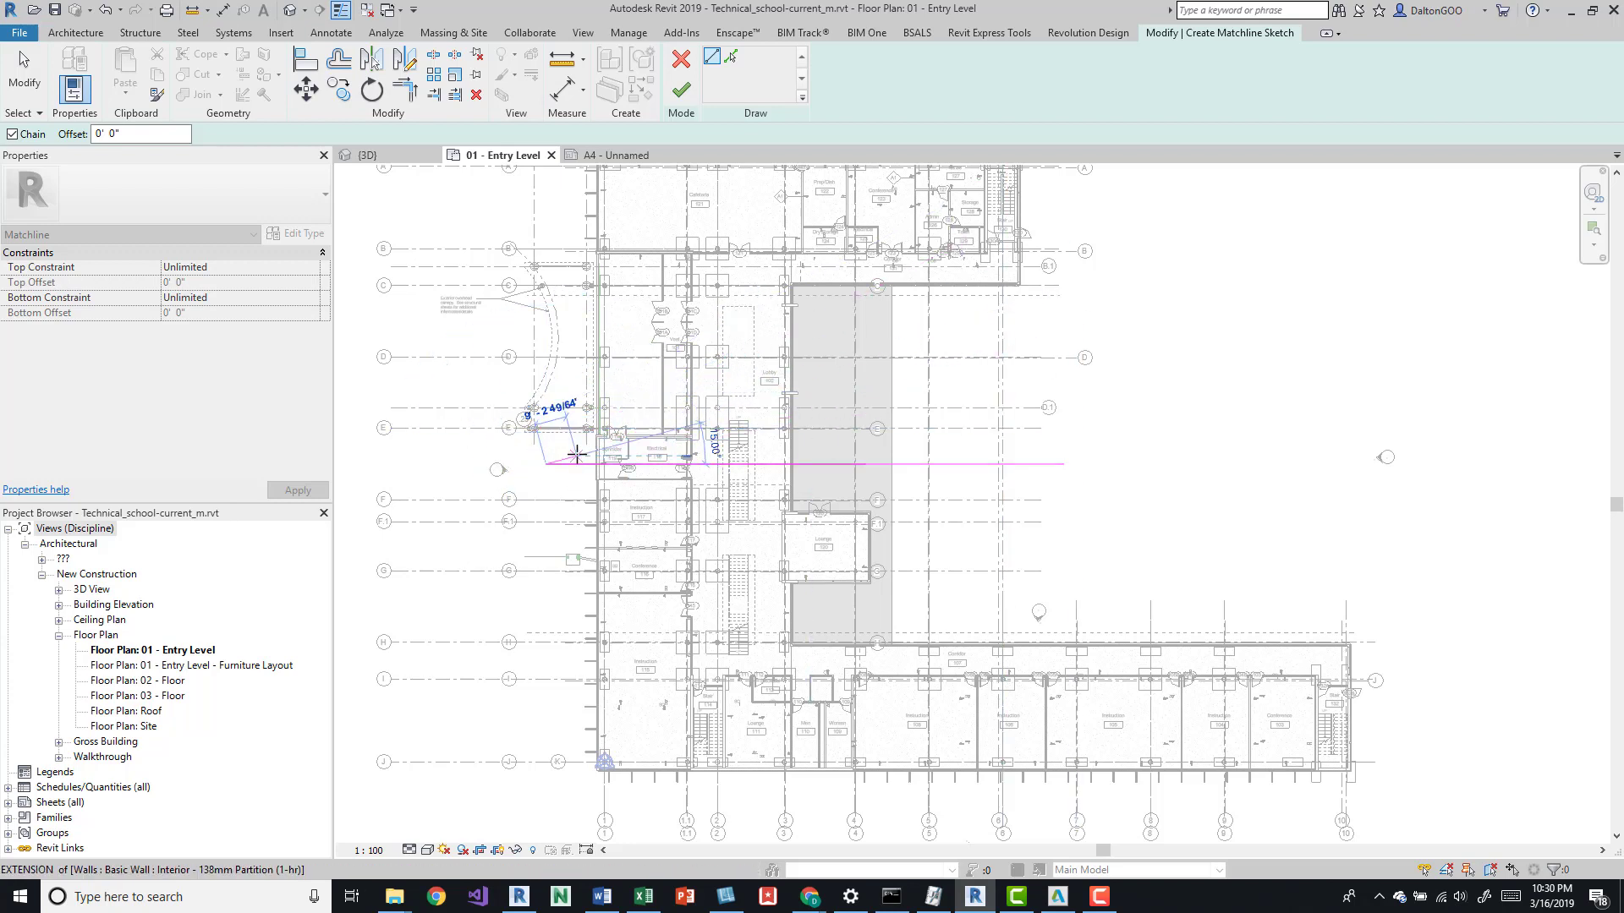
key(Escape)
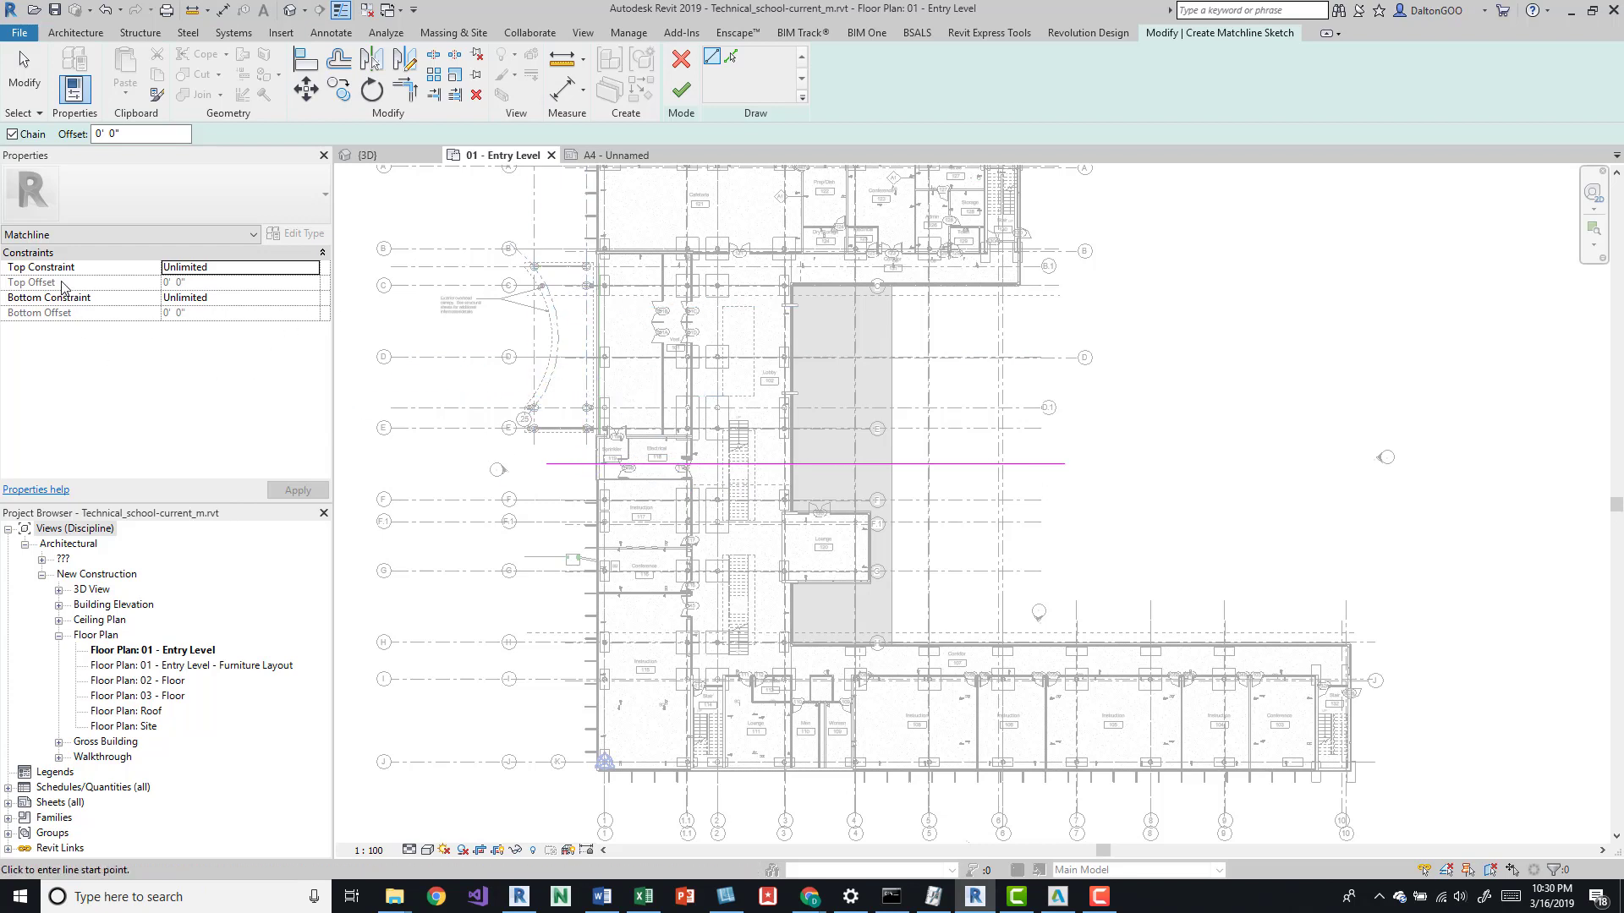
click(312, 269)
click(313, 269)
click(690, 101)
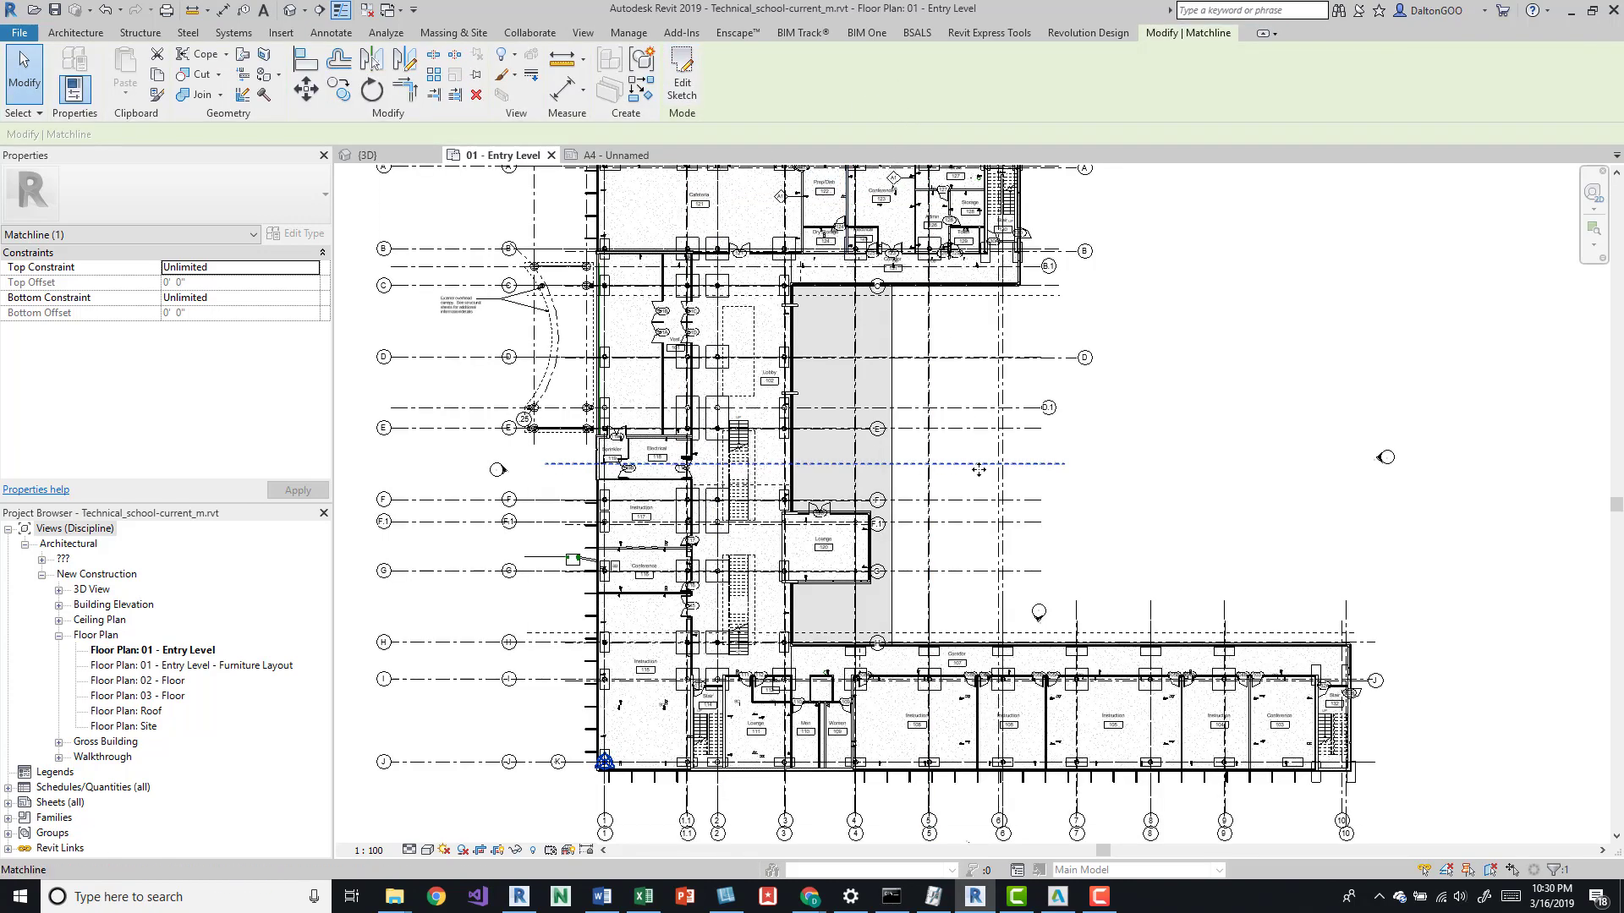
key(Escape)
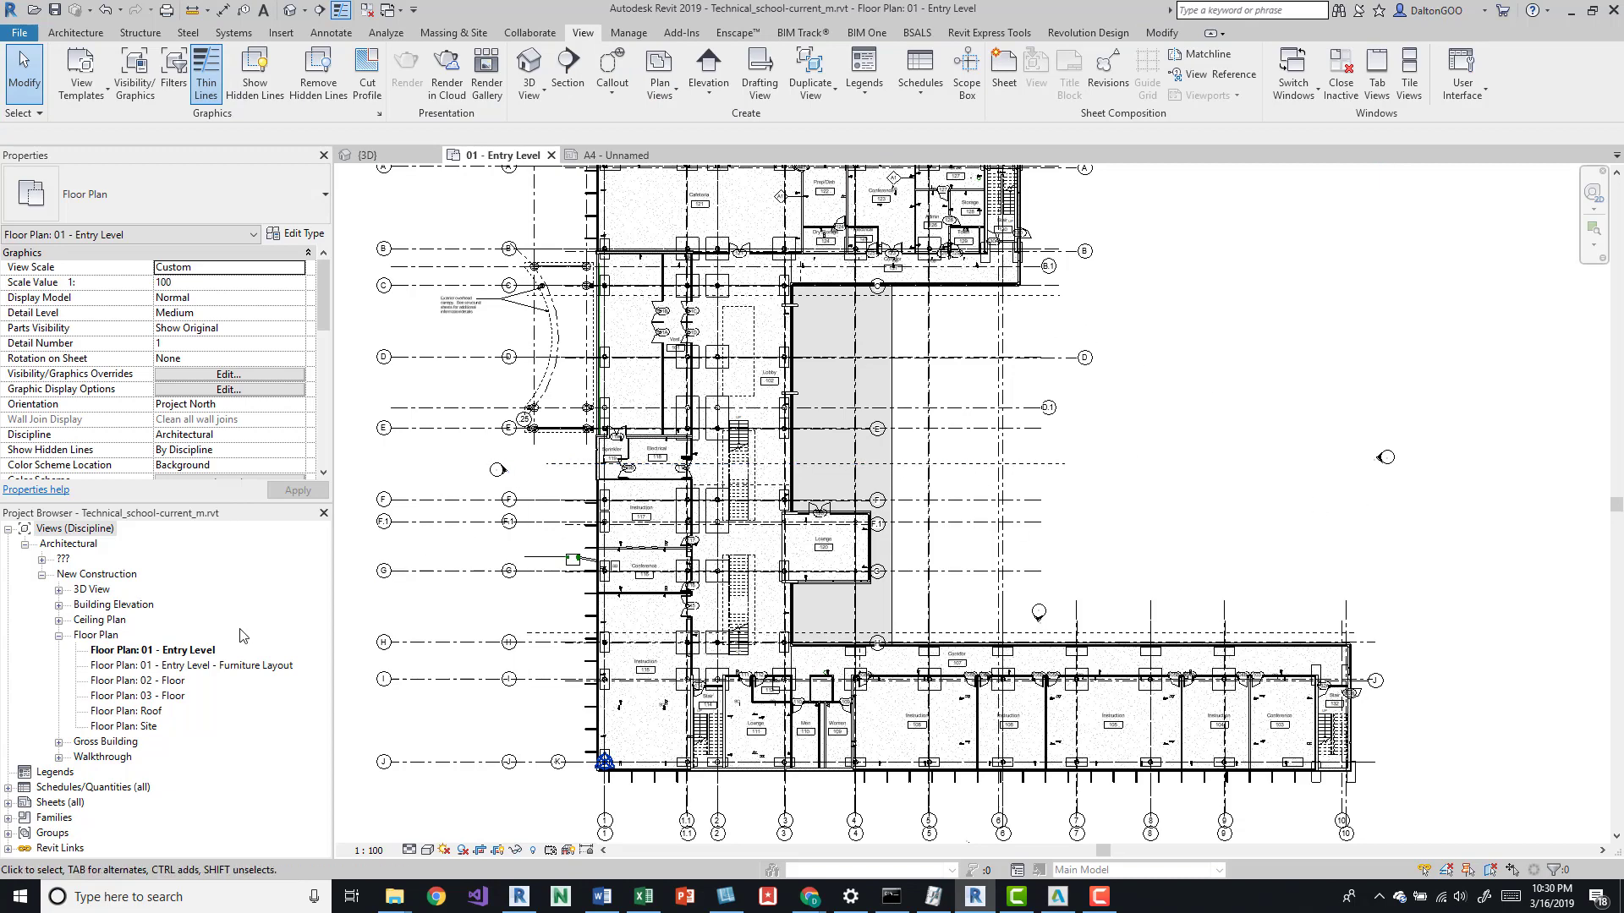
Duplicate the 01 - Entry Level floor plan twice as dependent views.
right_click(193, 651)
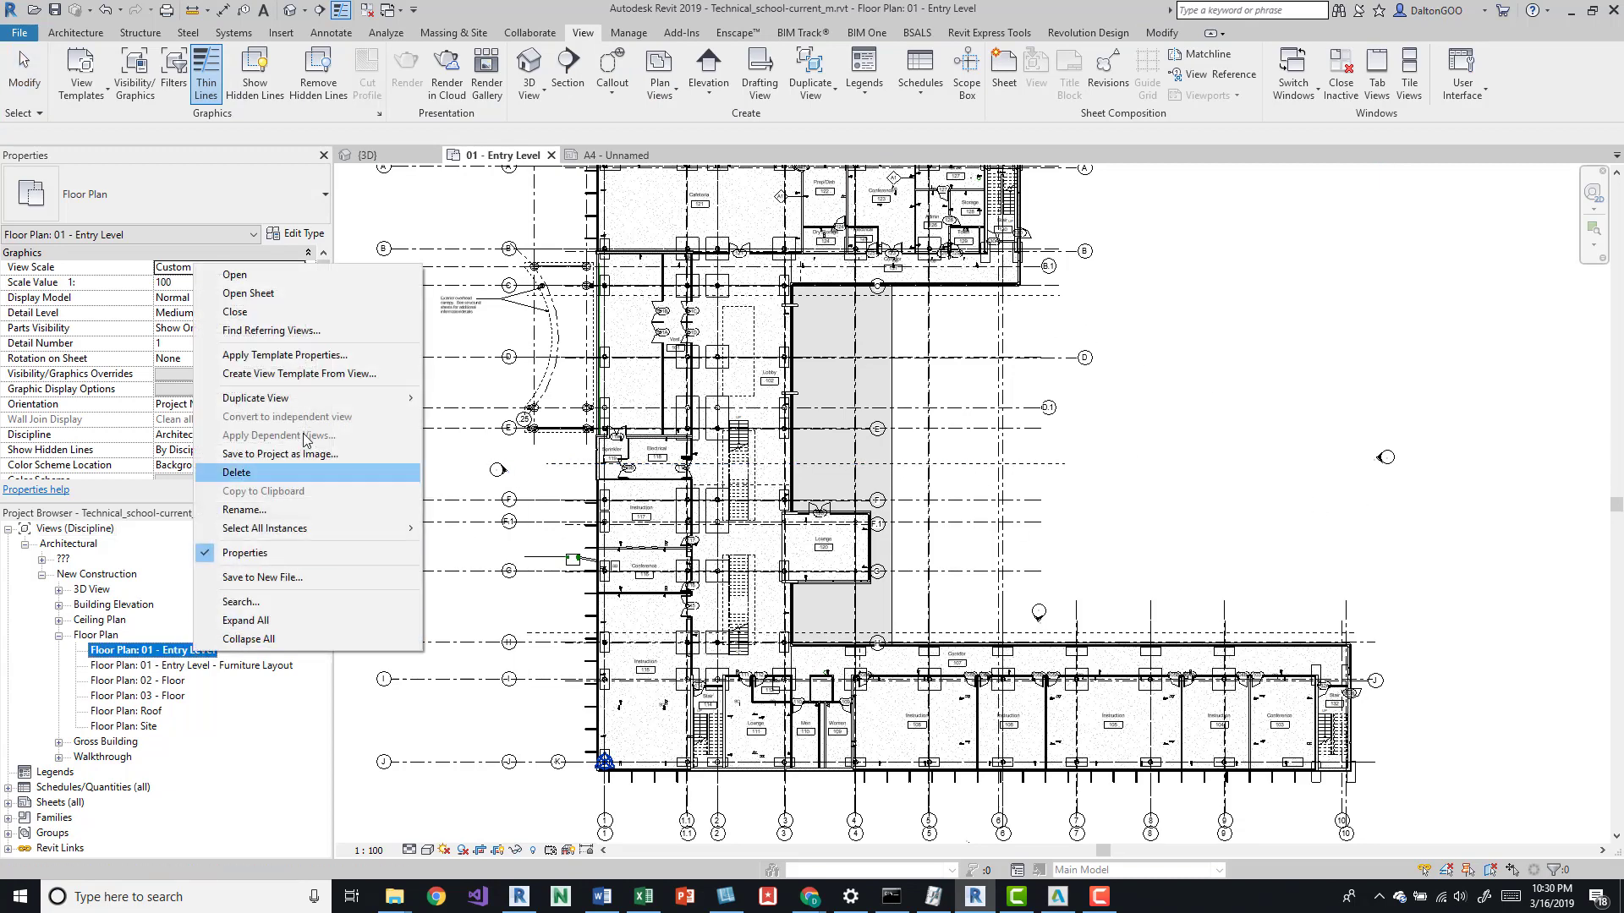
mouse_move(316, 406)
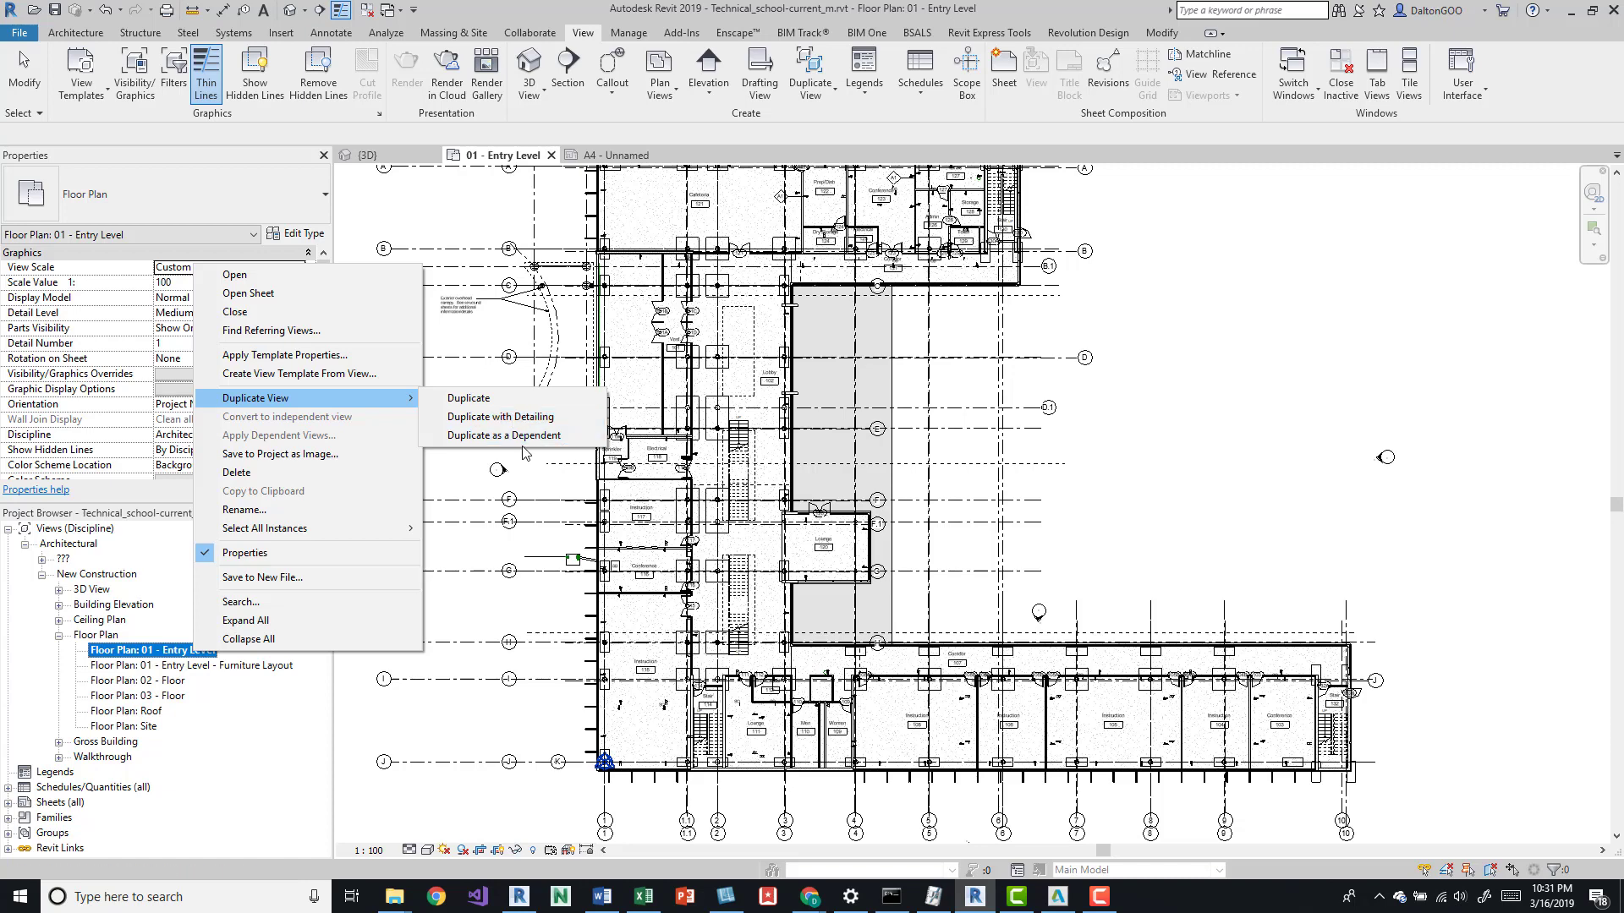
click(524, 440)
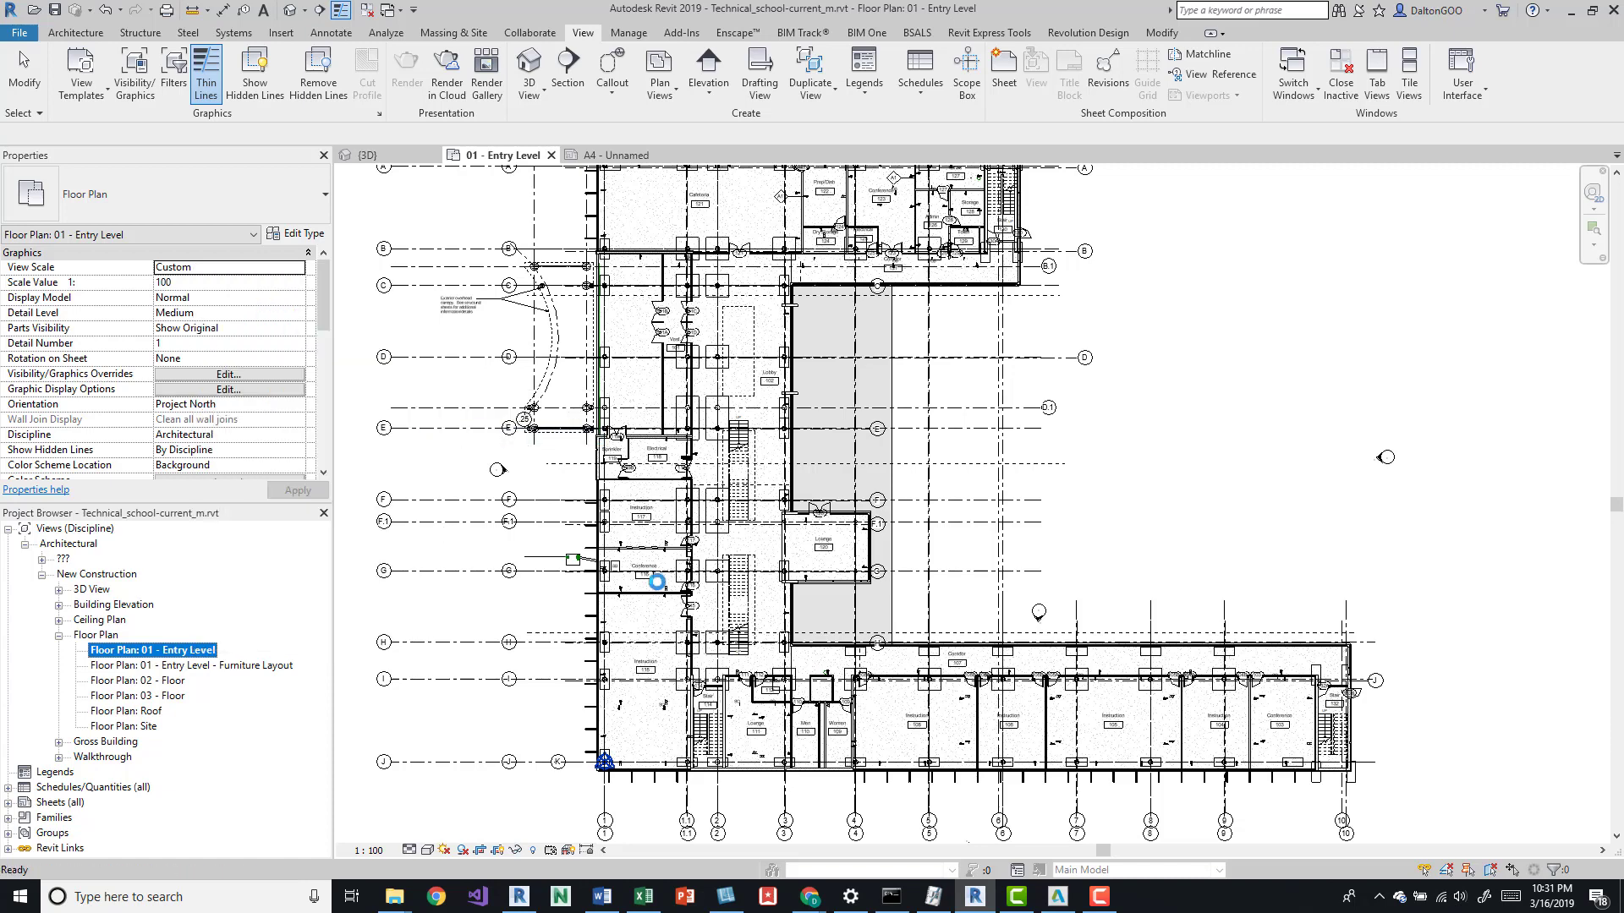
right_click(197, 654)
mouse_move(298, 380)
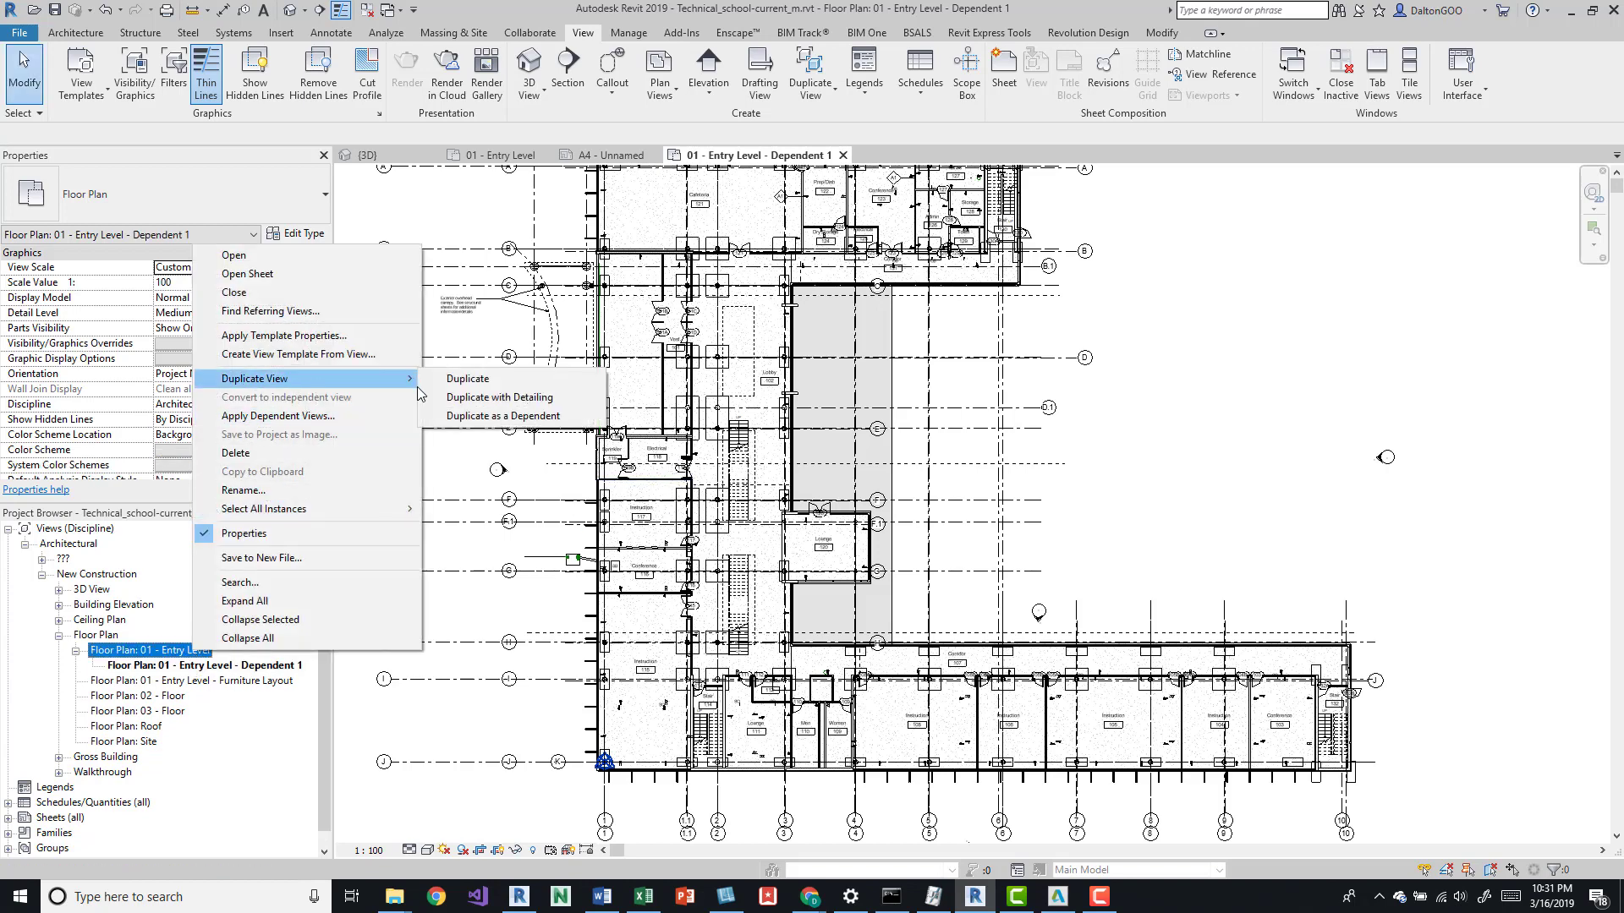
click(500, 419)
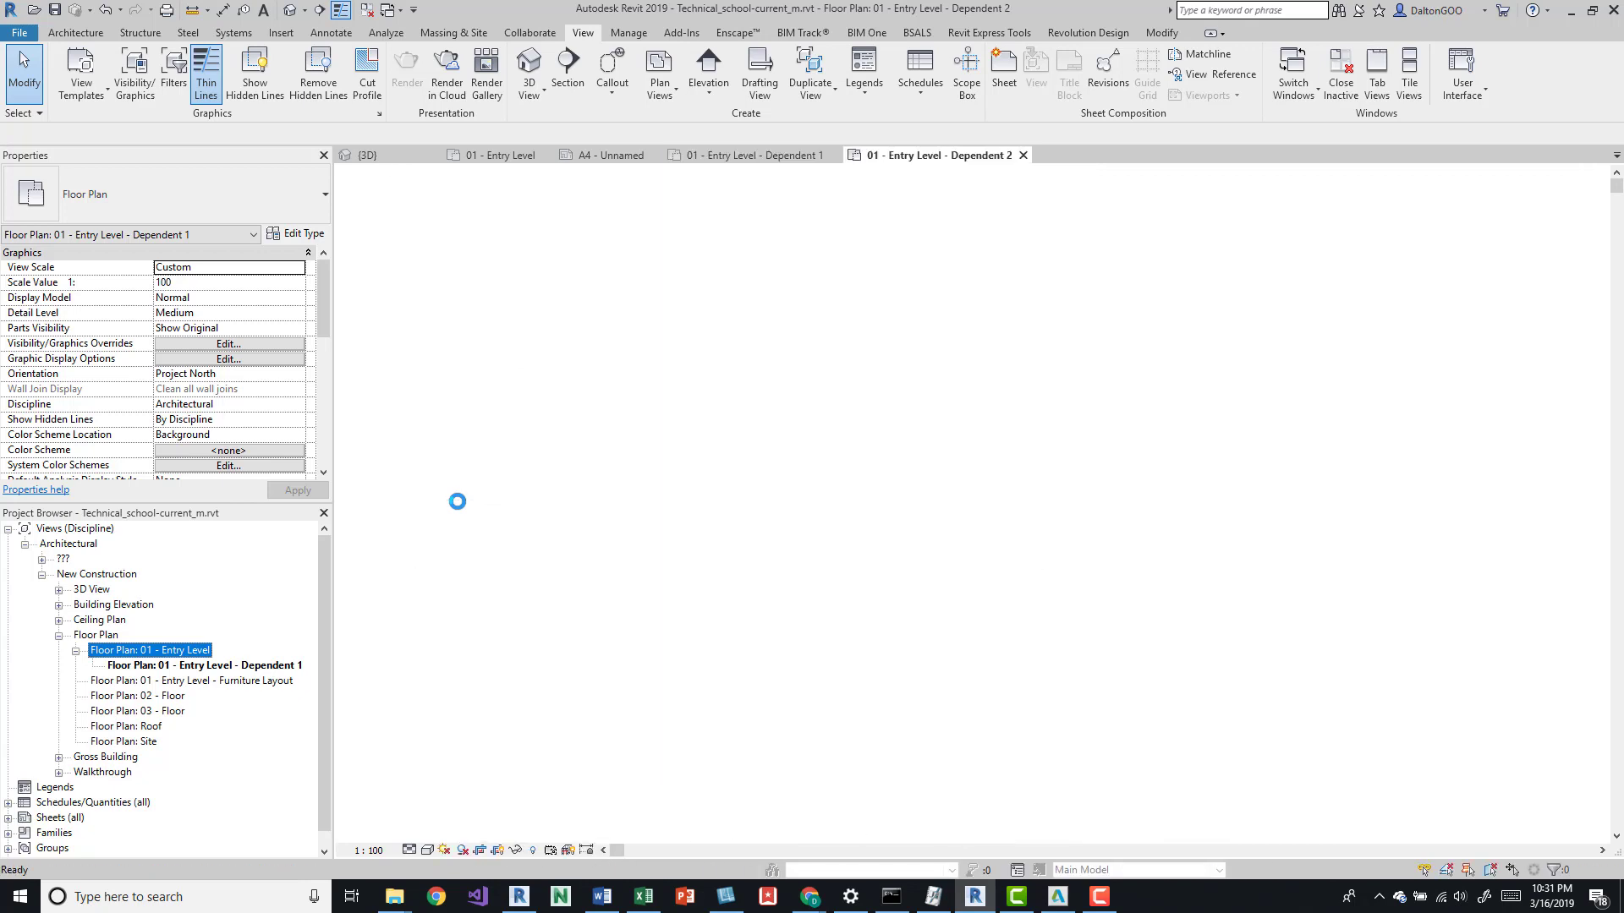
click(184, 651)
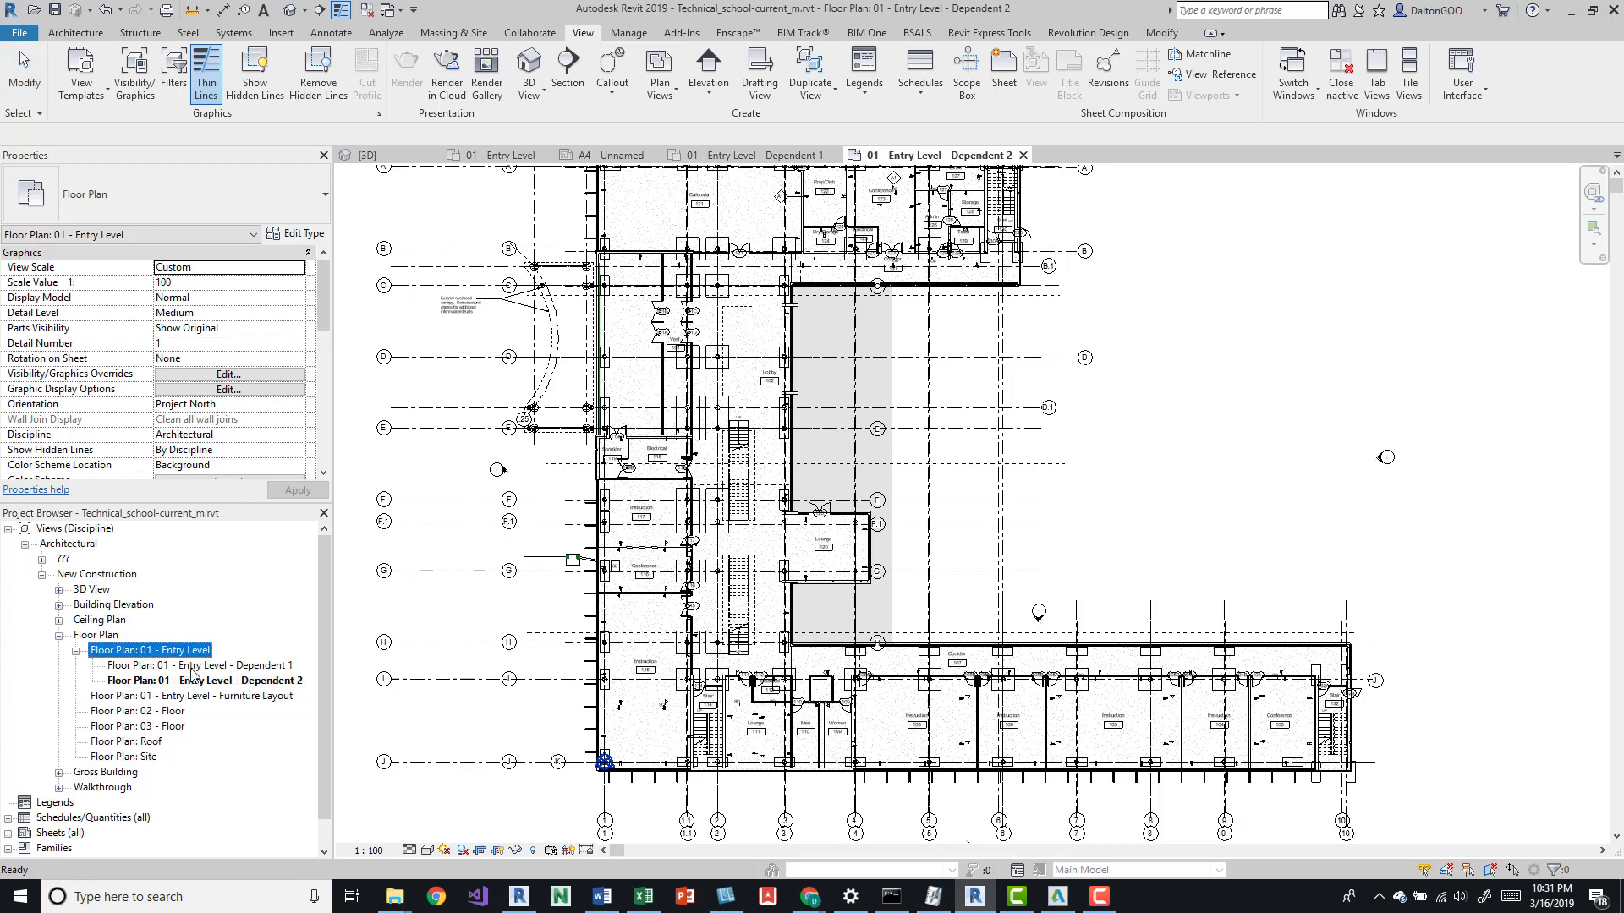
Rename the second dependent view as 01 - Entry Level - Area 1.
click(265, 681)
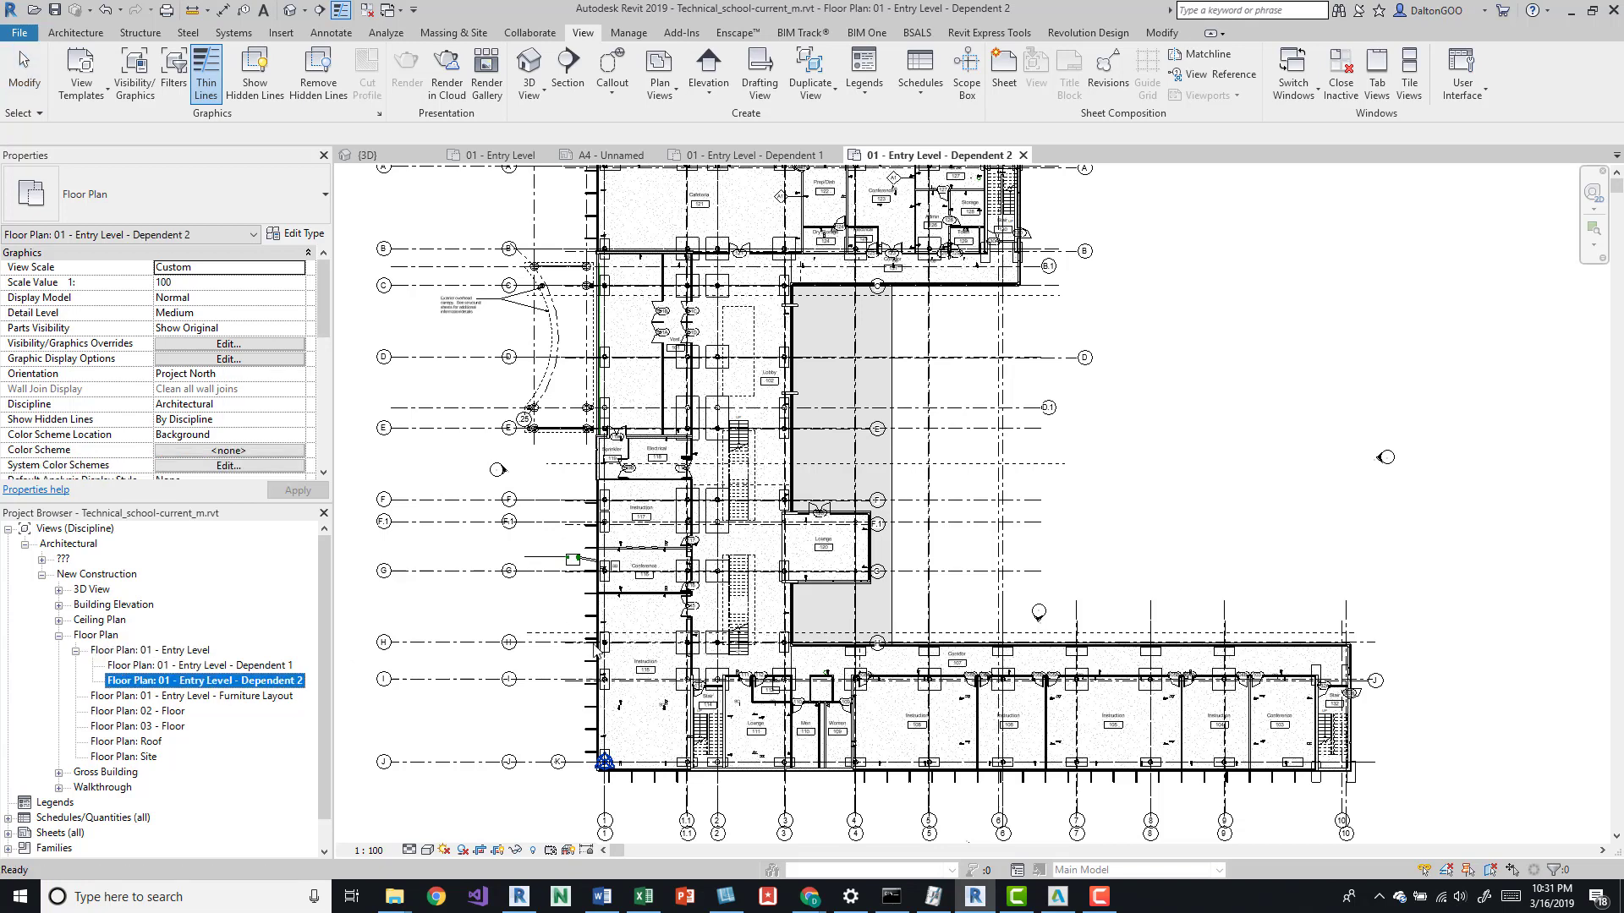
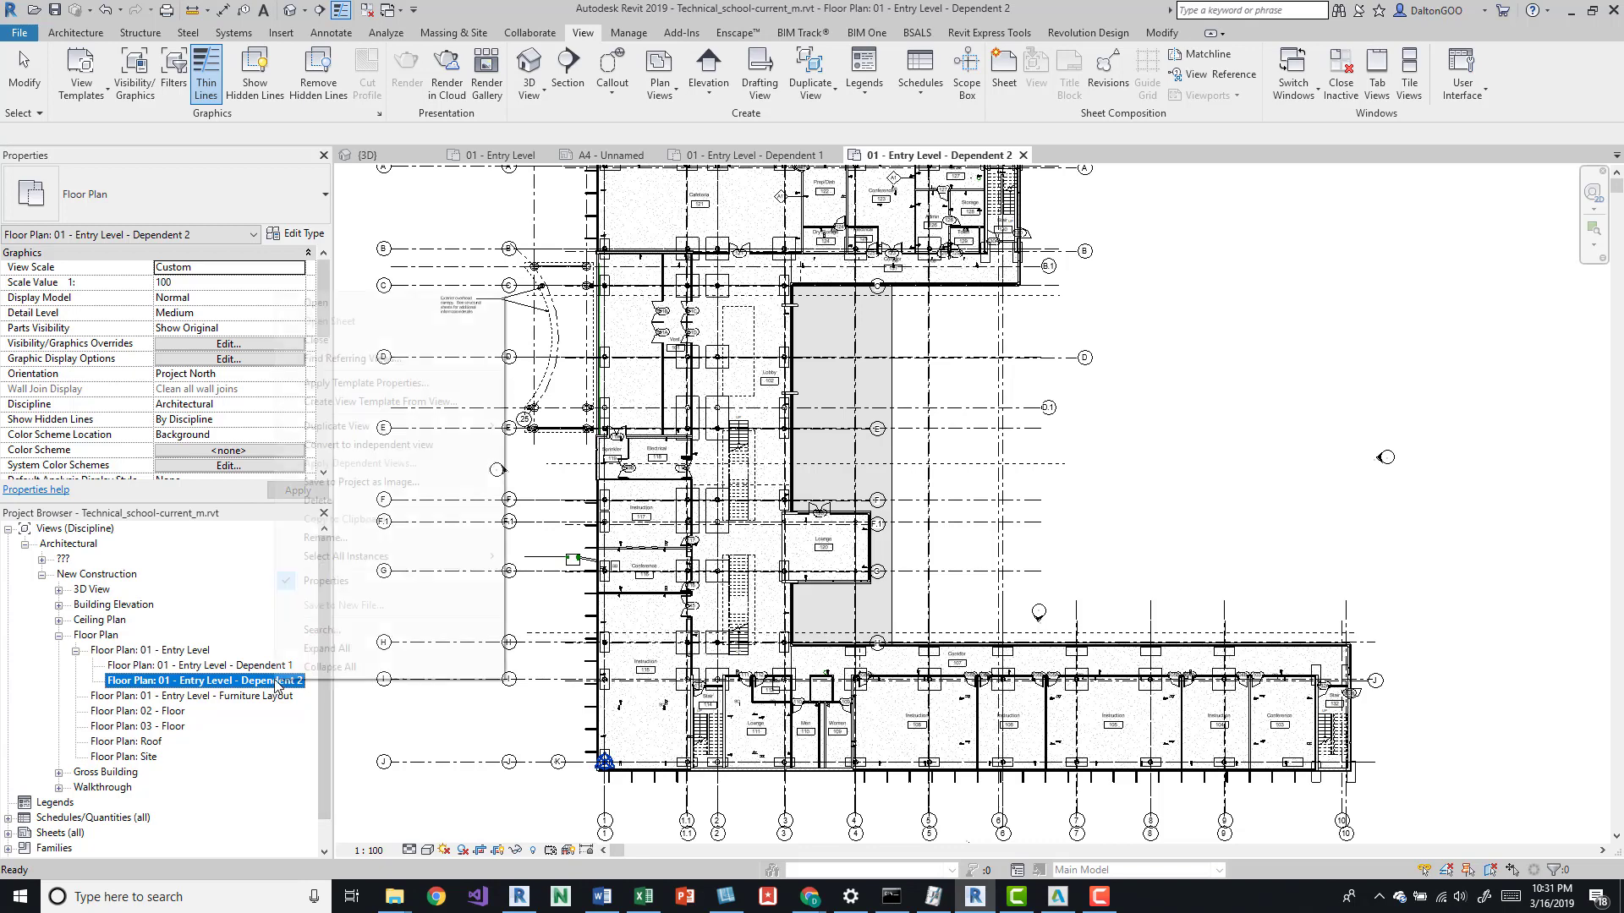
click(292, 538)
key(End)
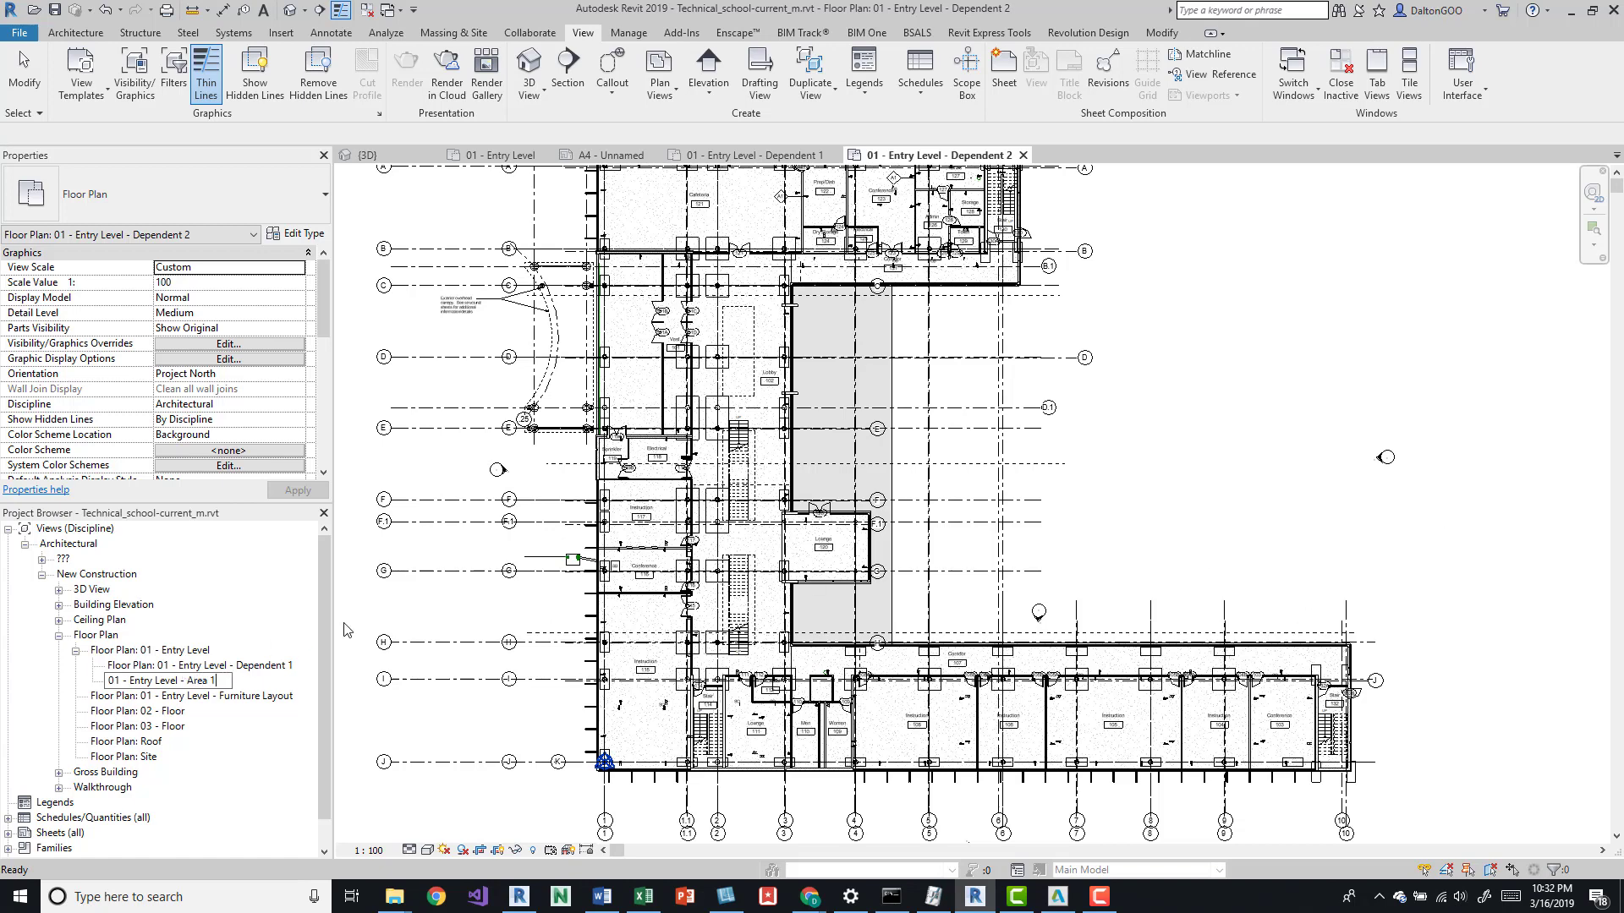
key(Return)
Rename the remaining dependent view as 01 - Entry Level - Area 2.
right_click(254, 679)
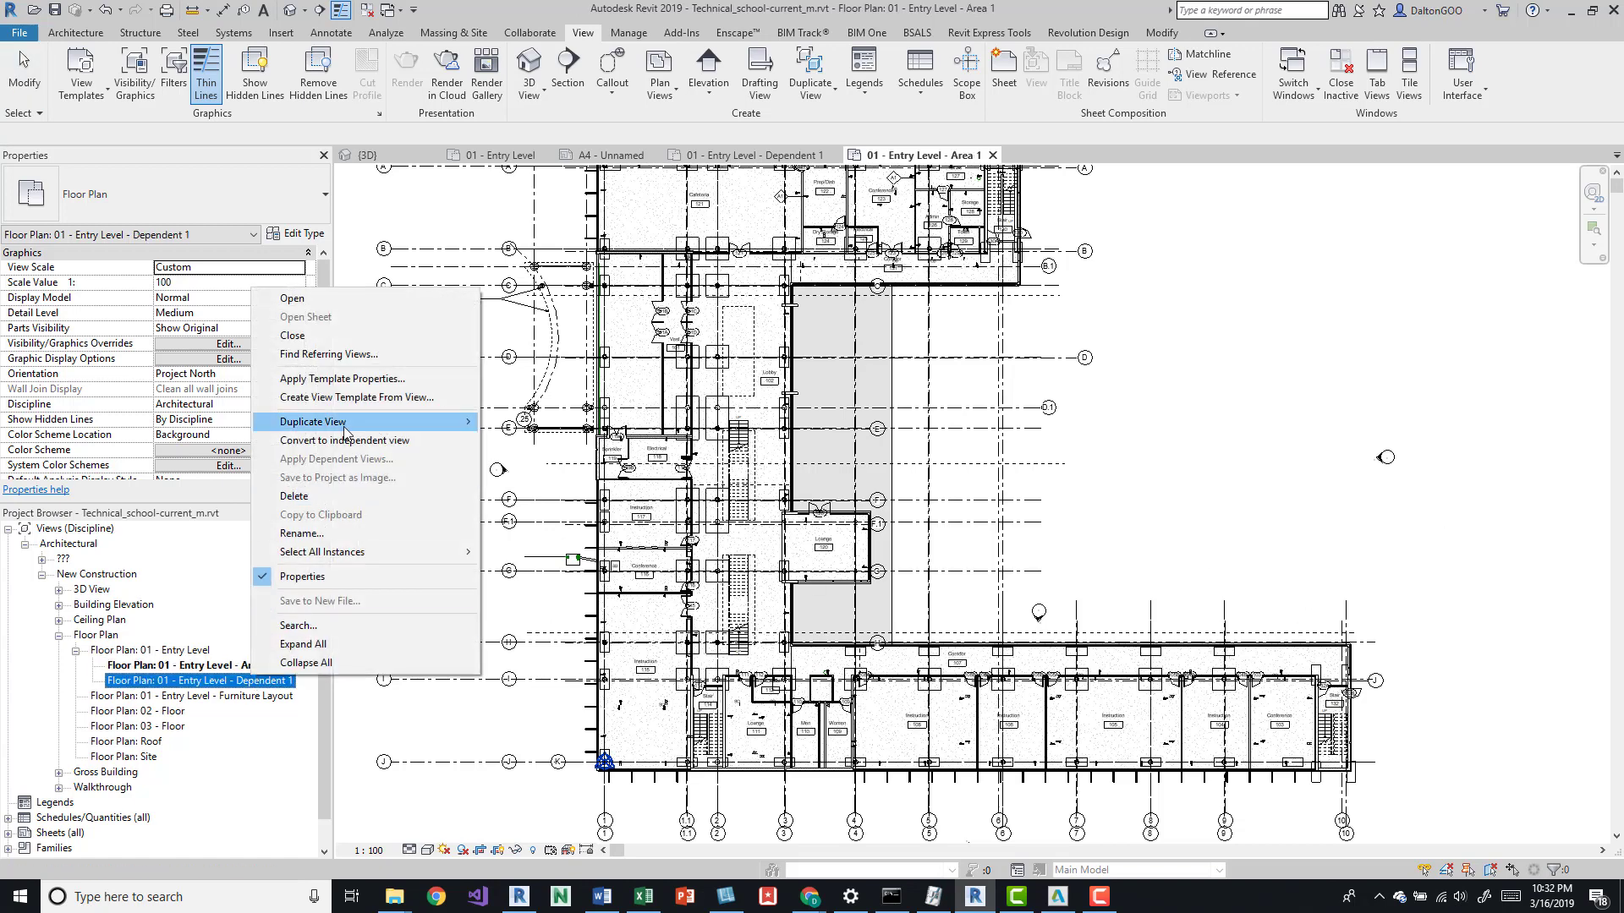
click(319, 534)
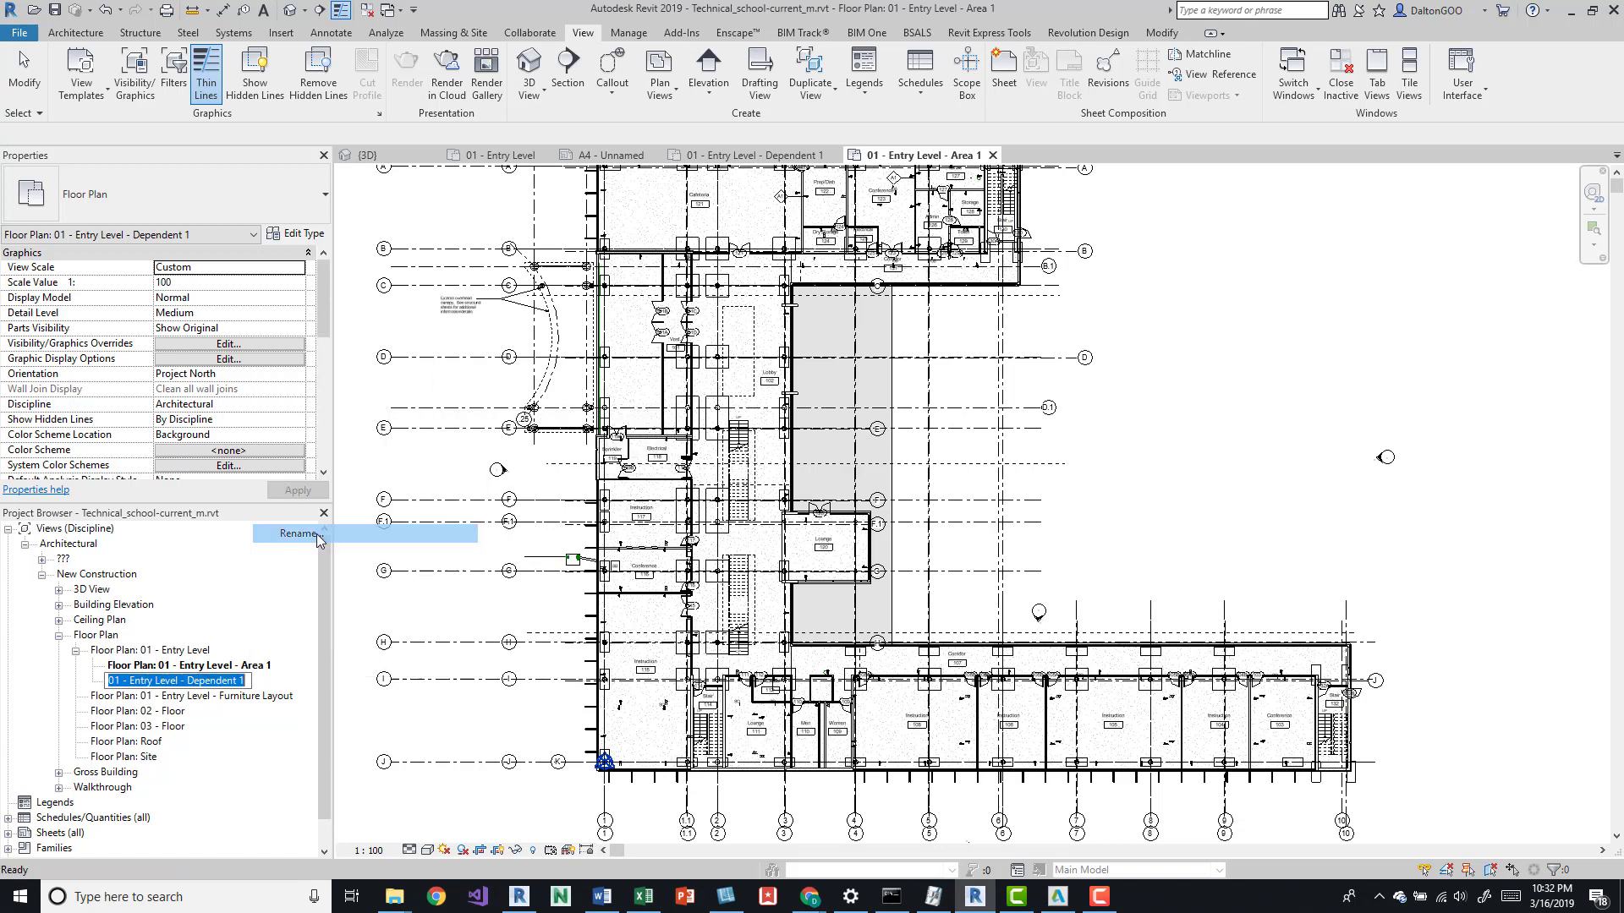
click(251, 680)
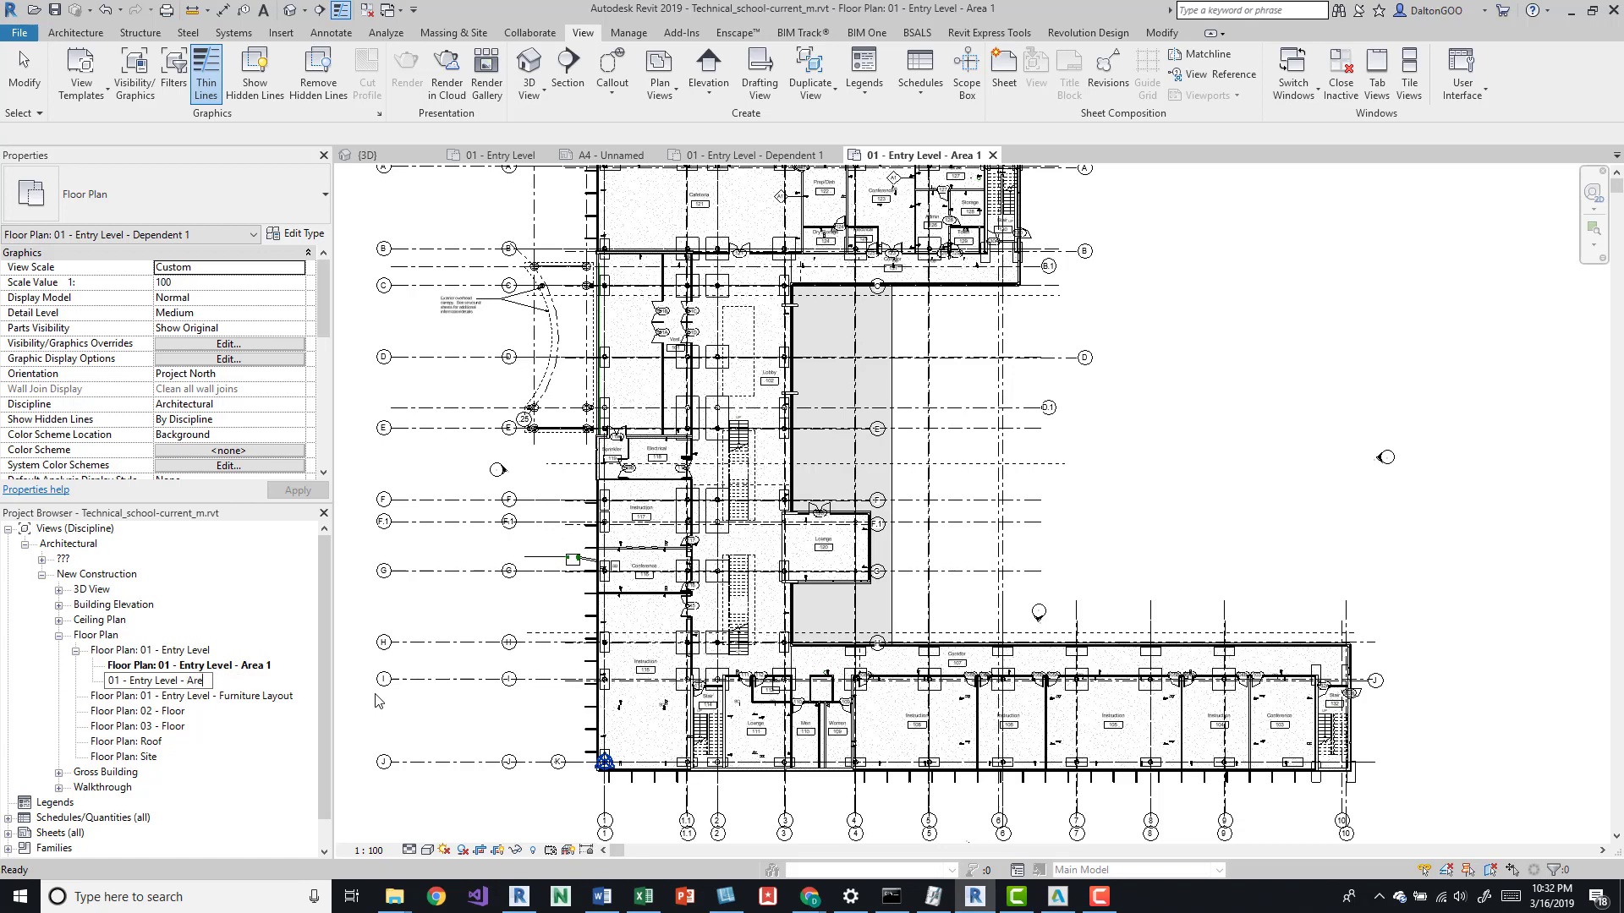
key(Return)
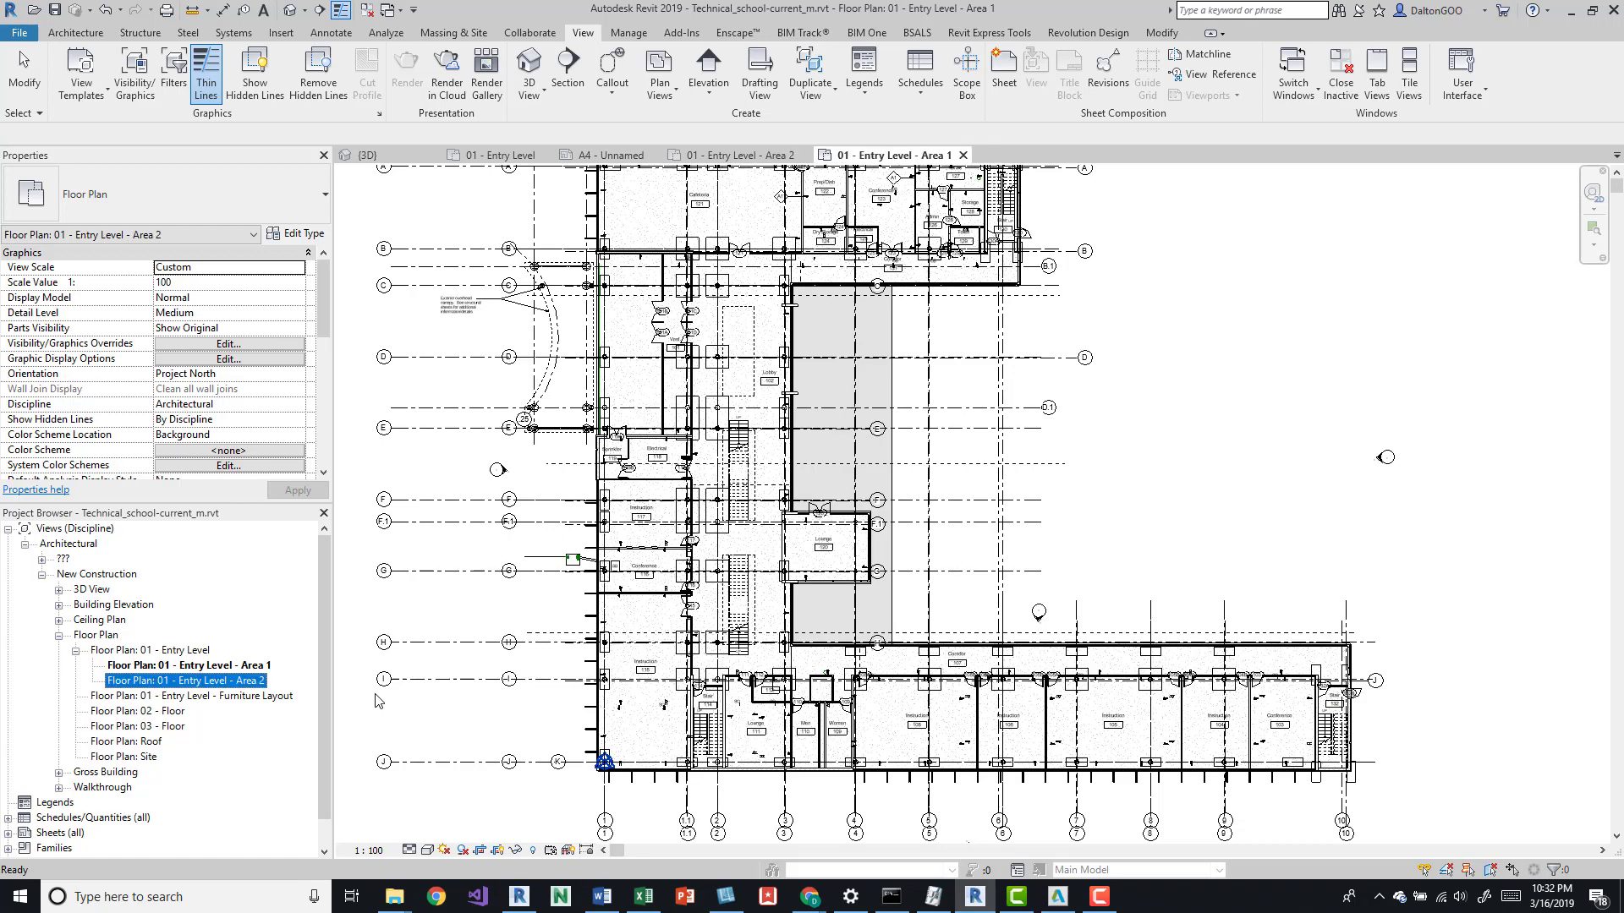
click(439, 560)
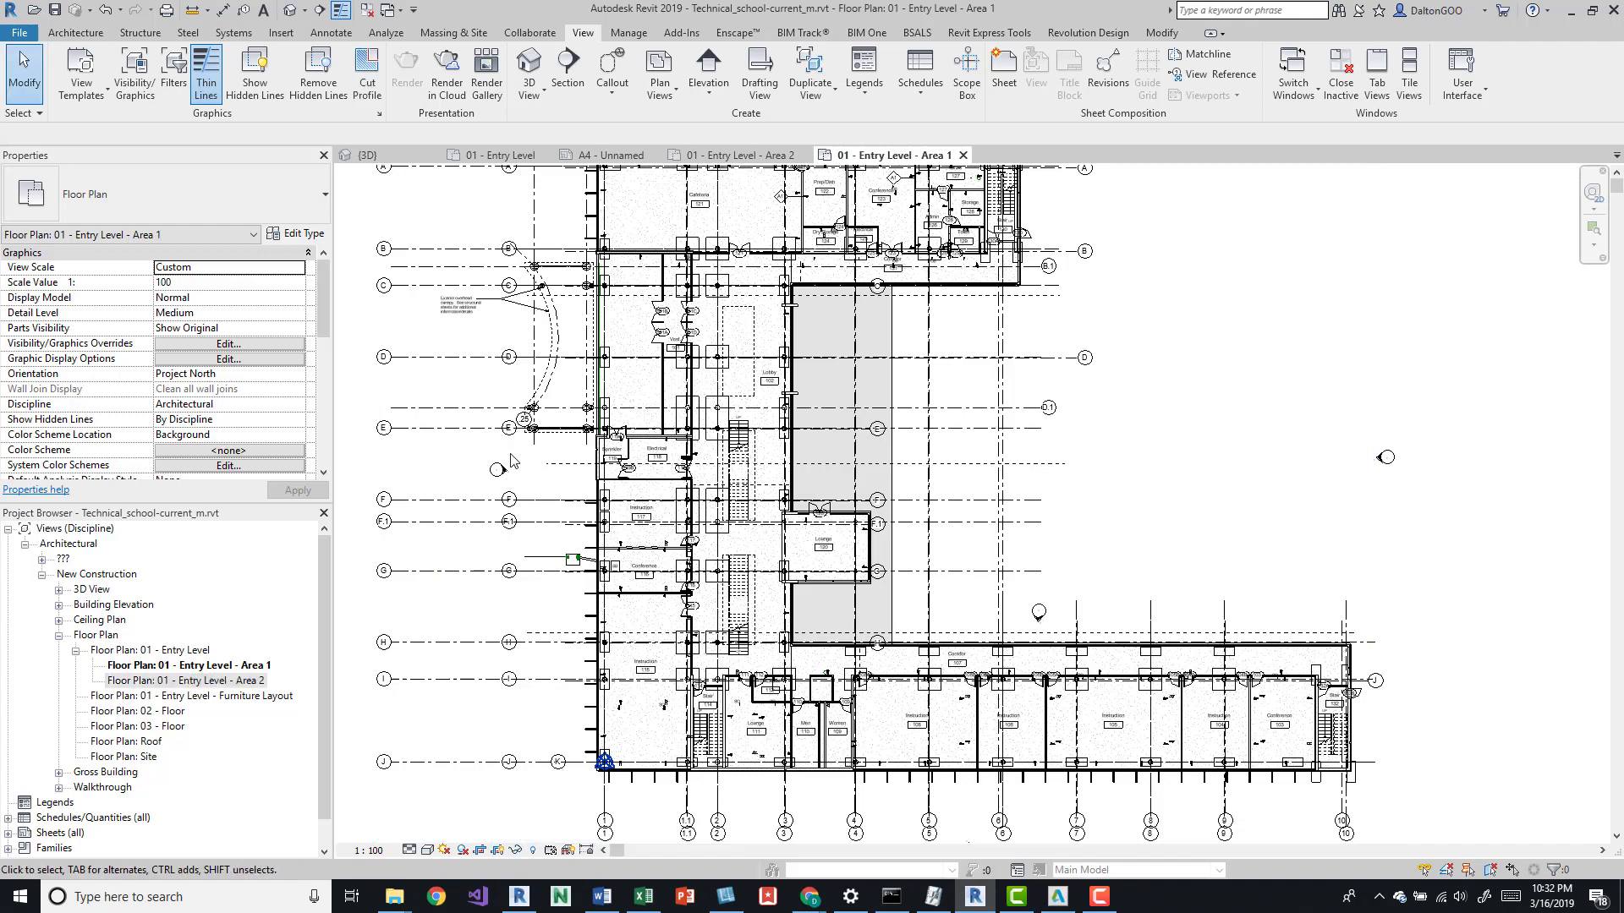
Place a bold text note reading "Area 1" outside the Cafeteria wall, between grids A and B.
scroll(604, 638, down, 2)
middle_drag(703, 278, 759, 317)
scroll(760, 317, up, 3)
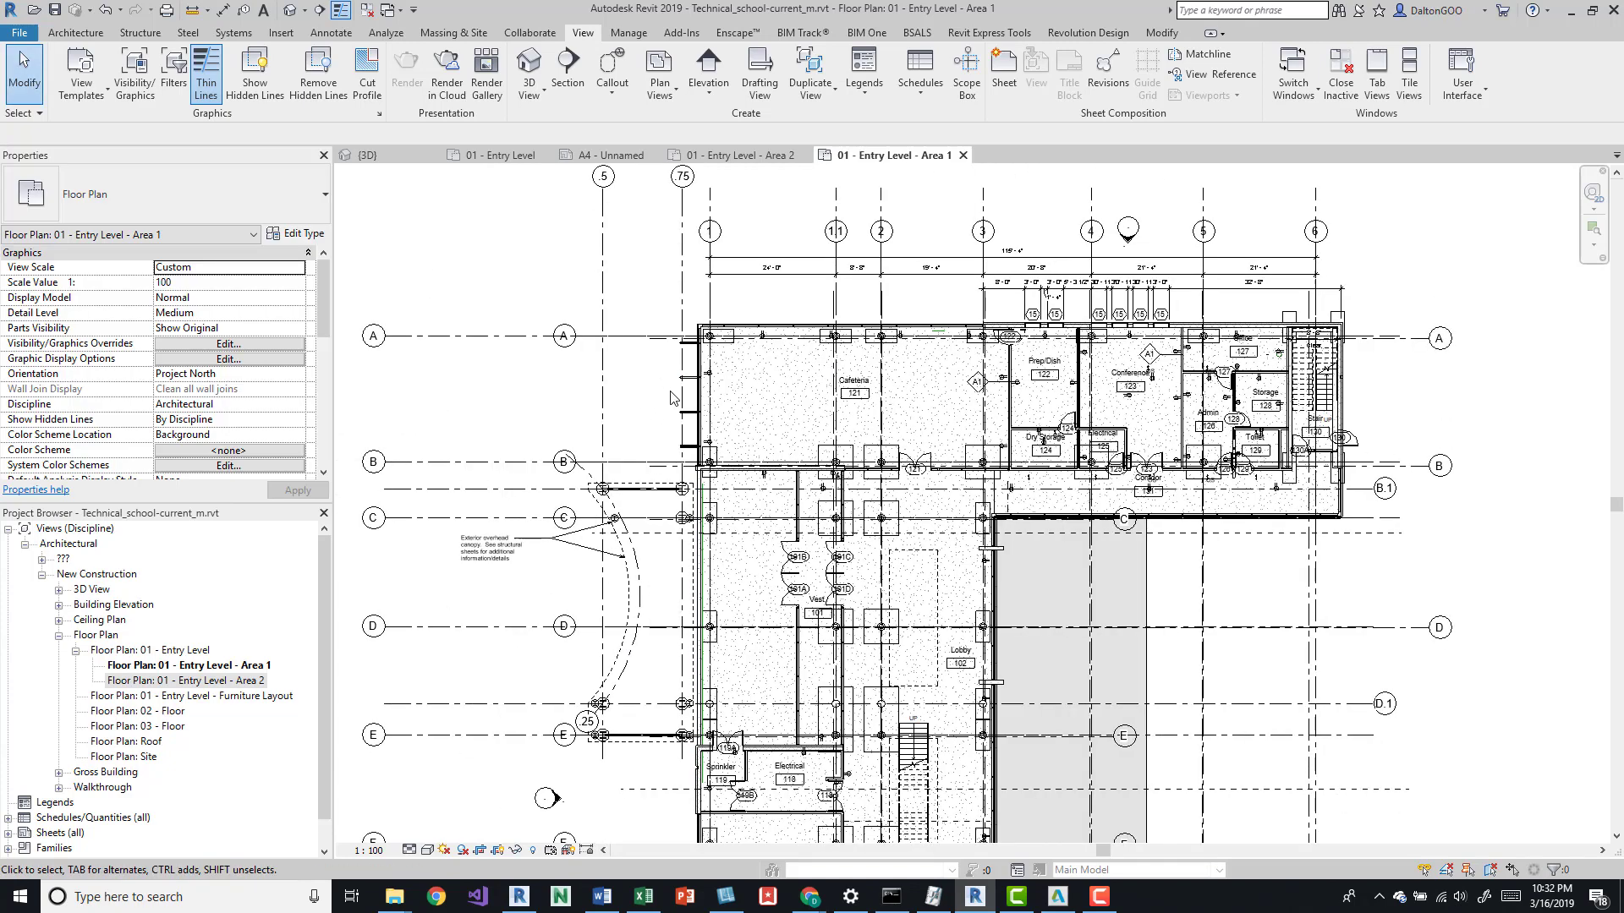
key(t)
key(x)
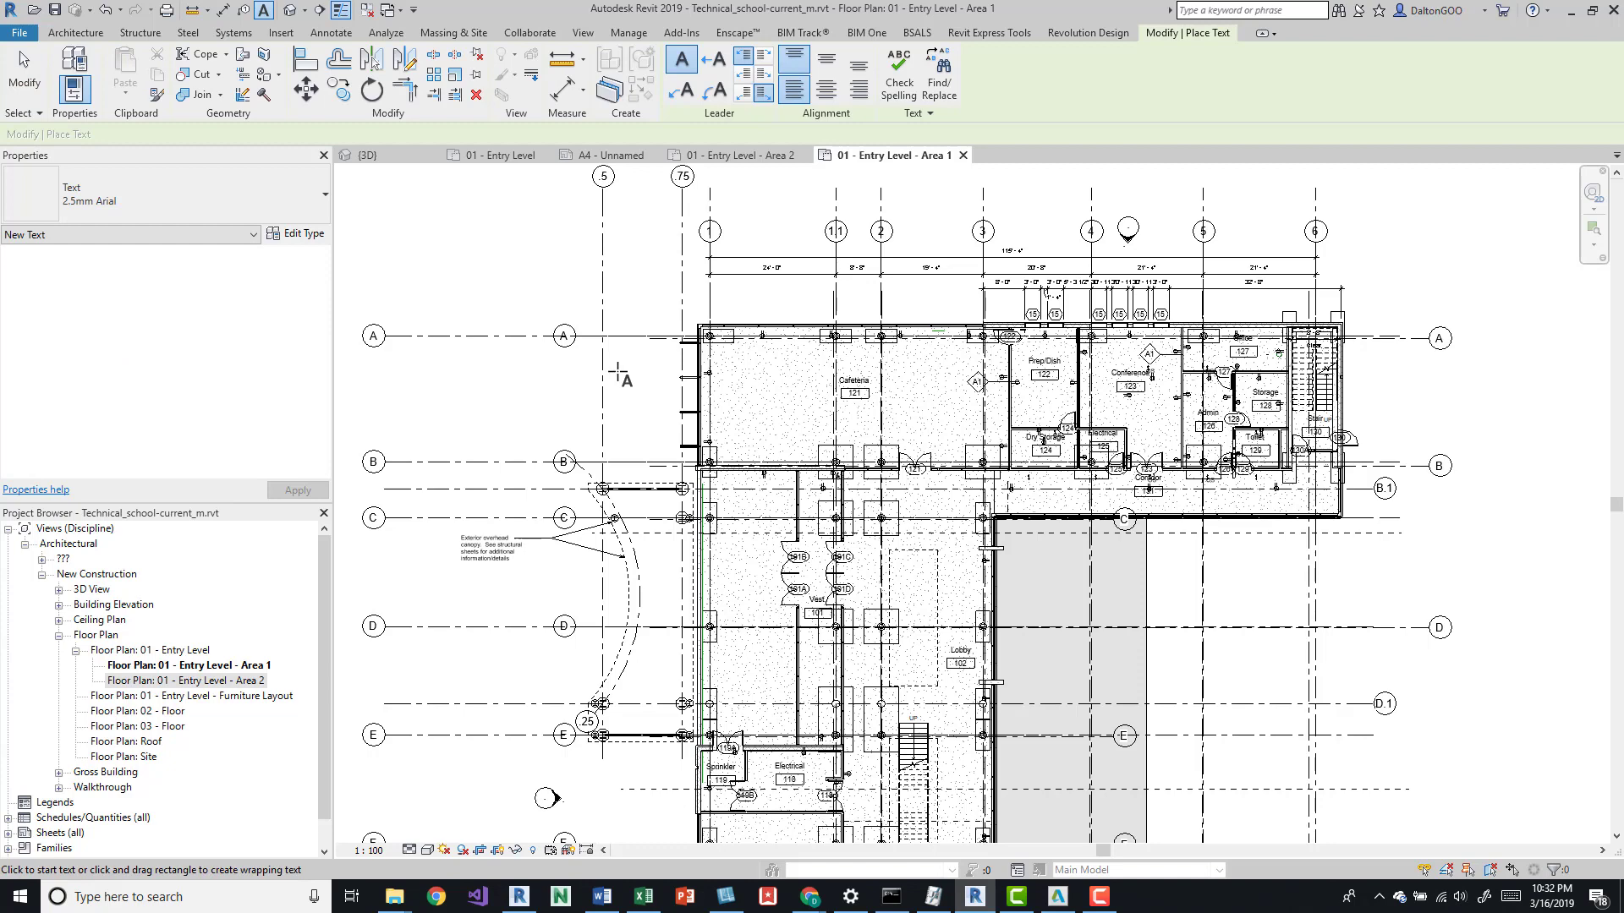
click(612, 369)
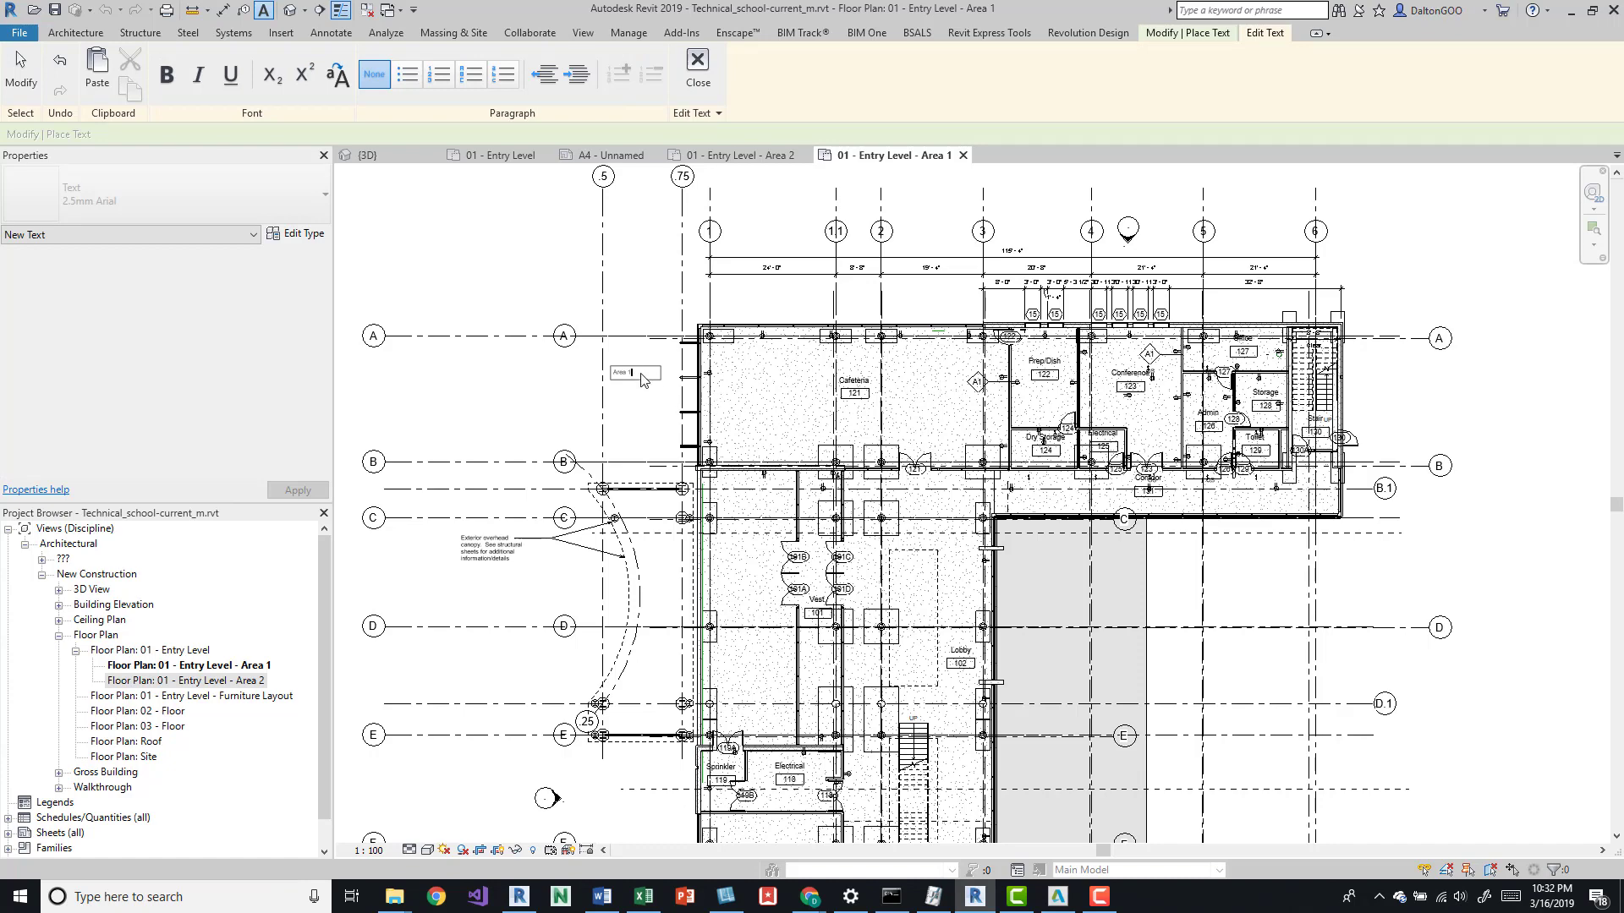
text(Area 1)
drag(641, 380, 613, 377)
click(167, 74)
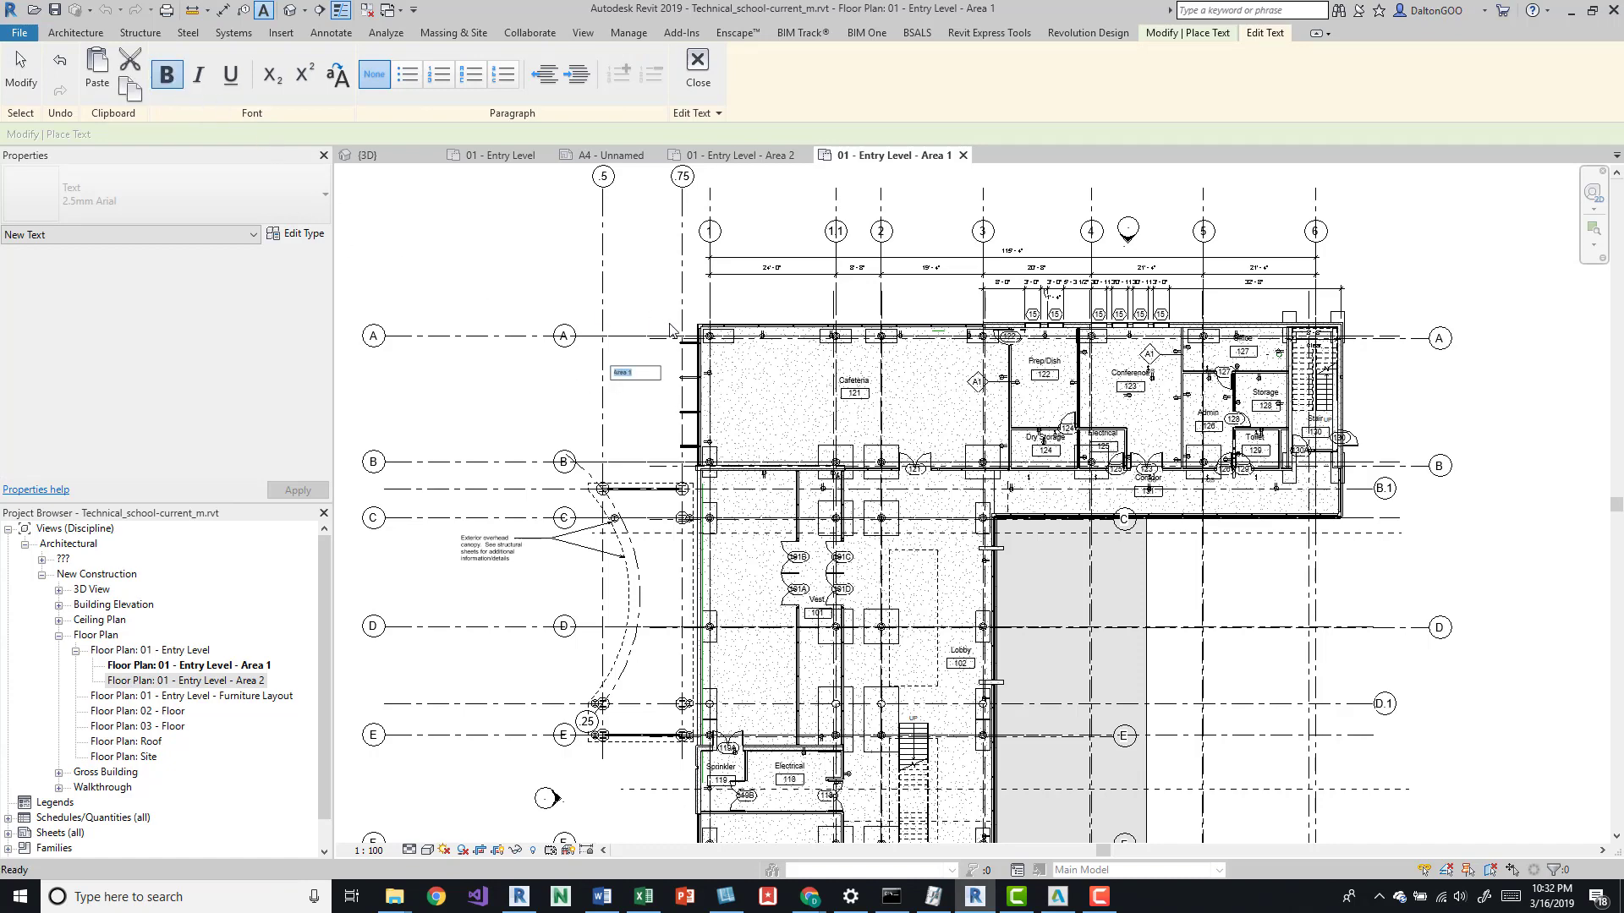
click(516, 387)
key(Escape)
Set the colour of the Area 1 note's 2.5mm Arial text type to red.
click(623, 372)
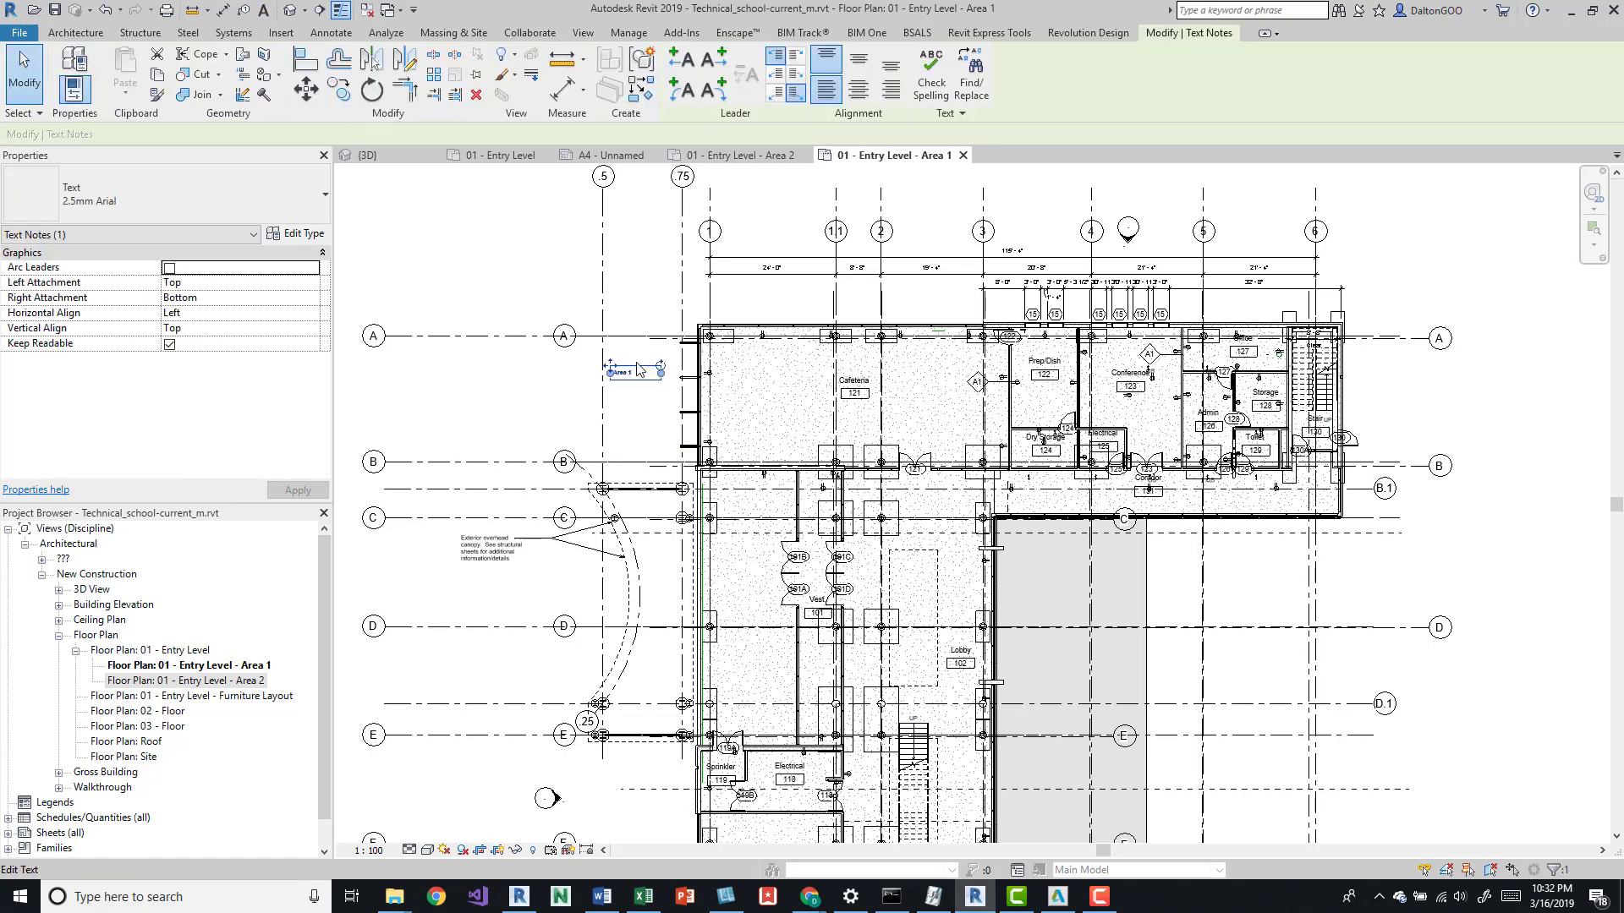
click(297, 233)
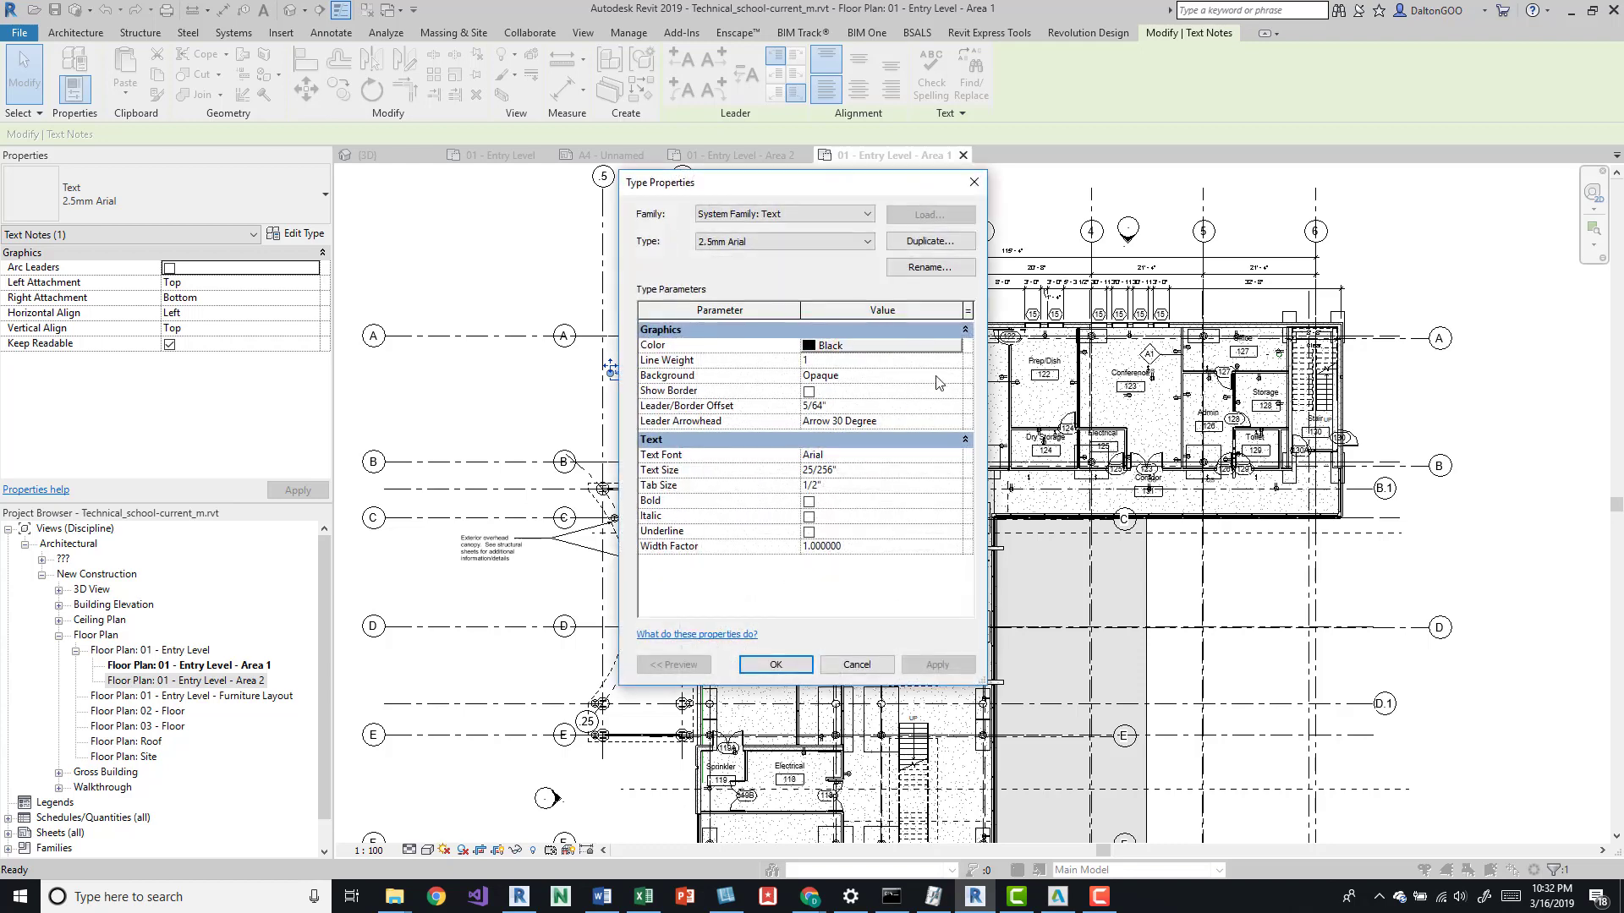
click(903, 354)
click(648, 449)
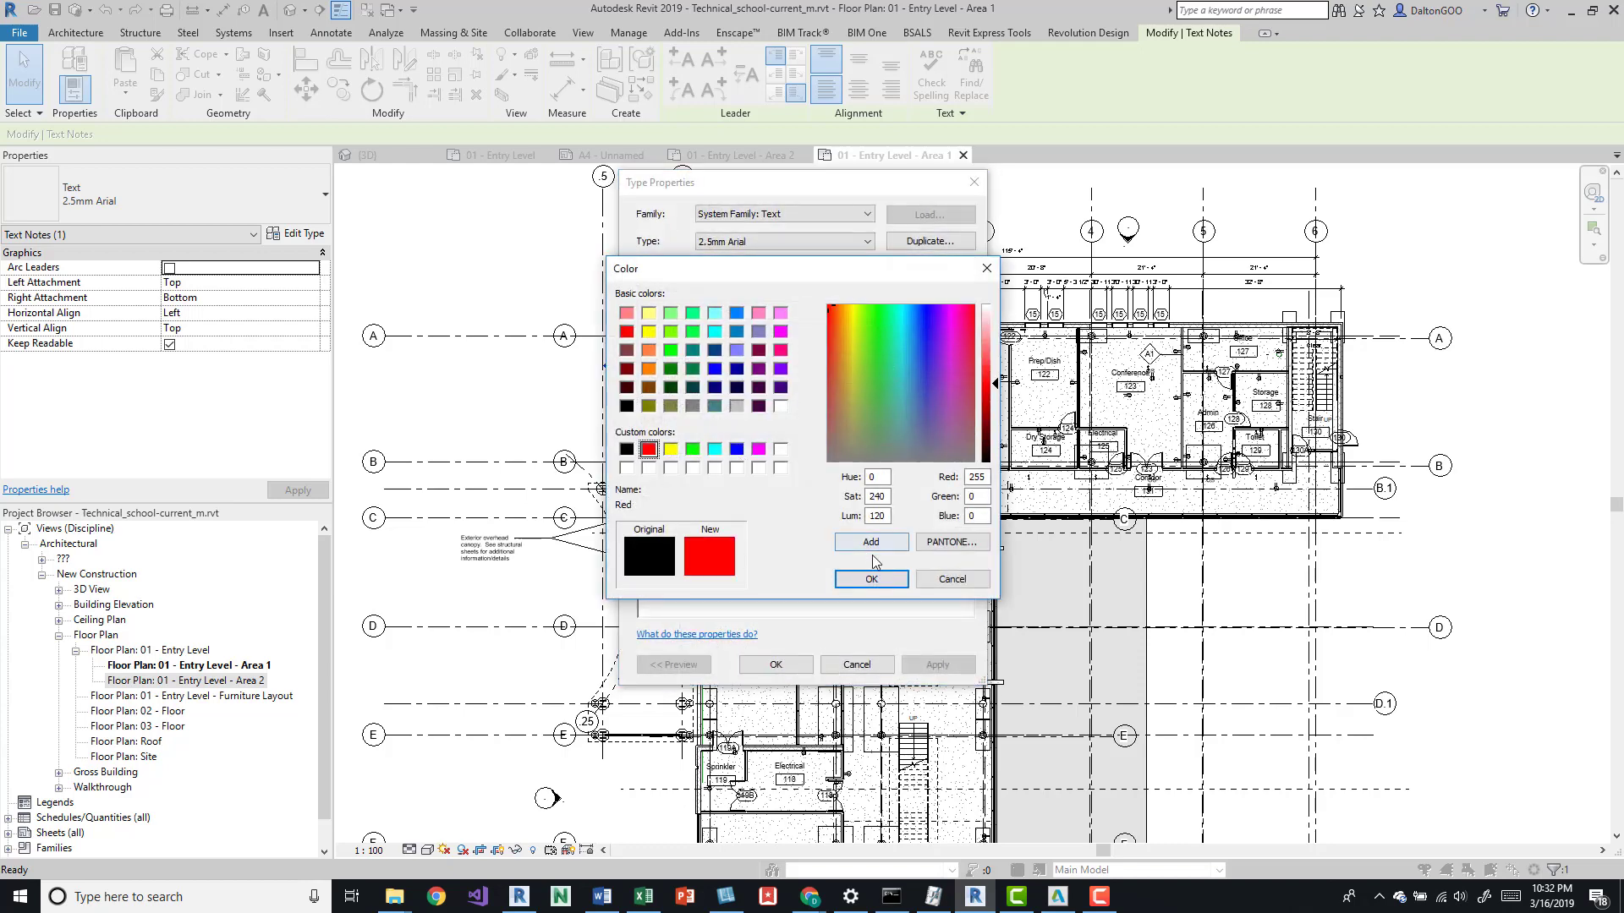
key(Return)
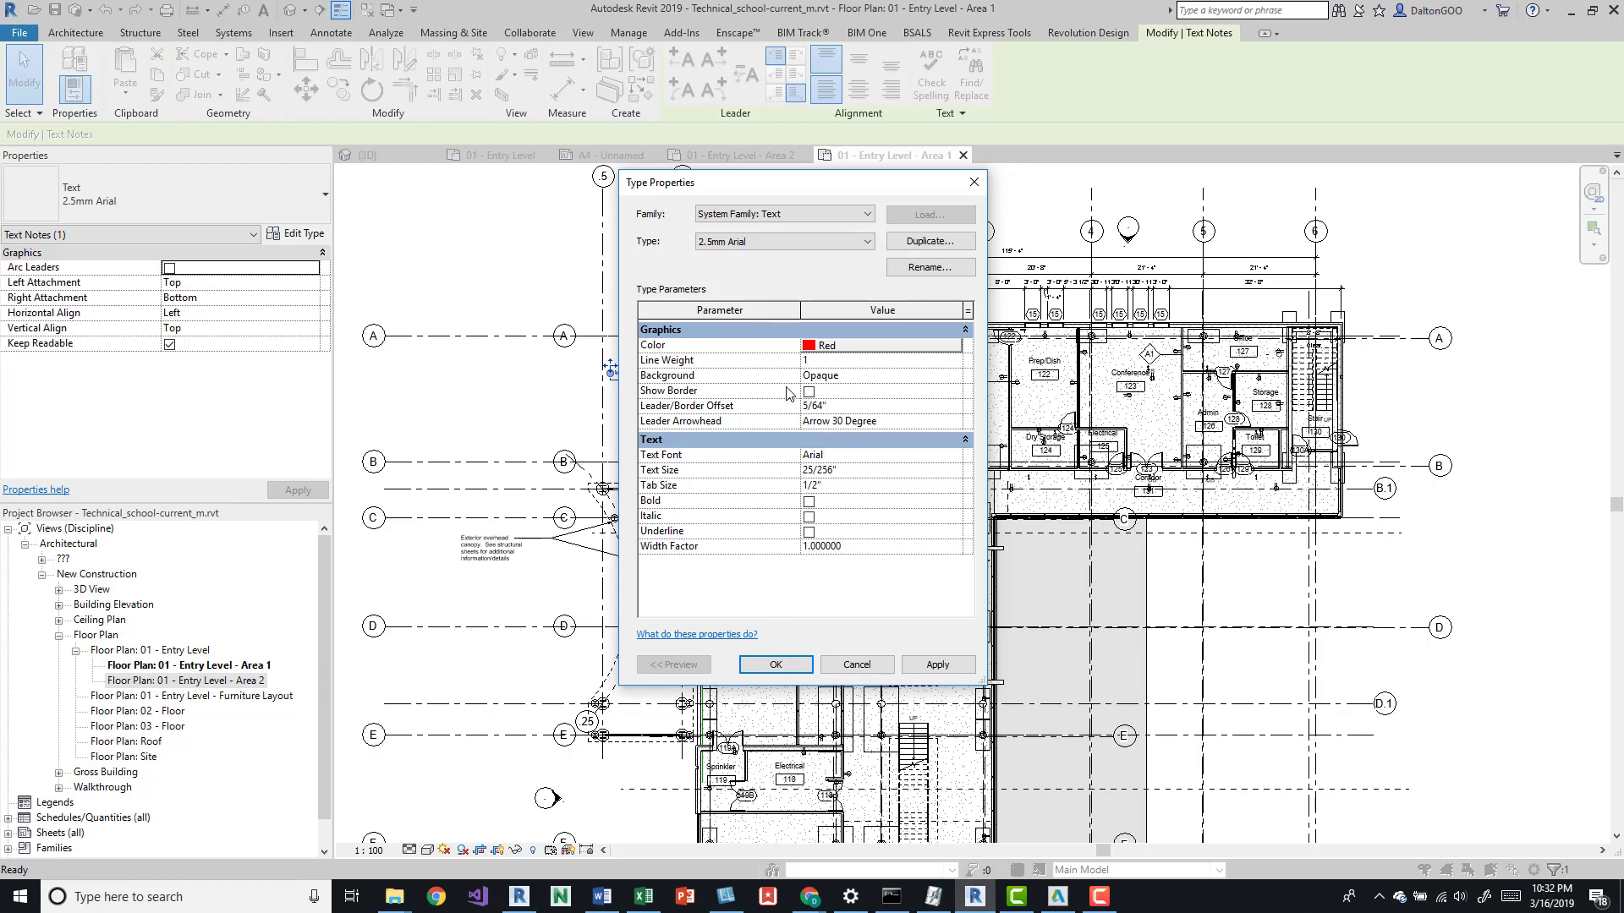
click(773, 665)
scroll(643, 394, up, 2)
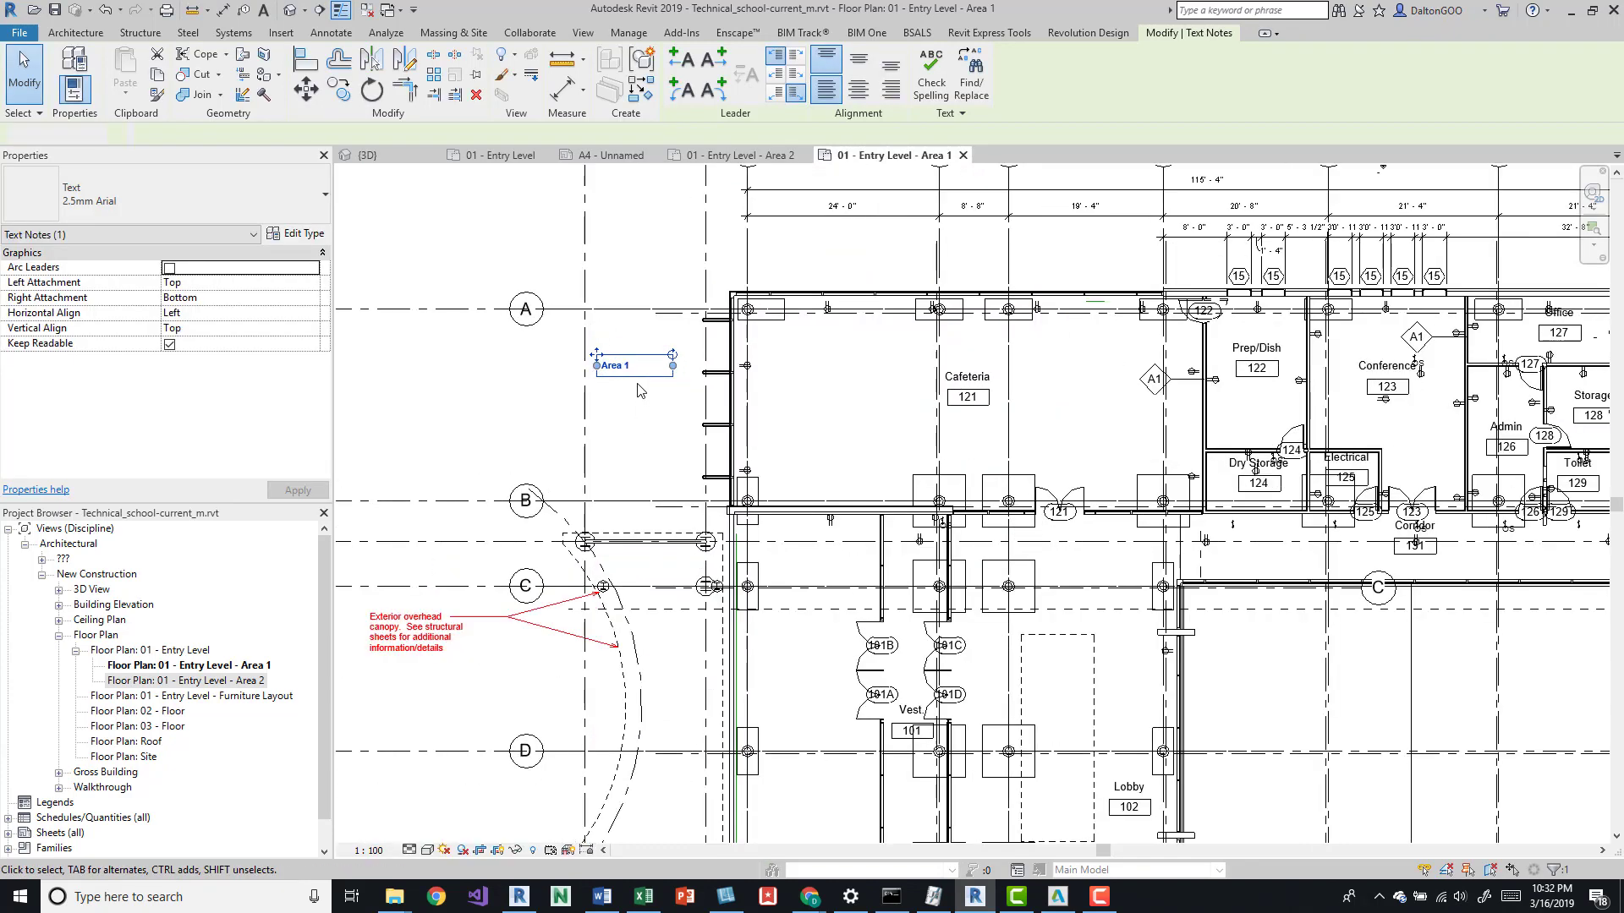
key(Escape)
double_click(628, 370)
key(Escape)
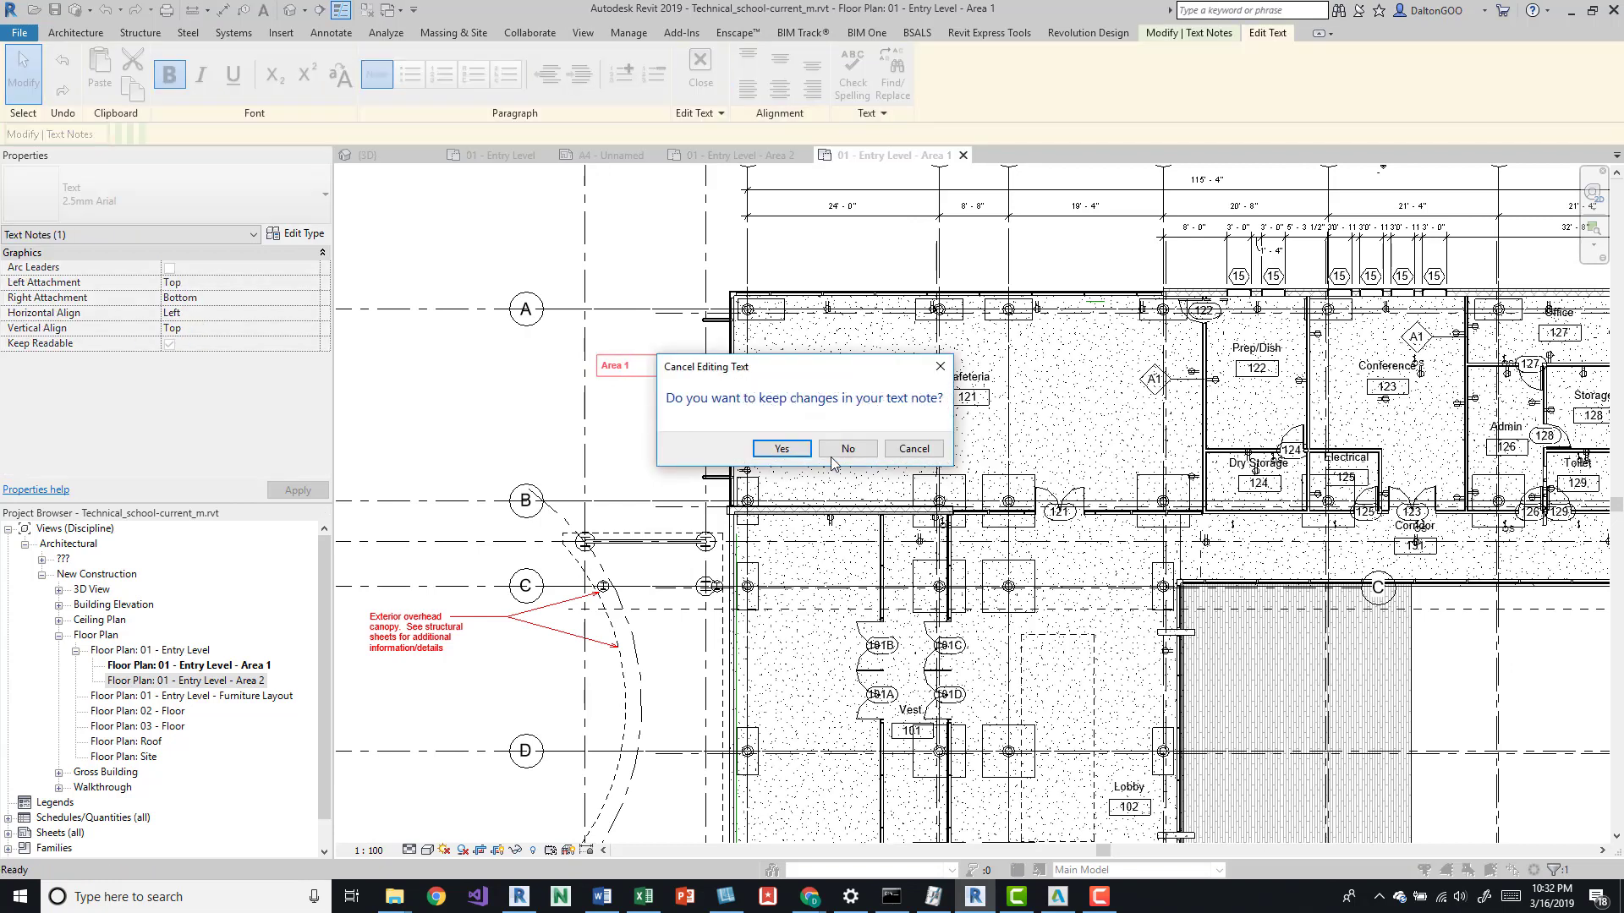
click(848, 449)
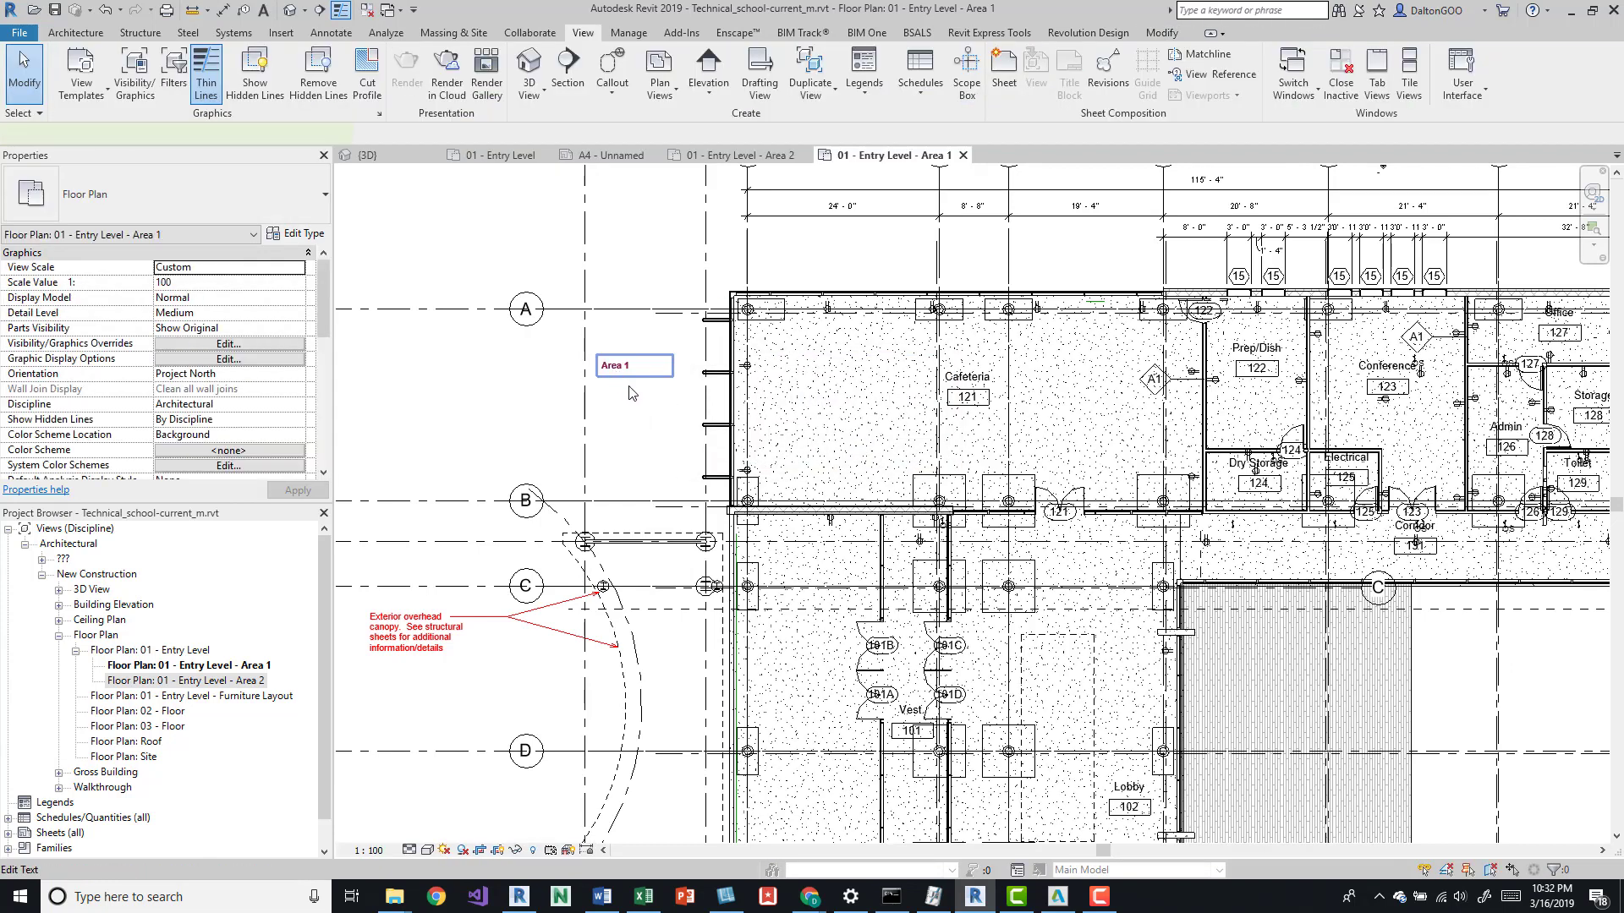
Copy the Area 1 note down beside Instruction room 115, between grids H and I, and change its text to "Area 2".
click(639, 400)
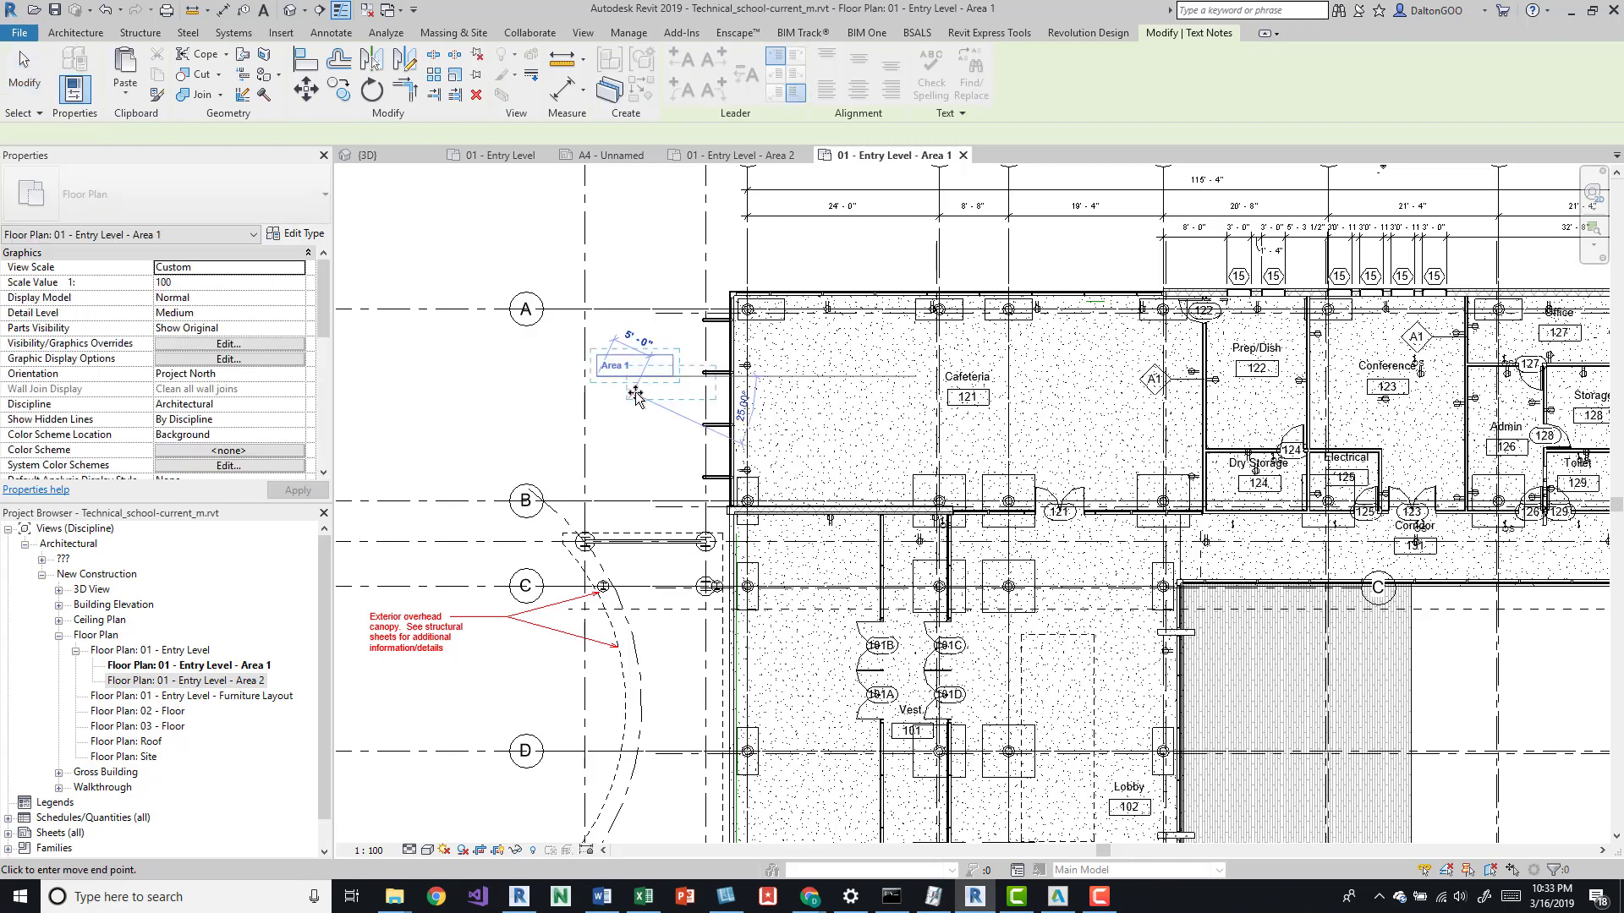
scroll(626, 389, down, 5)
scroll(618, 551, up, 3)
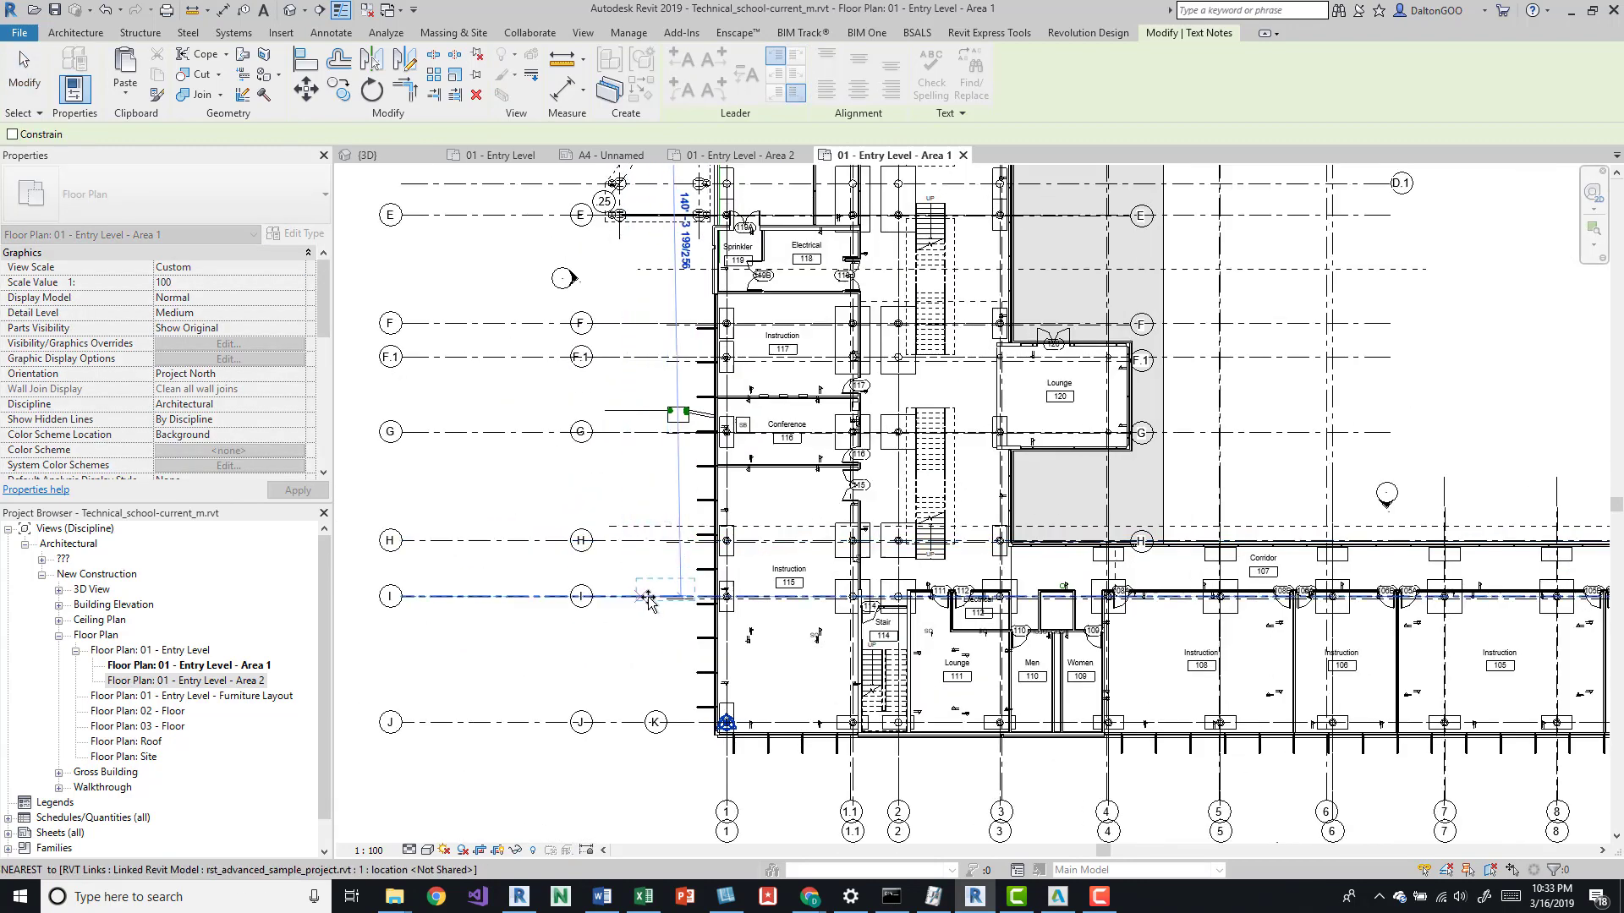
double_click(644, 573)
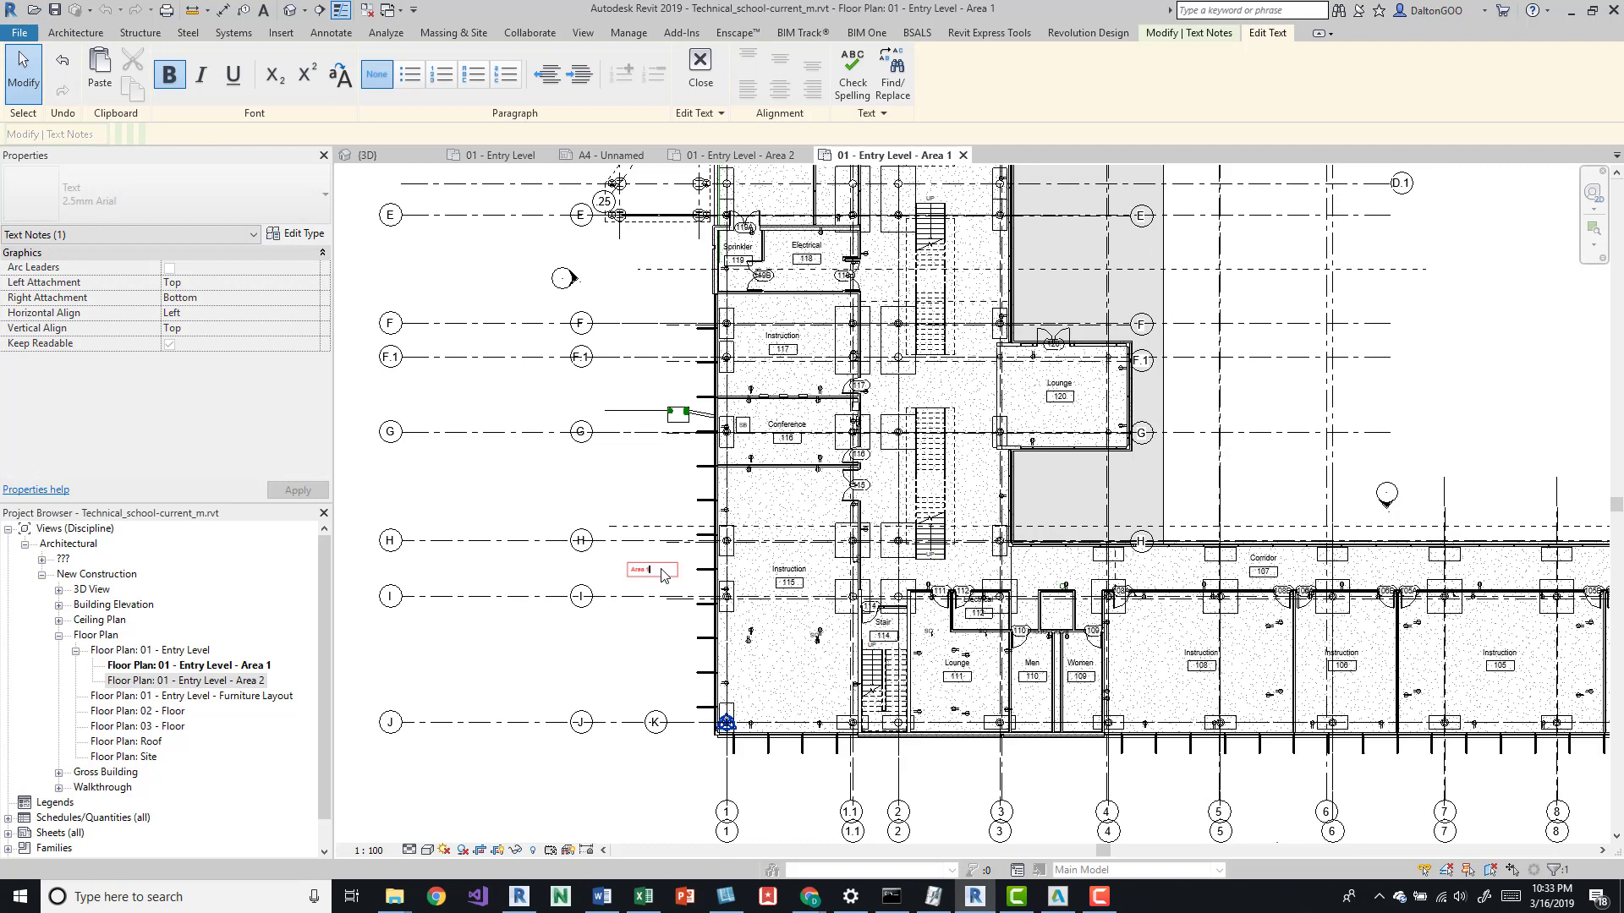
click(614, 499)
scroll(614, 499, down, 3)
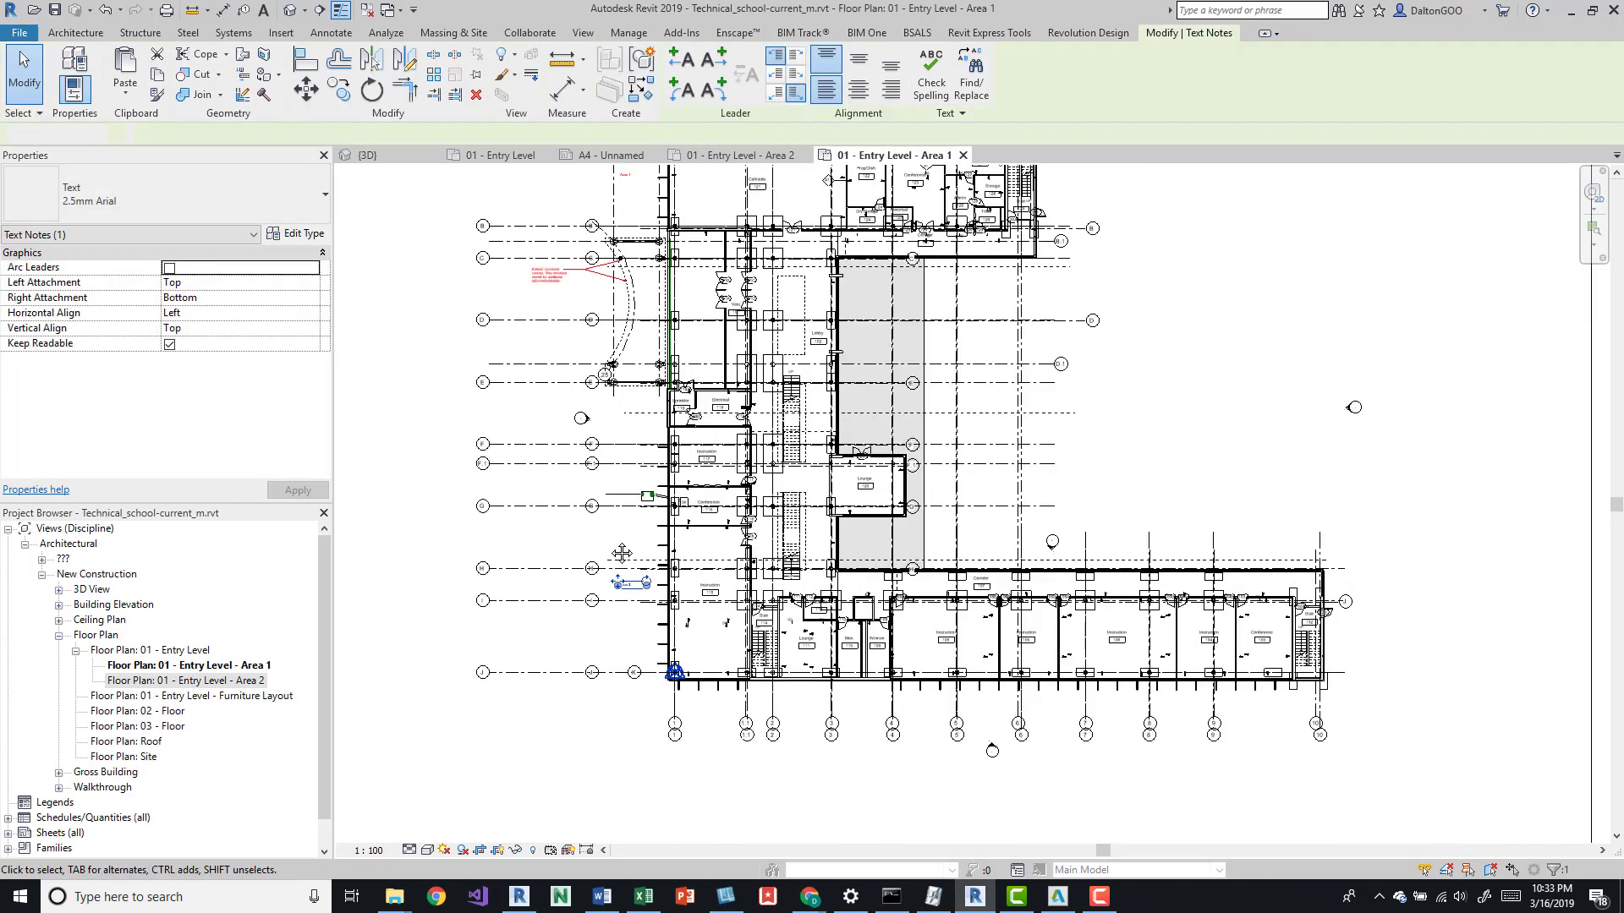
scroll(662, 328, up, 2)
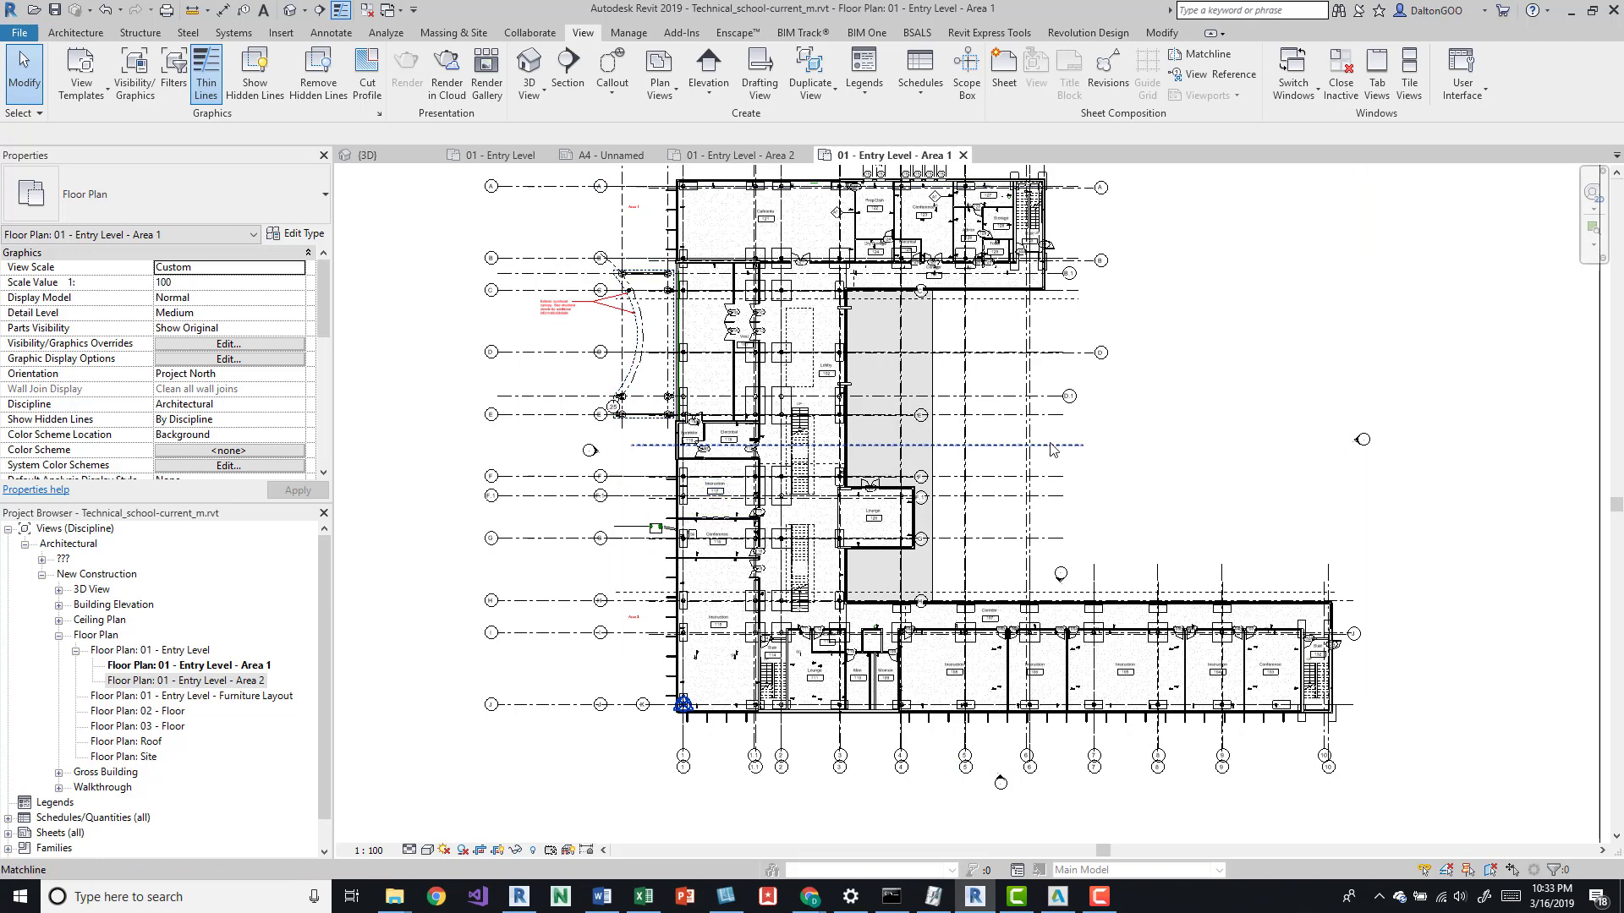
Select the Area 1 view's crop region and raise its lower boundary to just below the matchline and Electrical room 118.
click(871, 461)
click(998, 473)
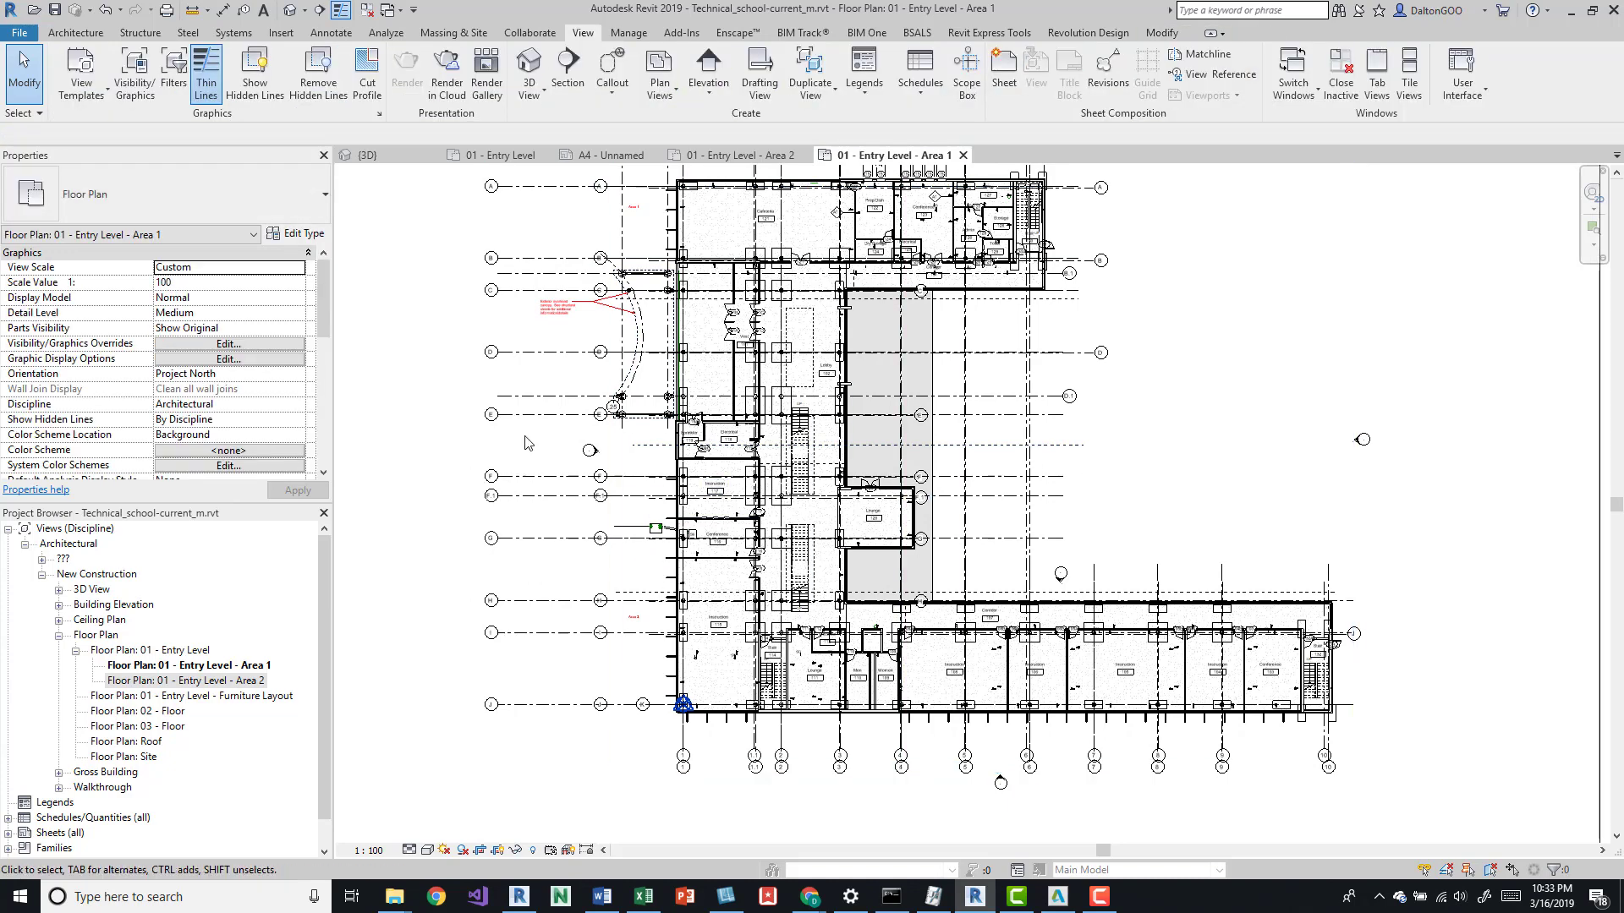
scroll(522, 448, up, 2)
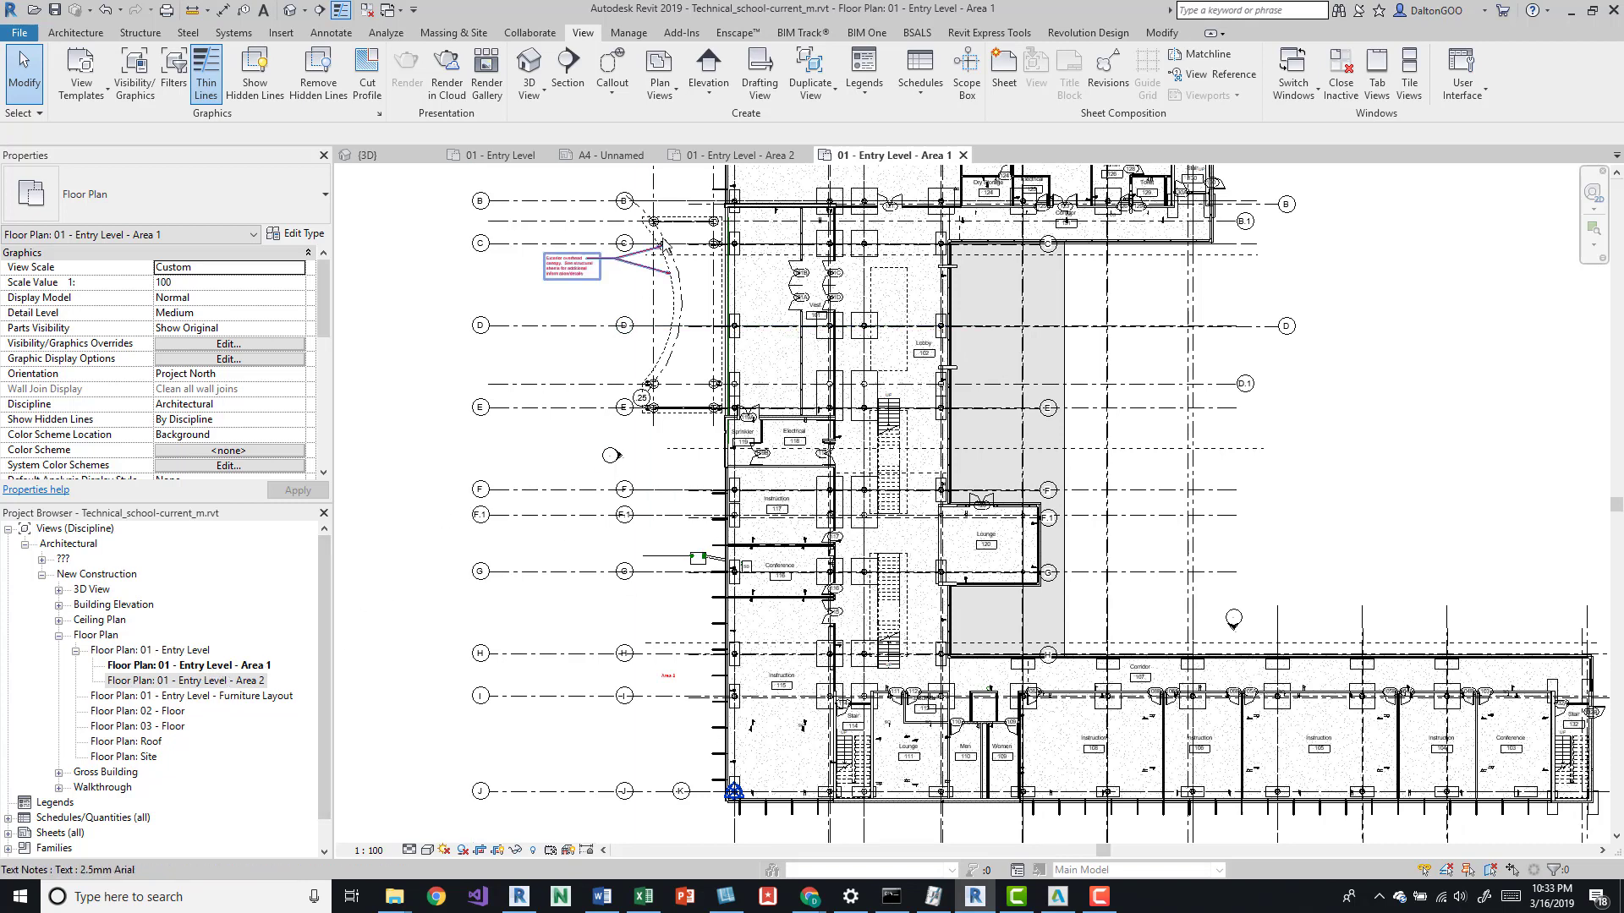
scroll(896, 232, down, 4)
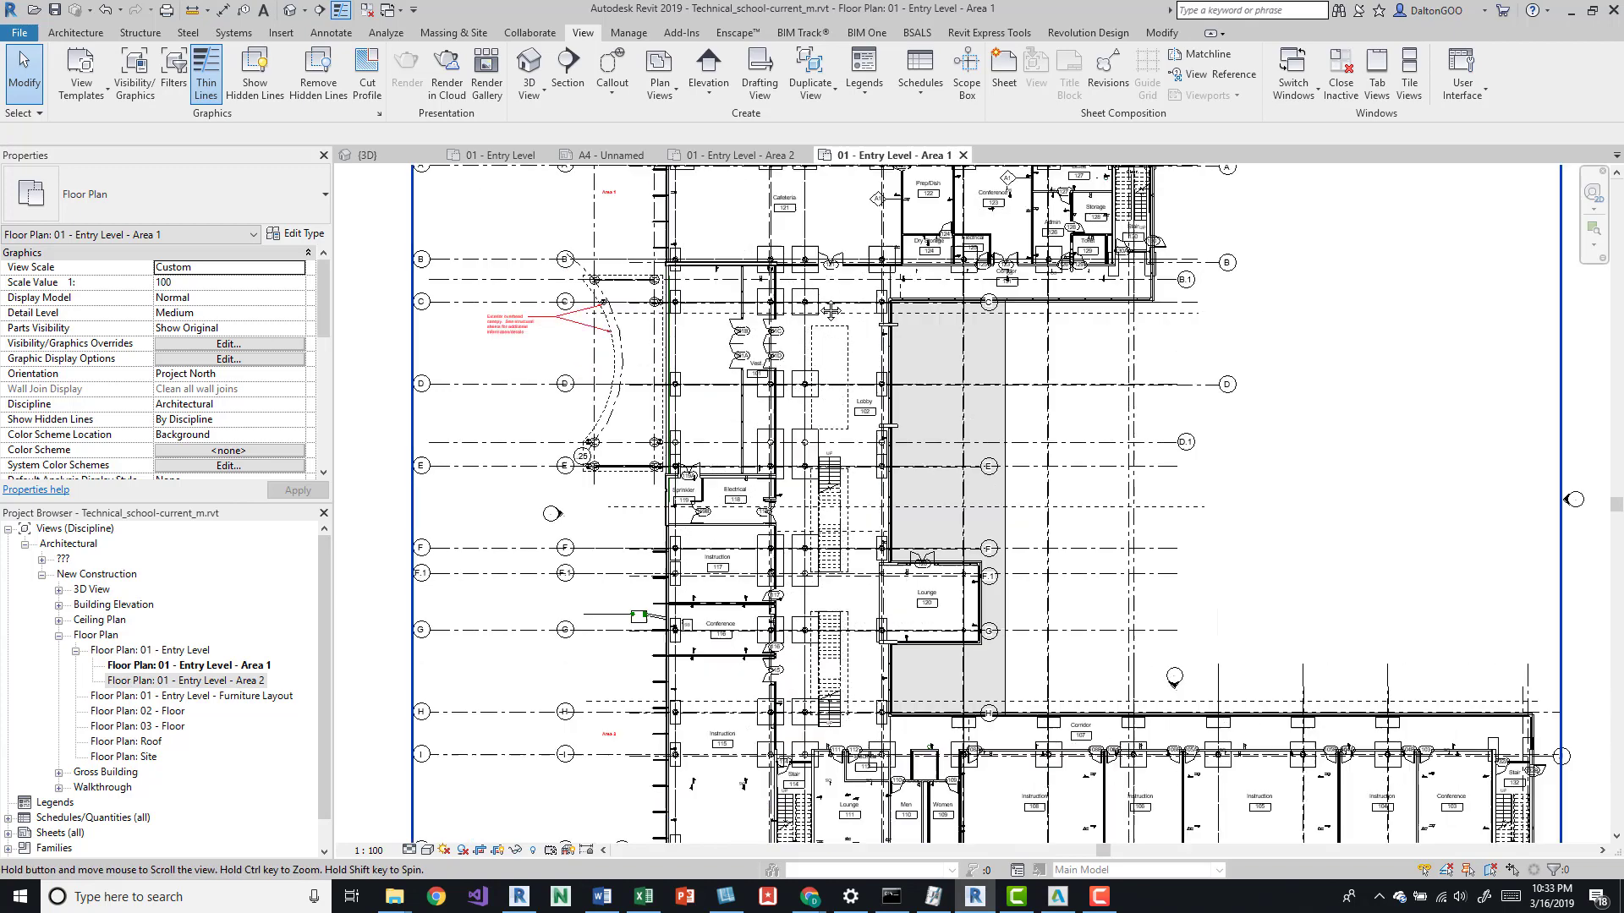
scroll(930, 311, down, 2)
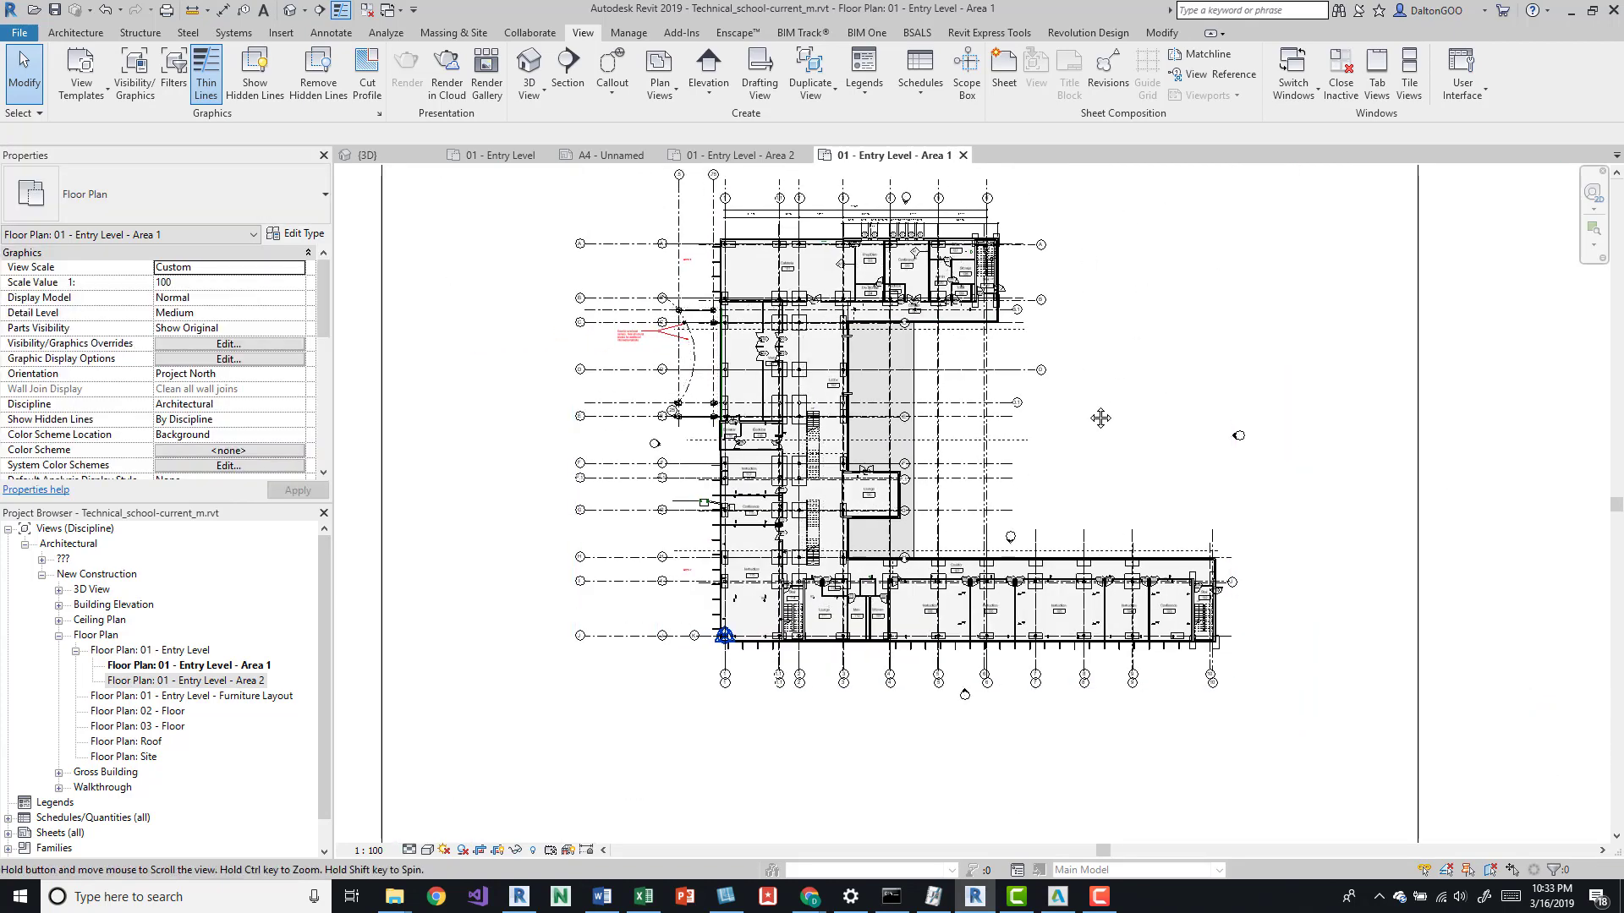
click(1300, 233)
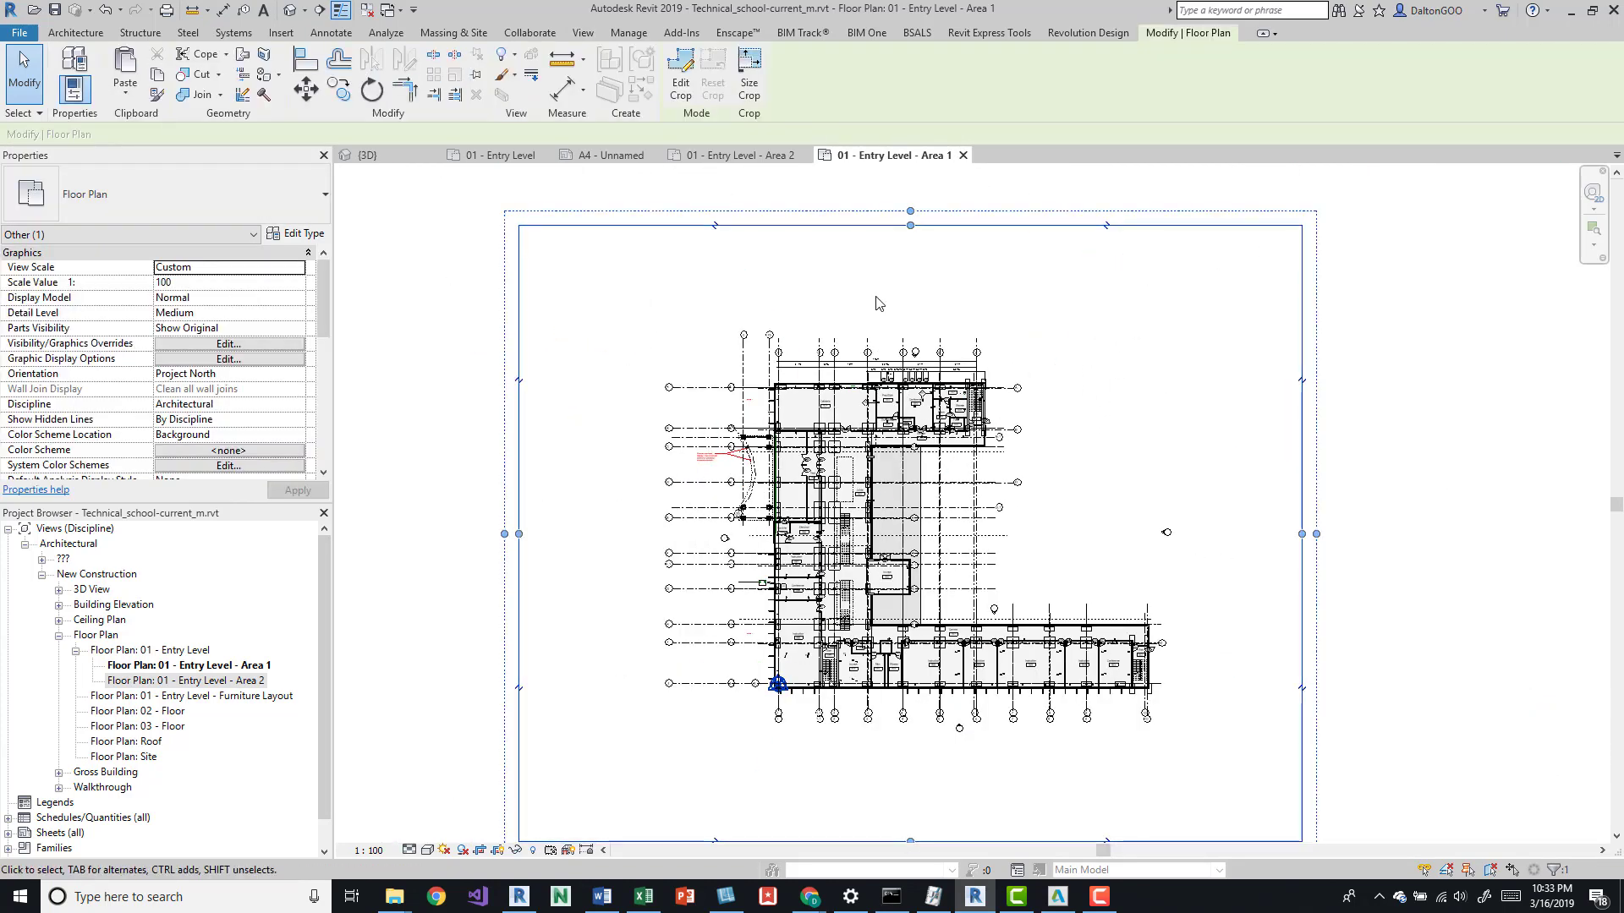
scroll(739, 439, up, 3)
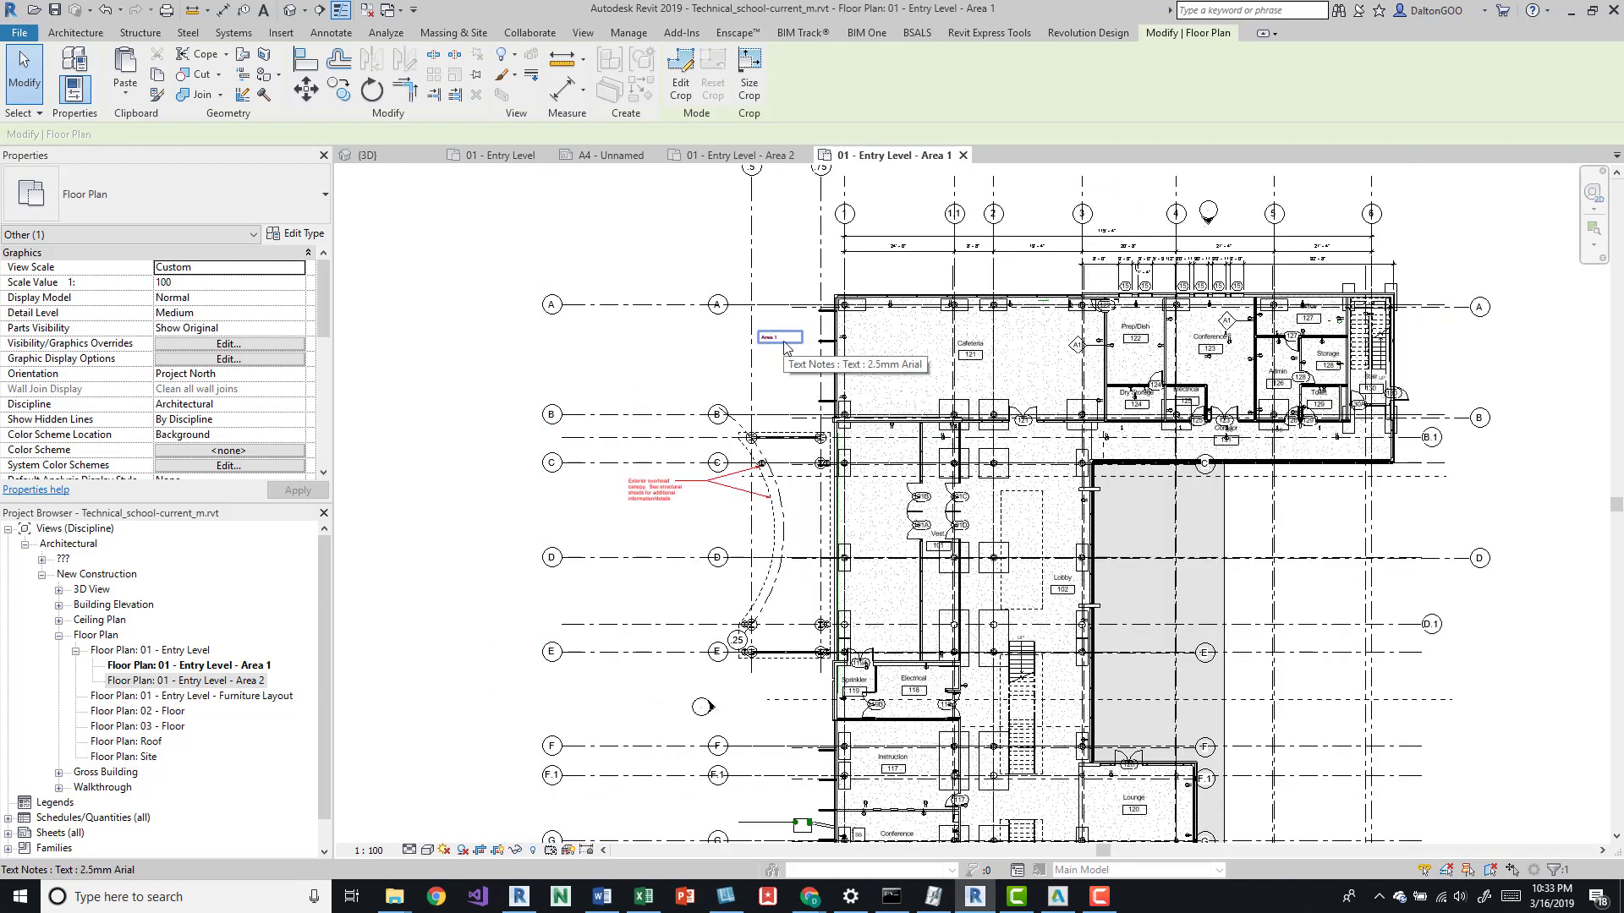
scroll(691, 394, down, 2)
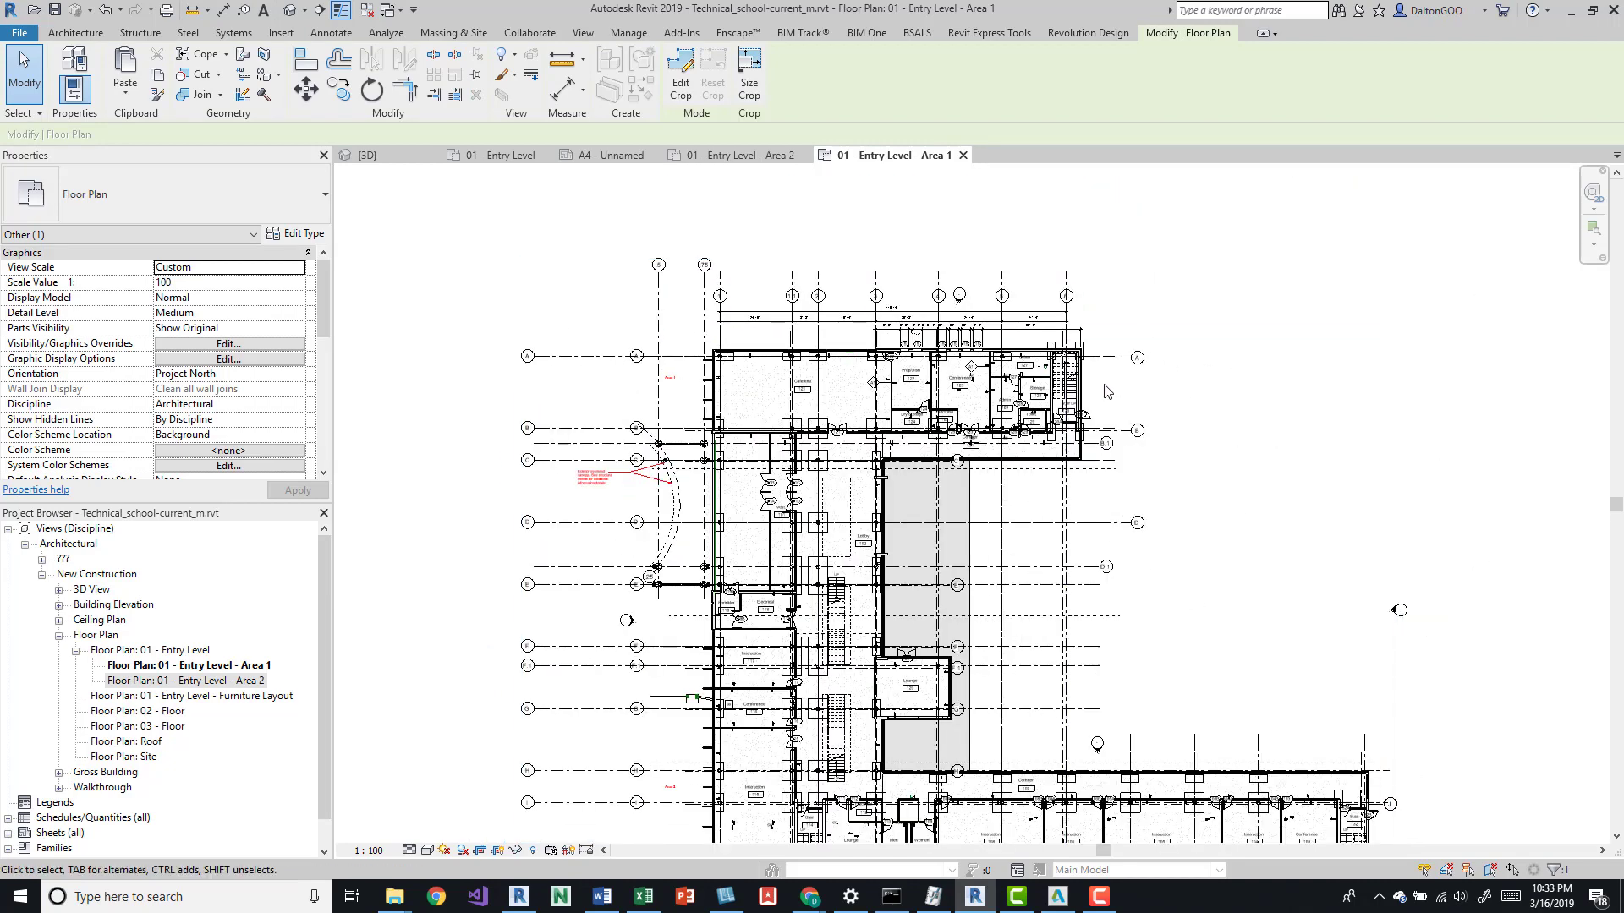
scroll(1242, 473, down, 2)
scroll(900, 715, down, 1)
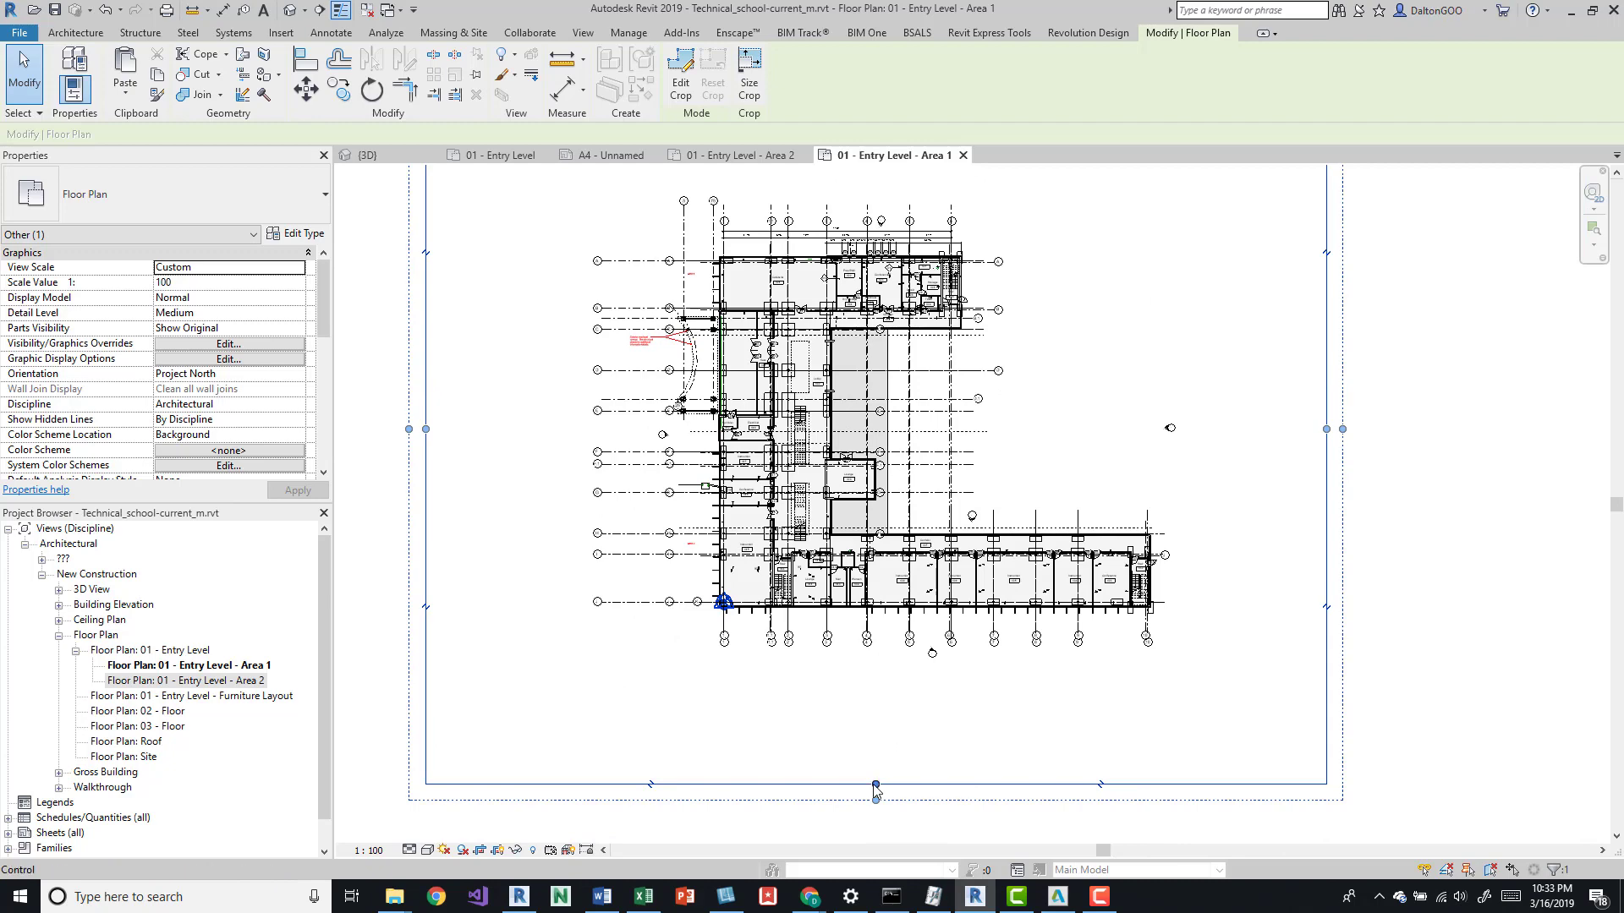
drag(876, 784, 976, 445)
scroll(804, 440, up, 2)
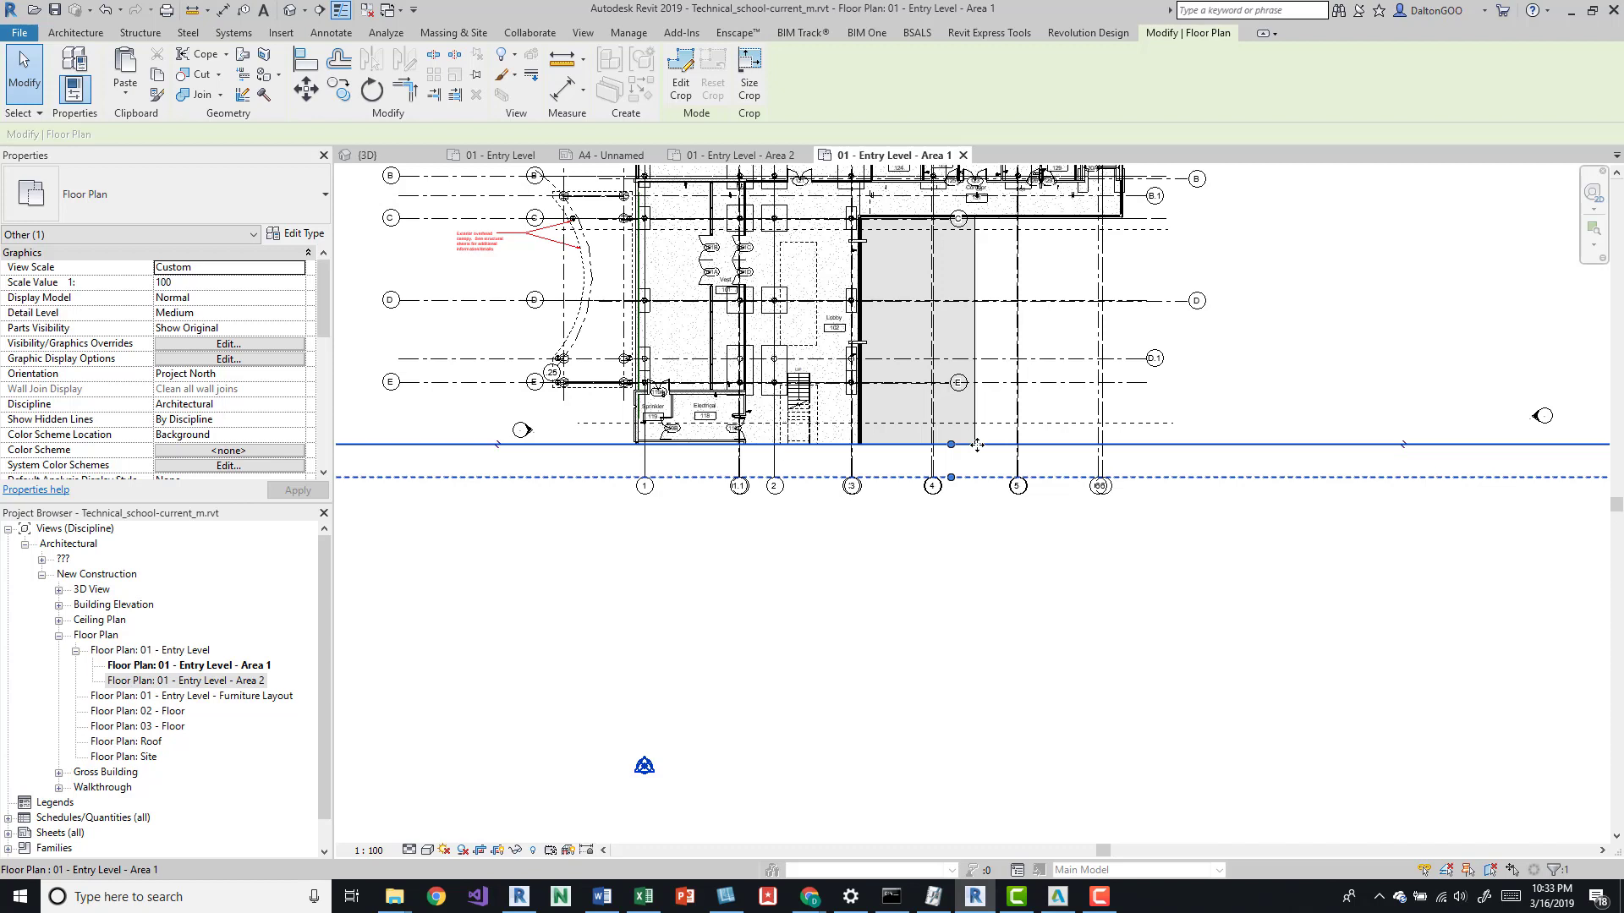
Pull the right, upper and left crop boundaries of the Area 1 view in close around the northern part of the plan.
scroll(961, 461, down, 4)
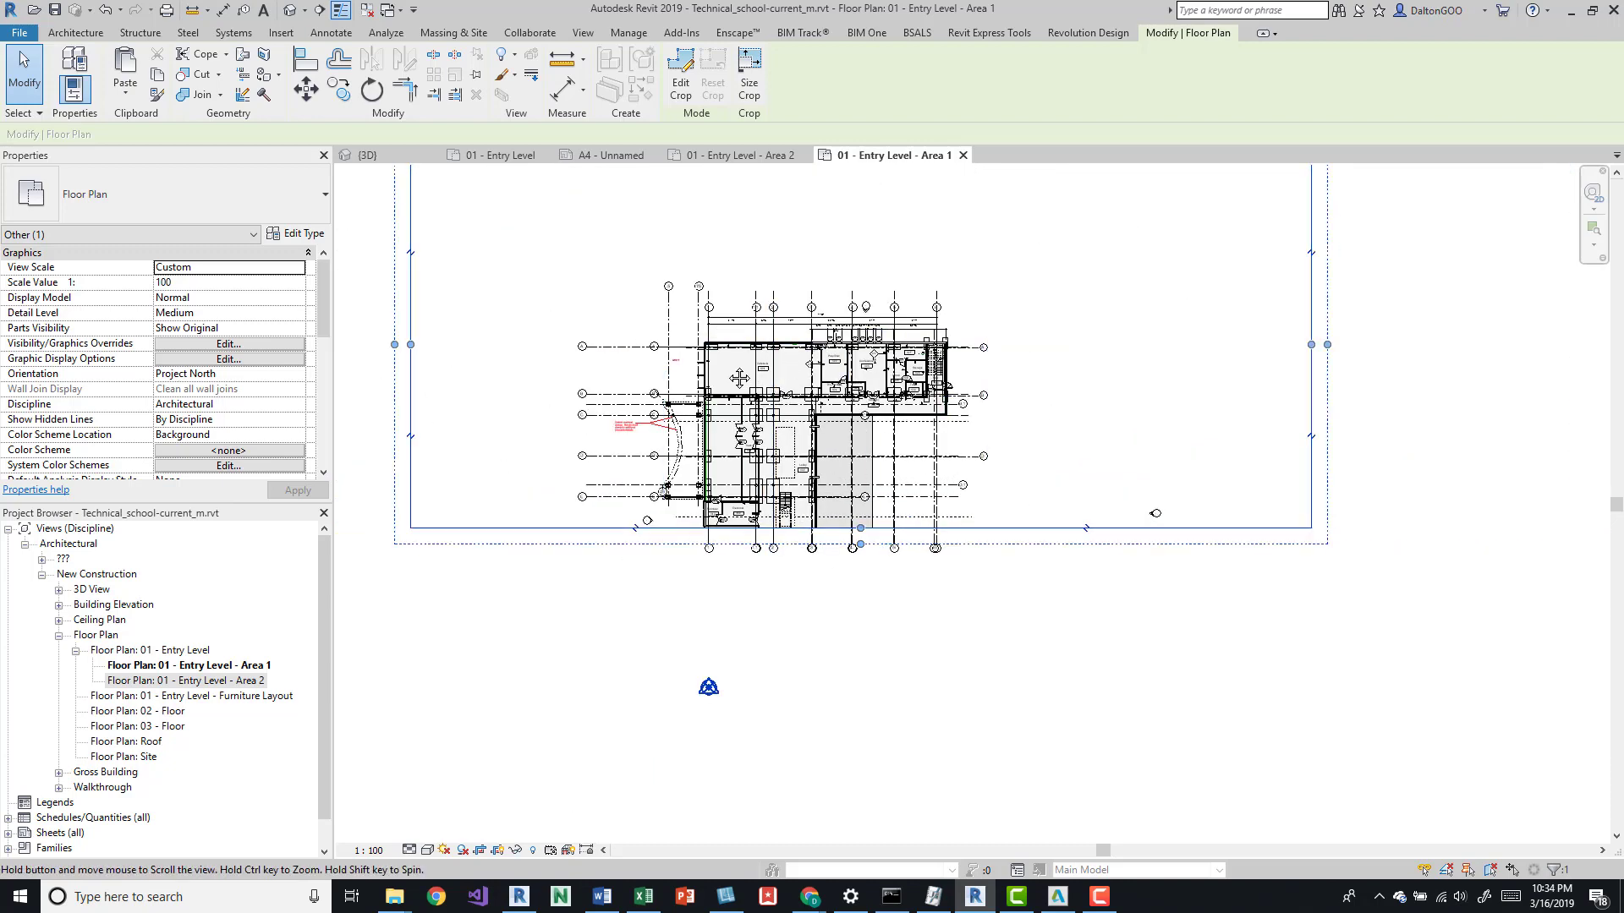
scroll(665, 355, up, 4)
scroll(702, 432, down, 3)
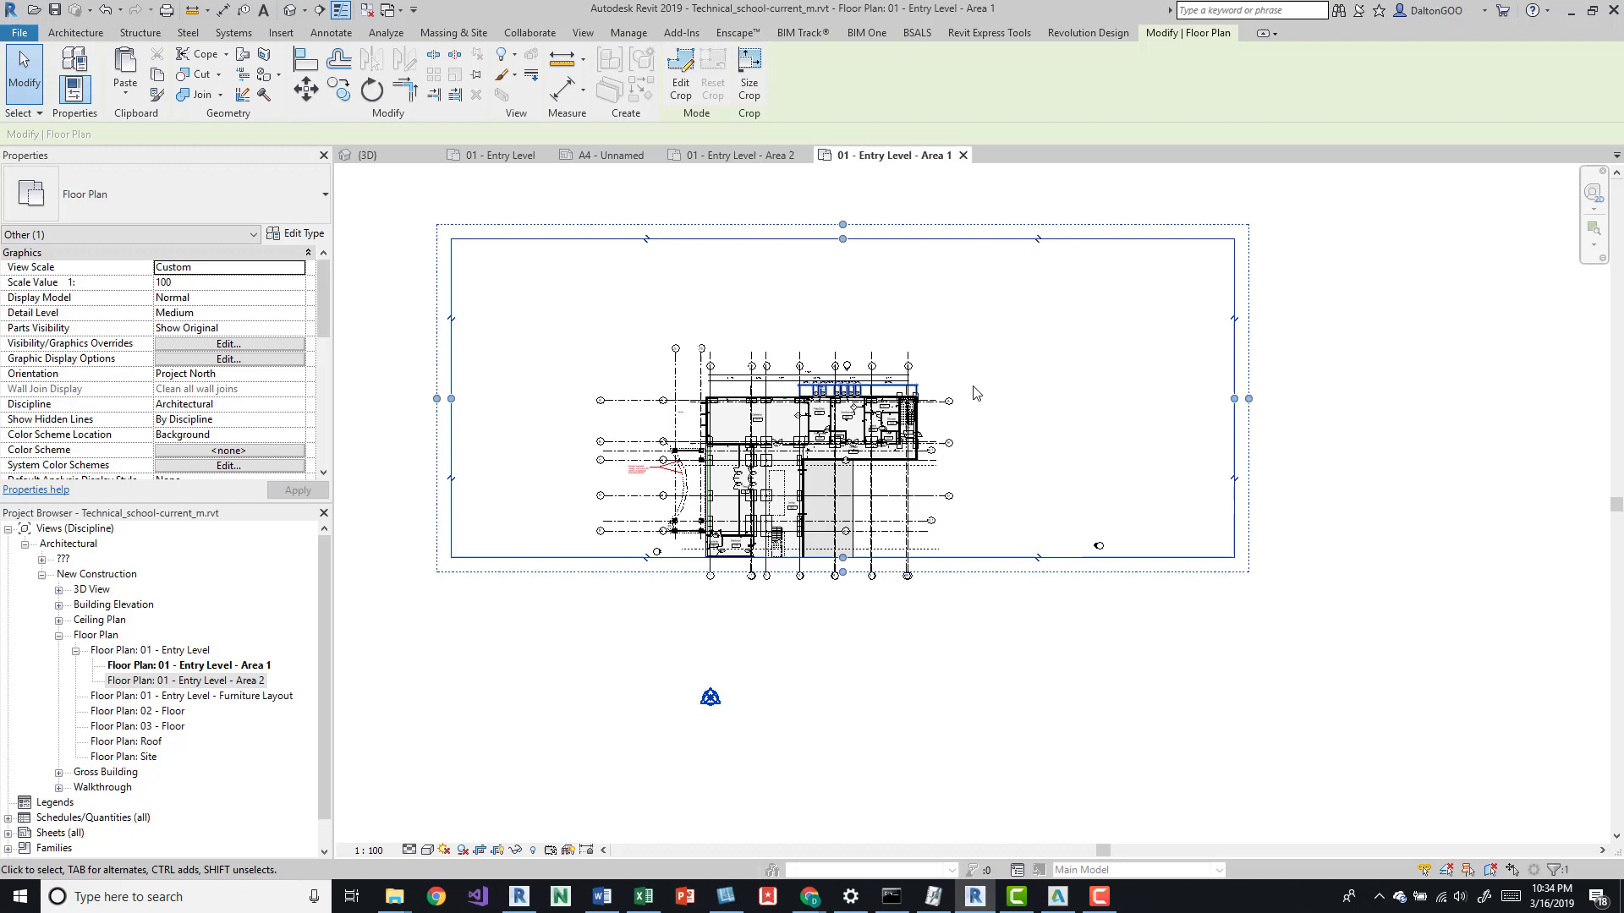
click(1235, 399)
drag(1235, 399, 936, 404)
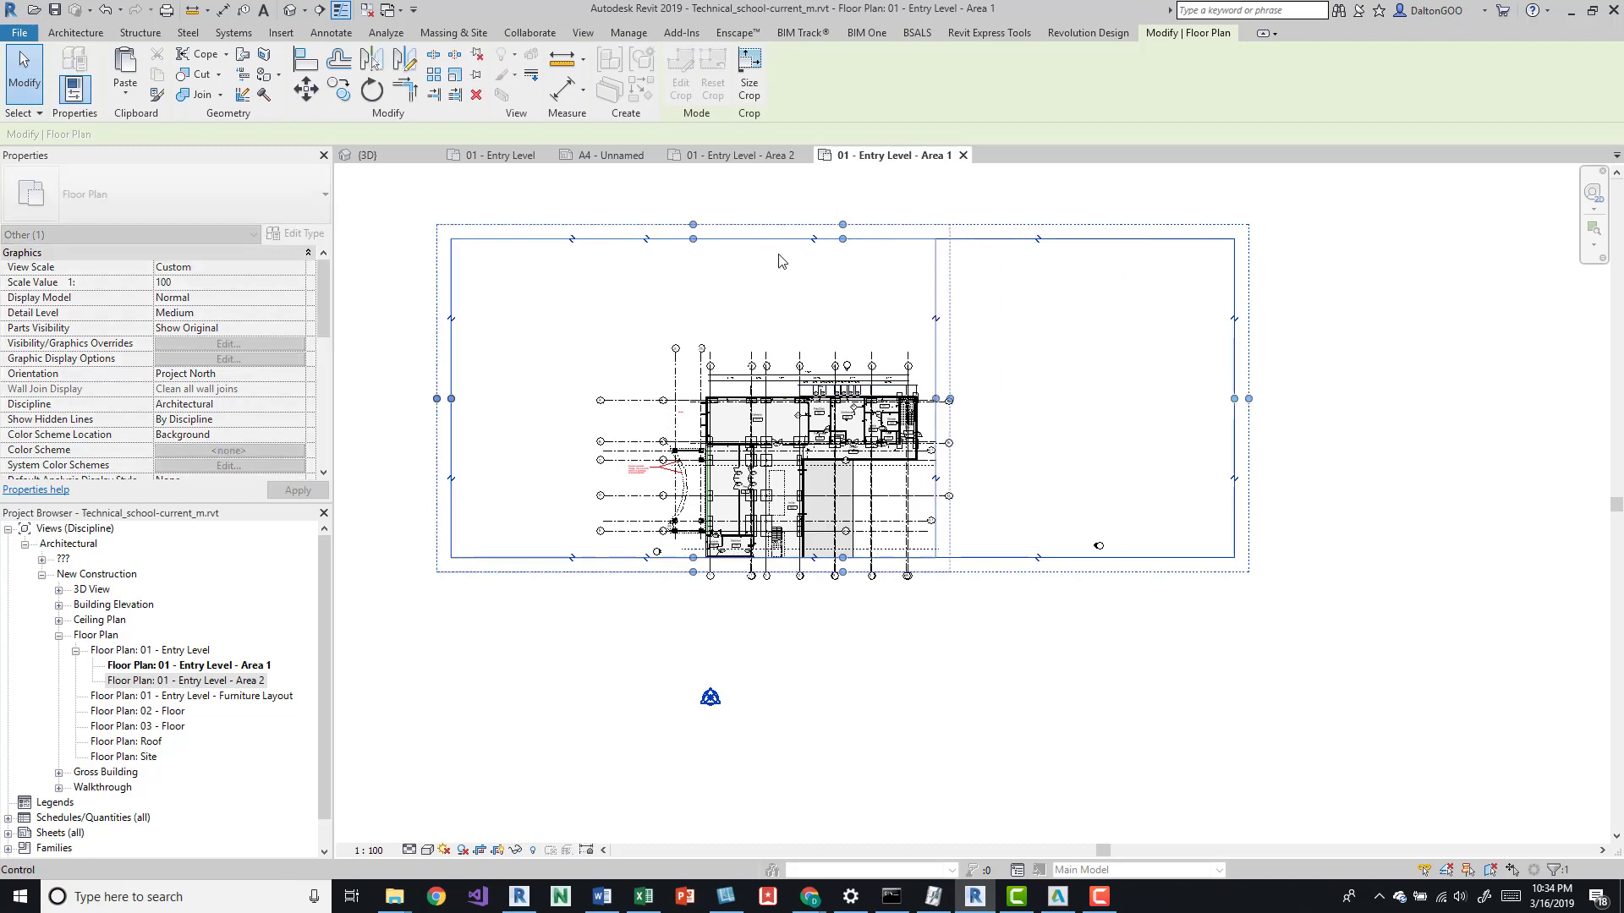
drag(693, 243, 715, 370)
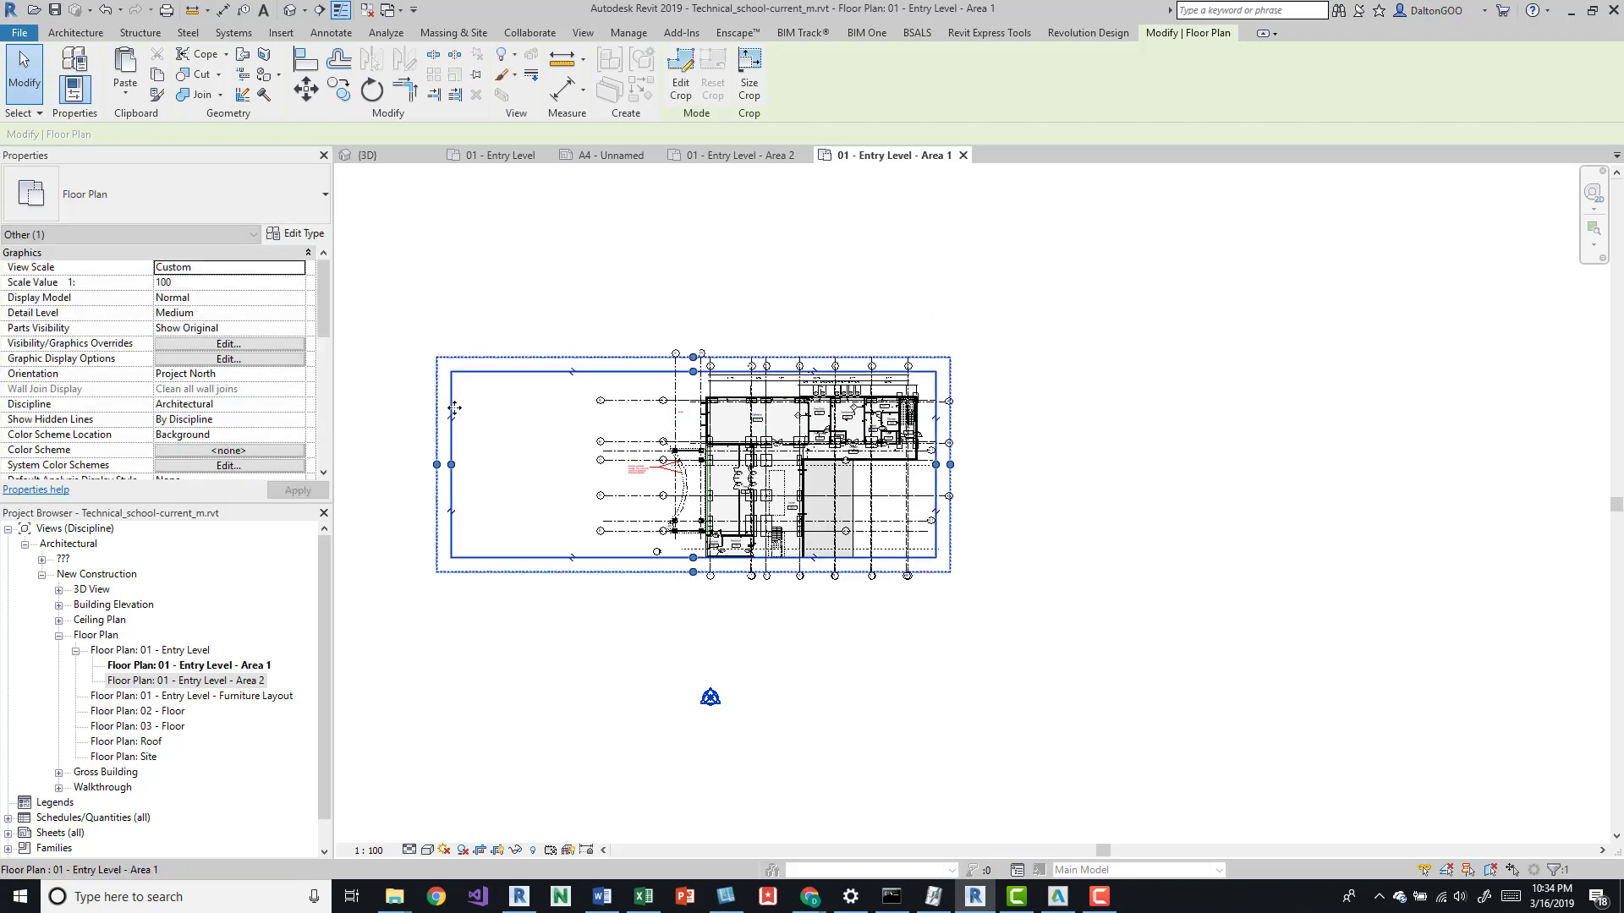
drag(451, 464, 660, 493)
scroll(749, 522, up, 5)
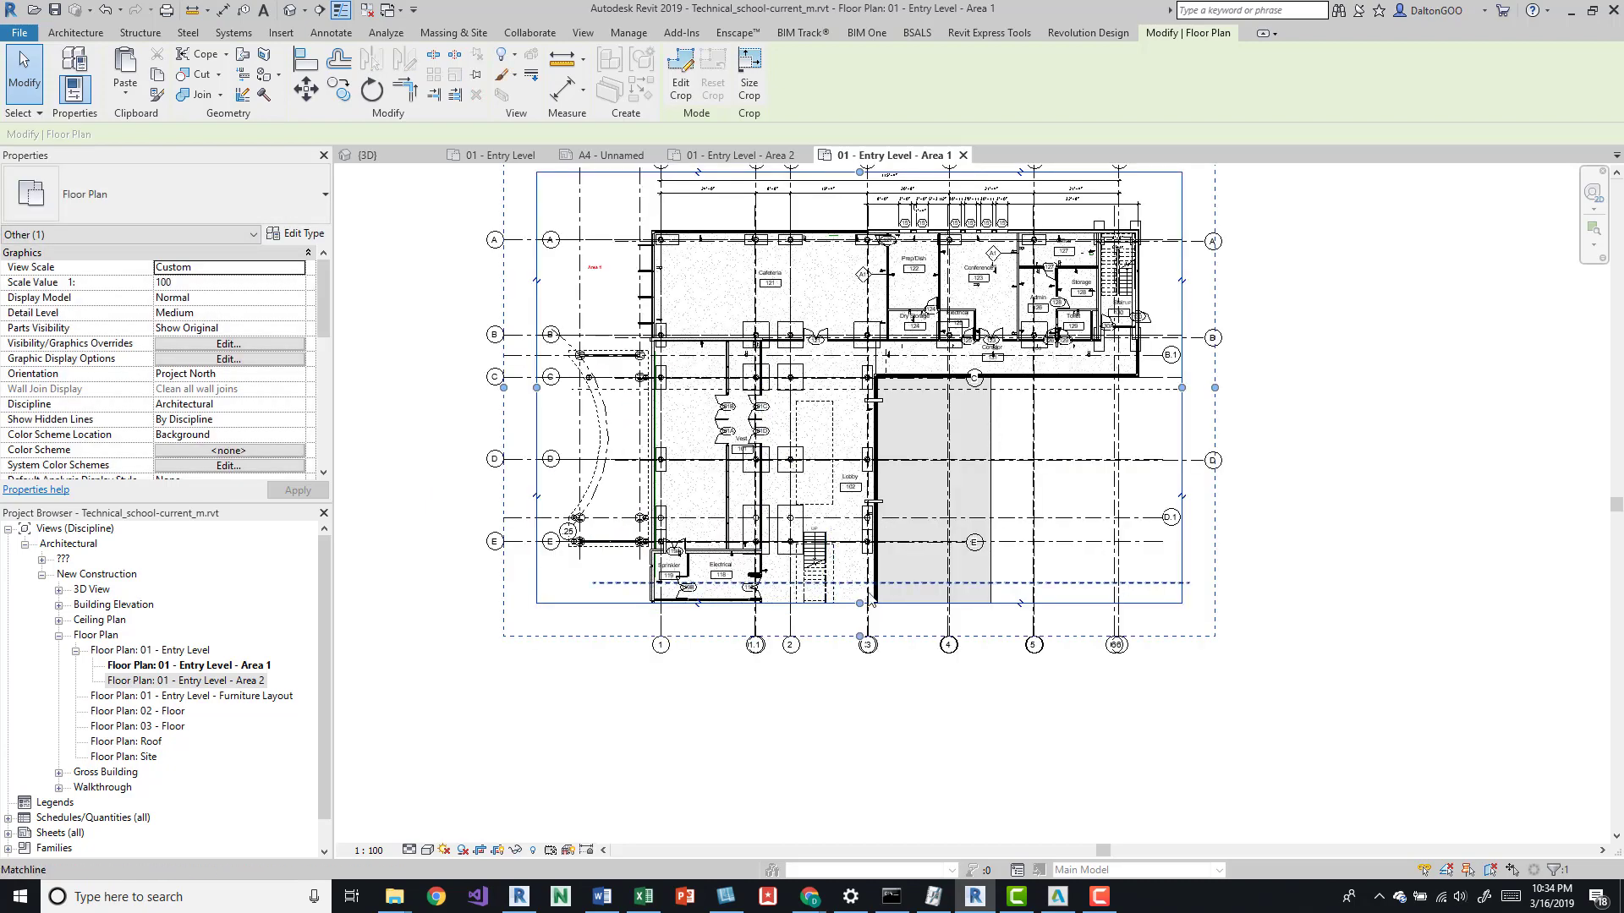
Try the Area 1 crop region's lower boundary above the matchline near grid E, and return it to just below the Electrical room.
scroll(853, 668, up, 1)
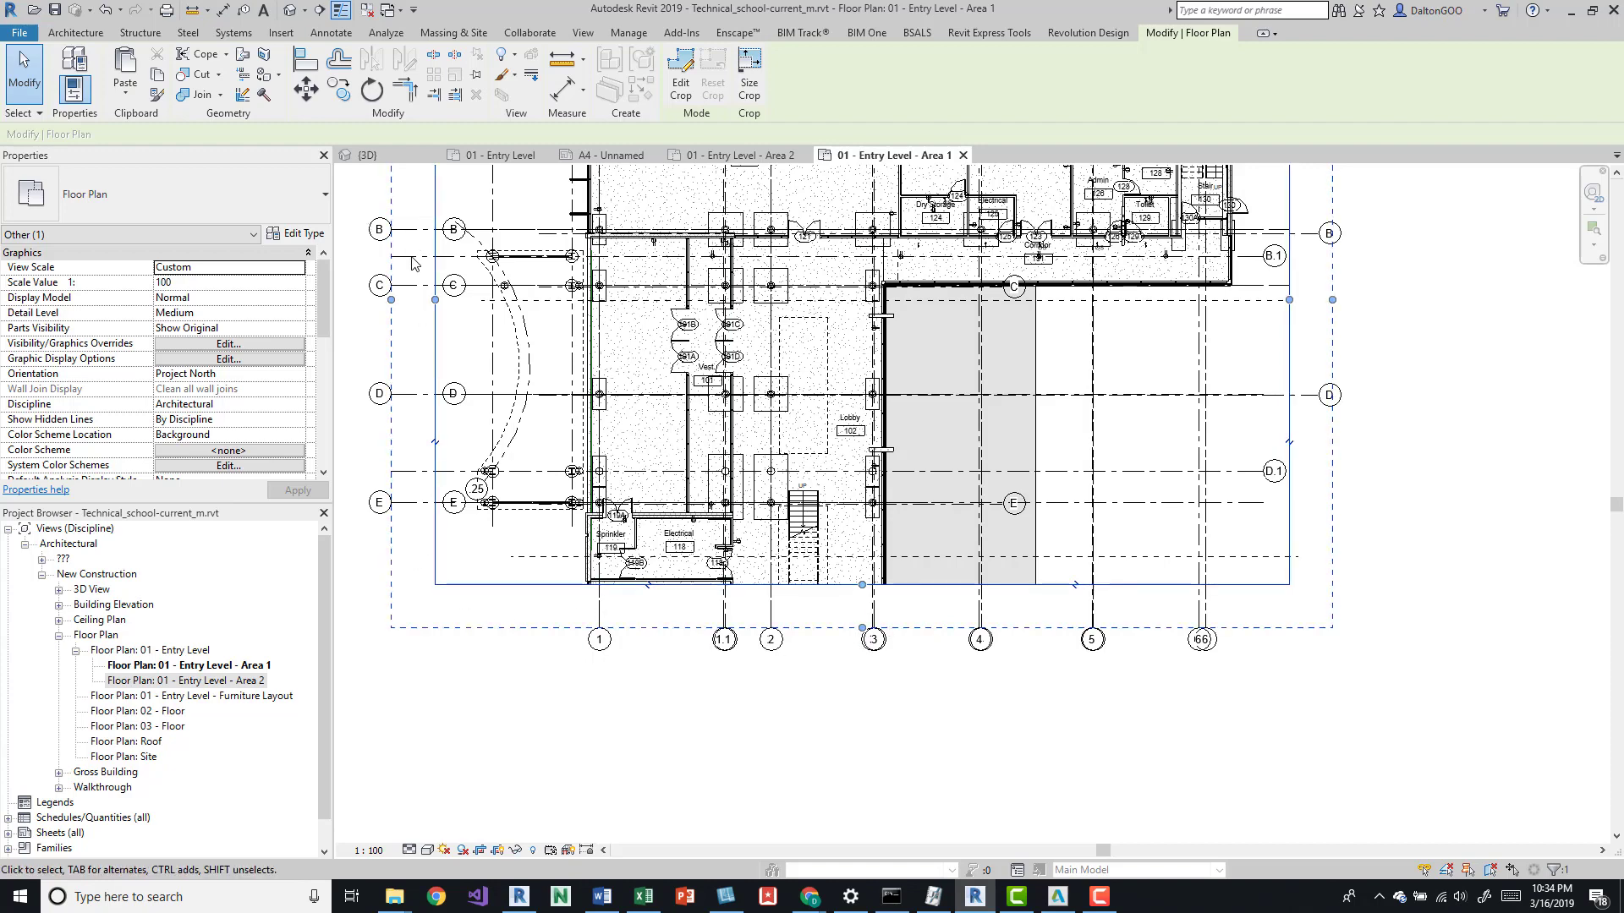
ctrl+scroll(412, 263, up, 3)
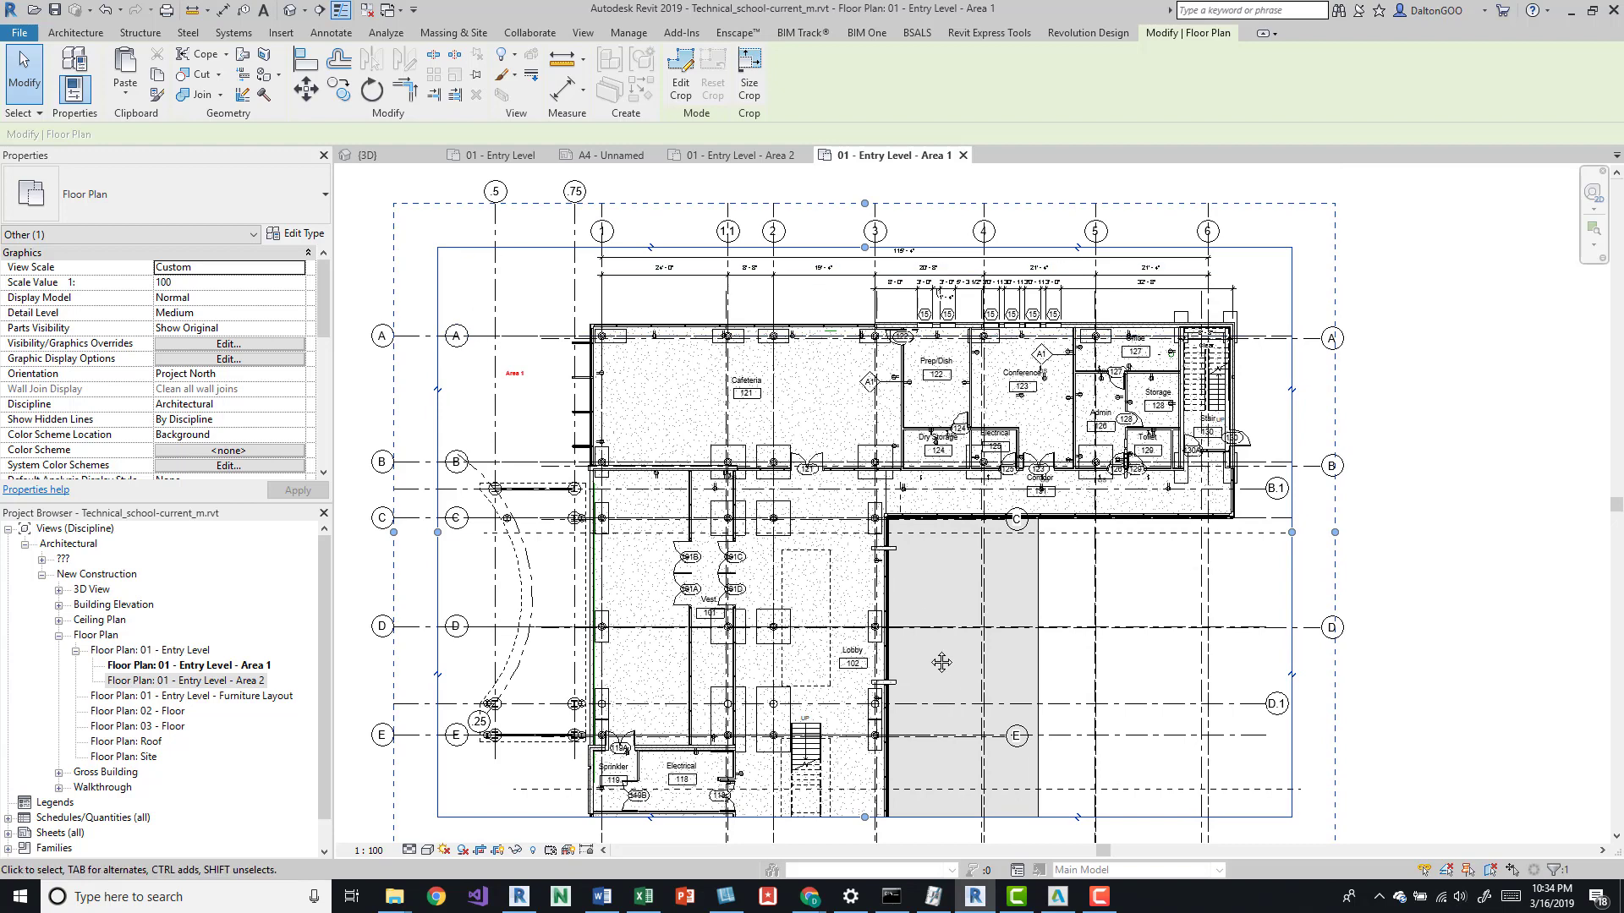
middle_drag(941, 662, 838, 401)
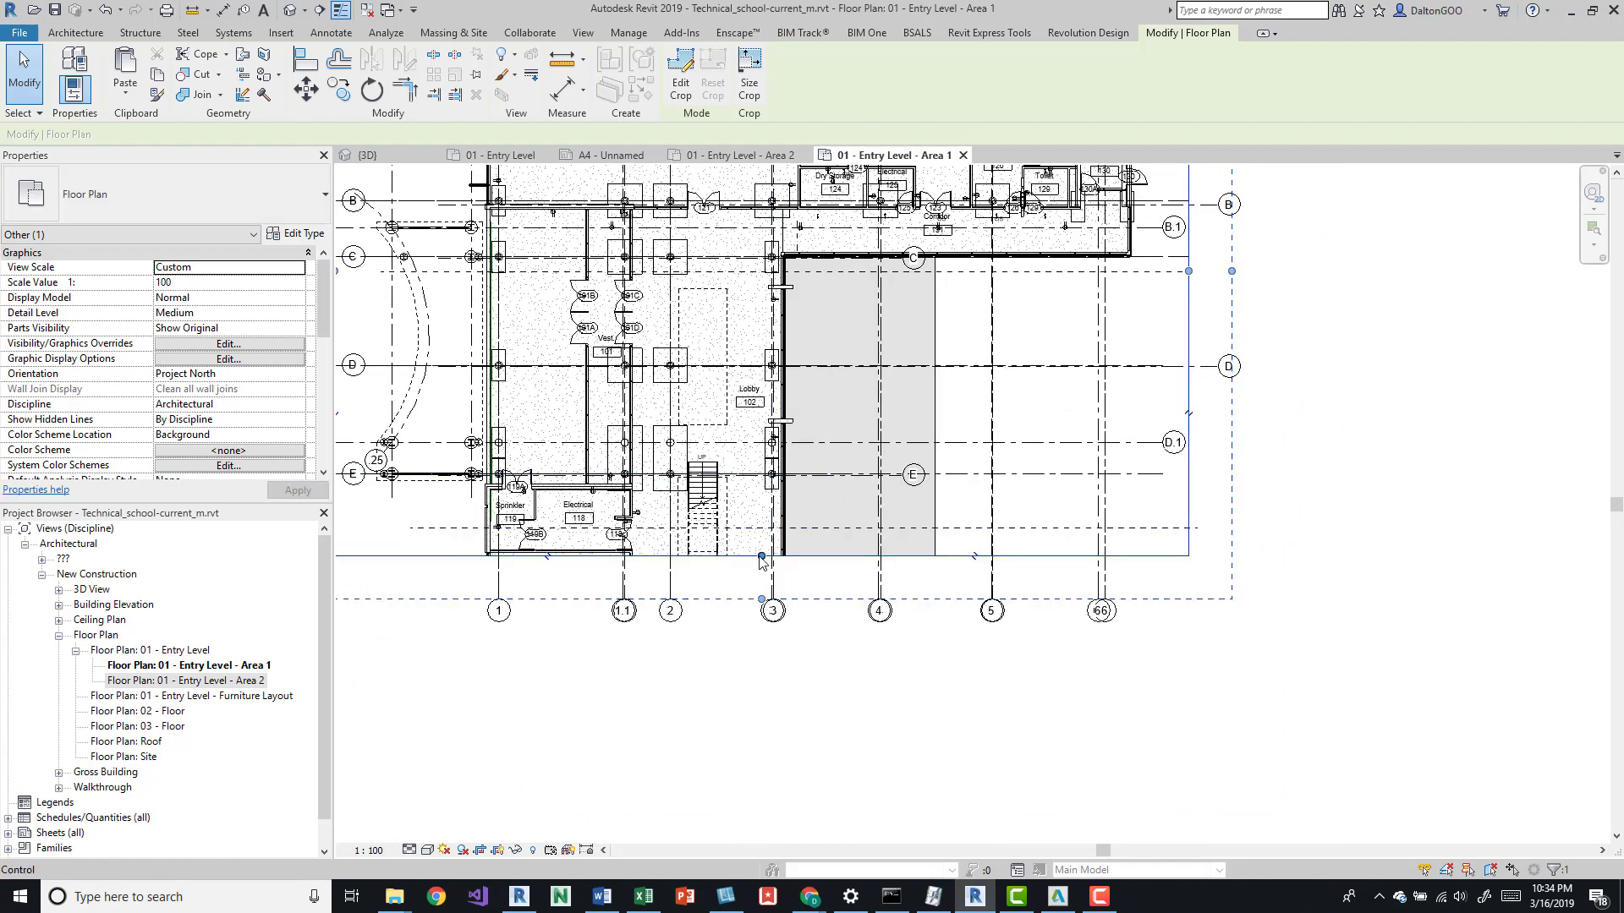
drag(761, 557, 761, 523)
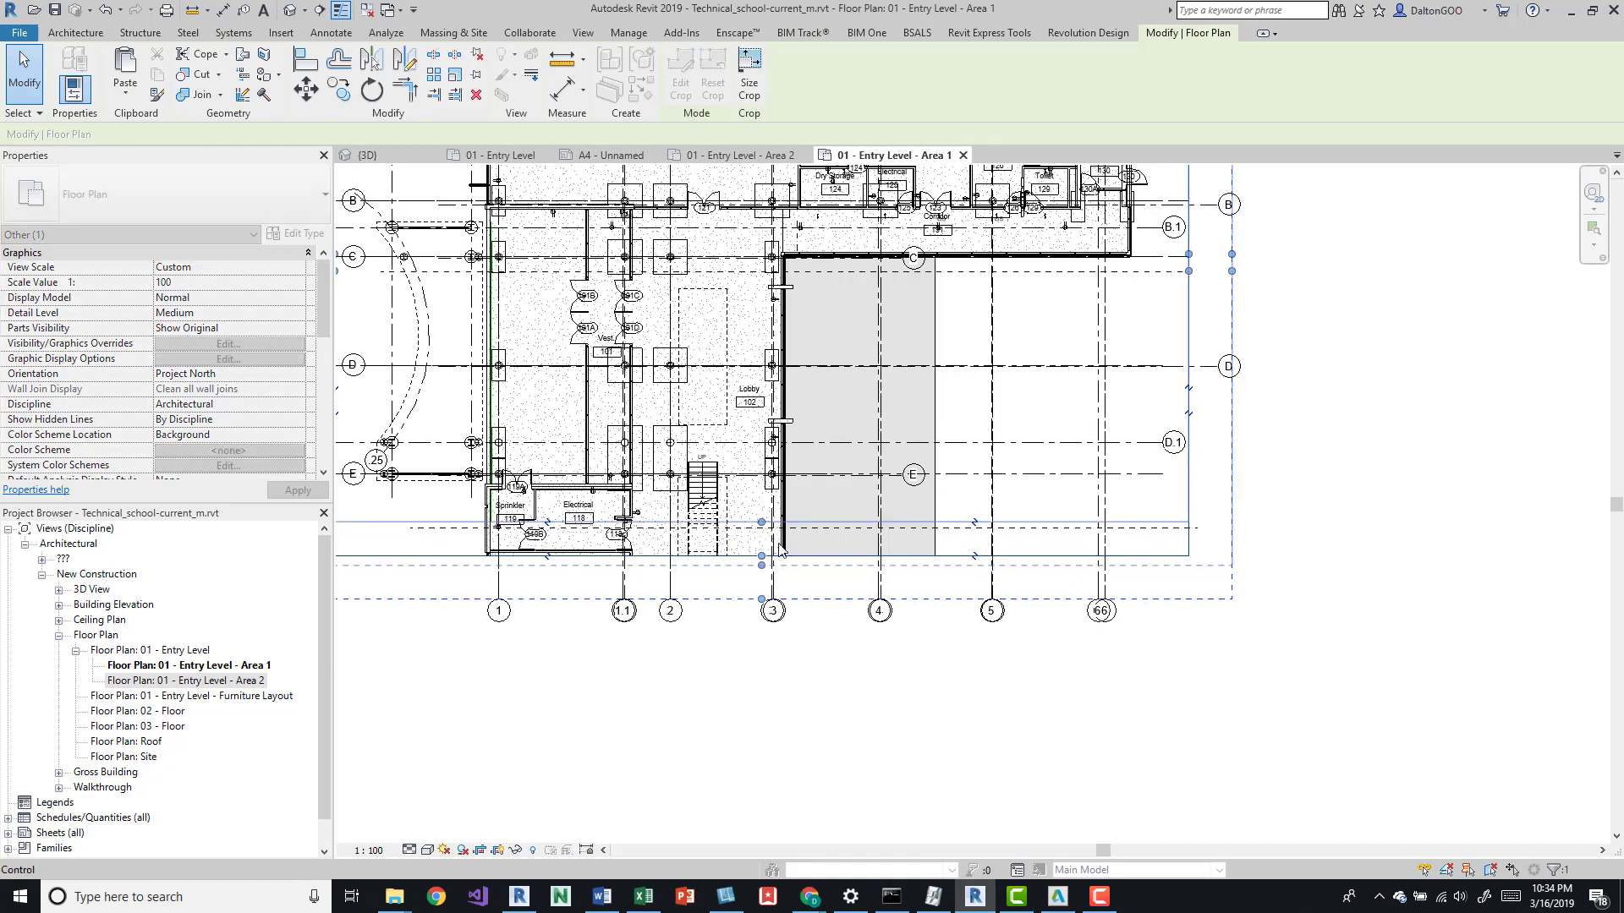
drag(761, 522, 764, 466)
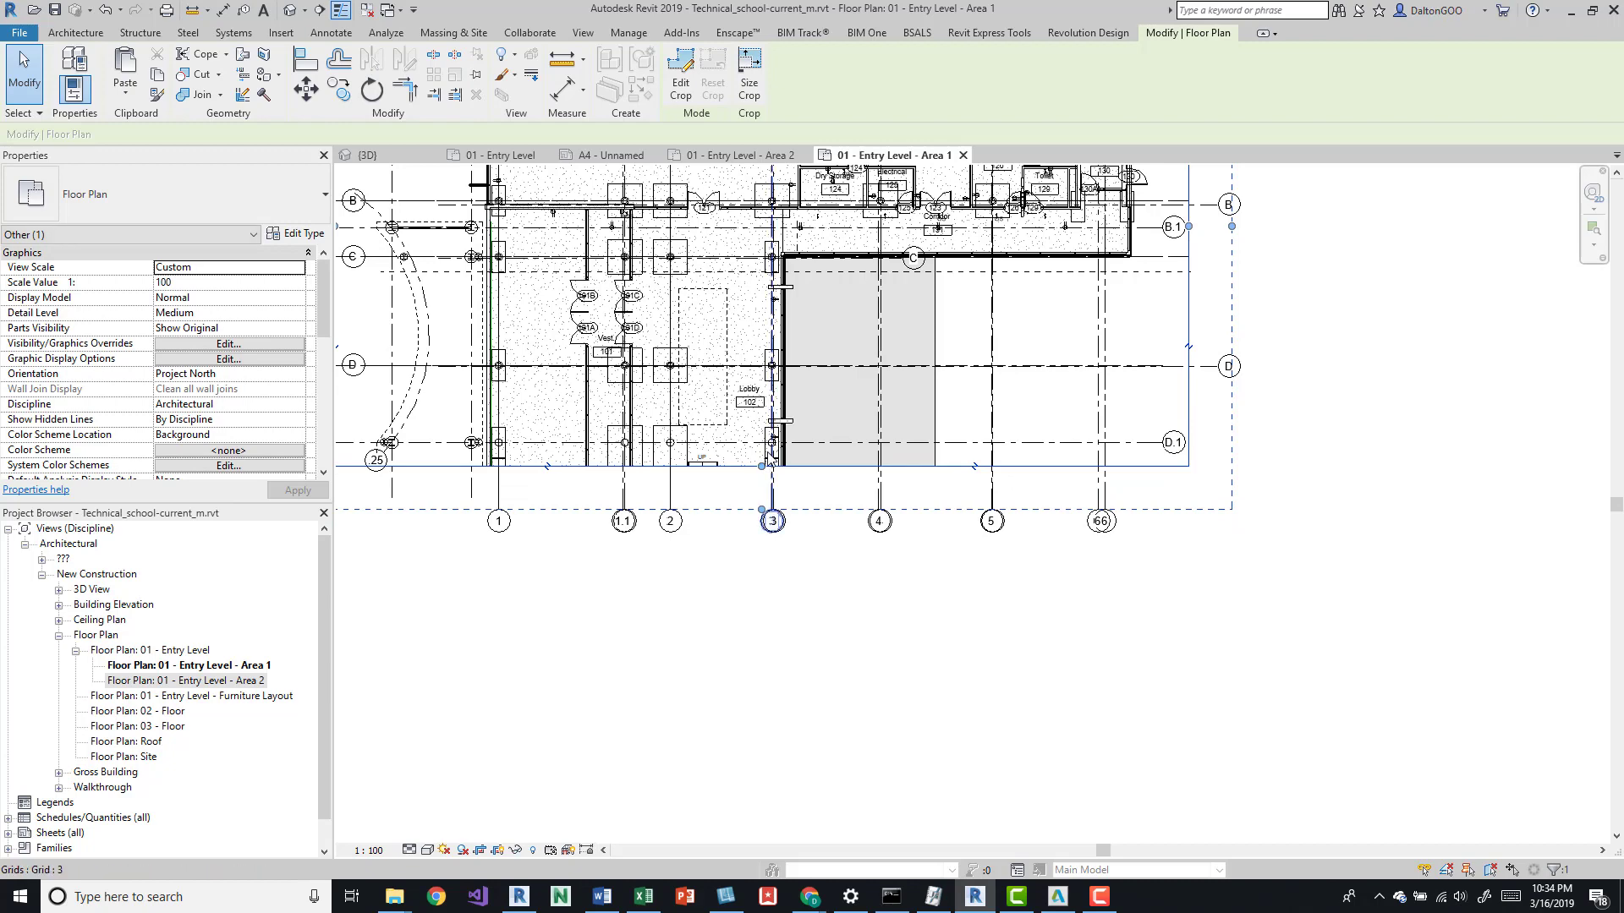
drag(754, 538, 759, 552)
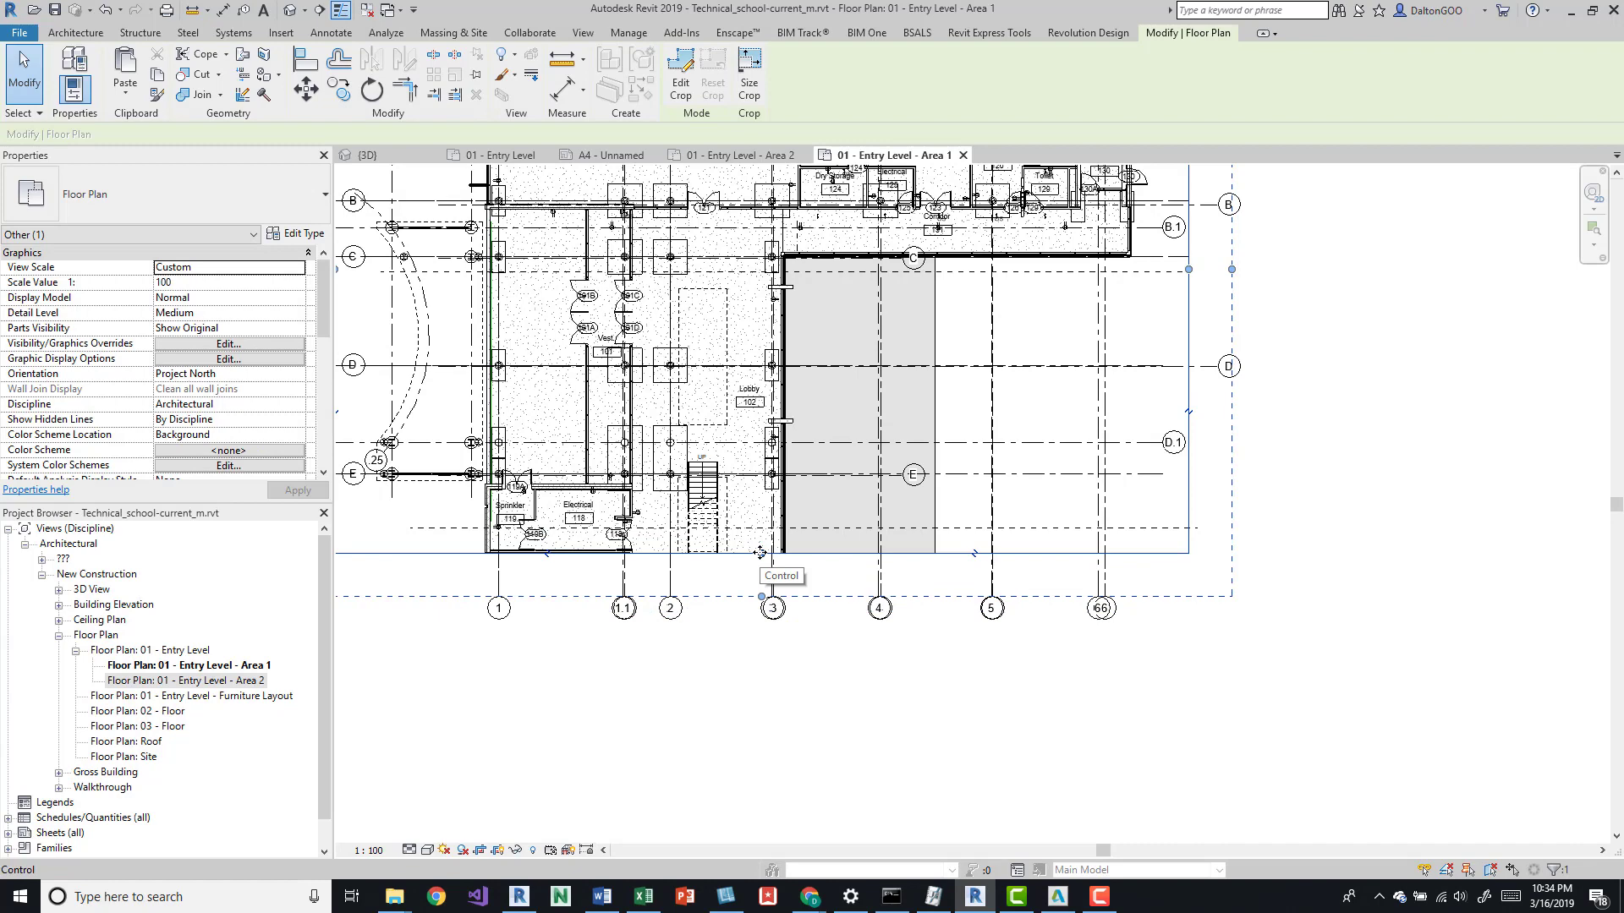
drag(763, 555, 762, 555)
Open the 01 - Entry Level - Area 2 view and lower its crop region's upper boundary to just above the matchline.
middle_drag(727, 537, 793, 532)
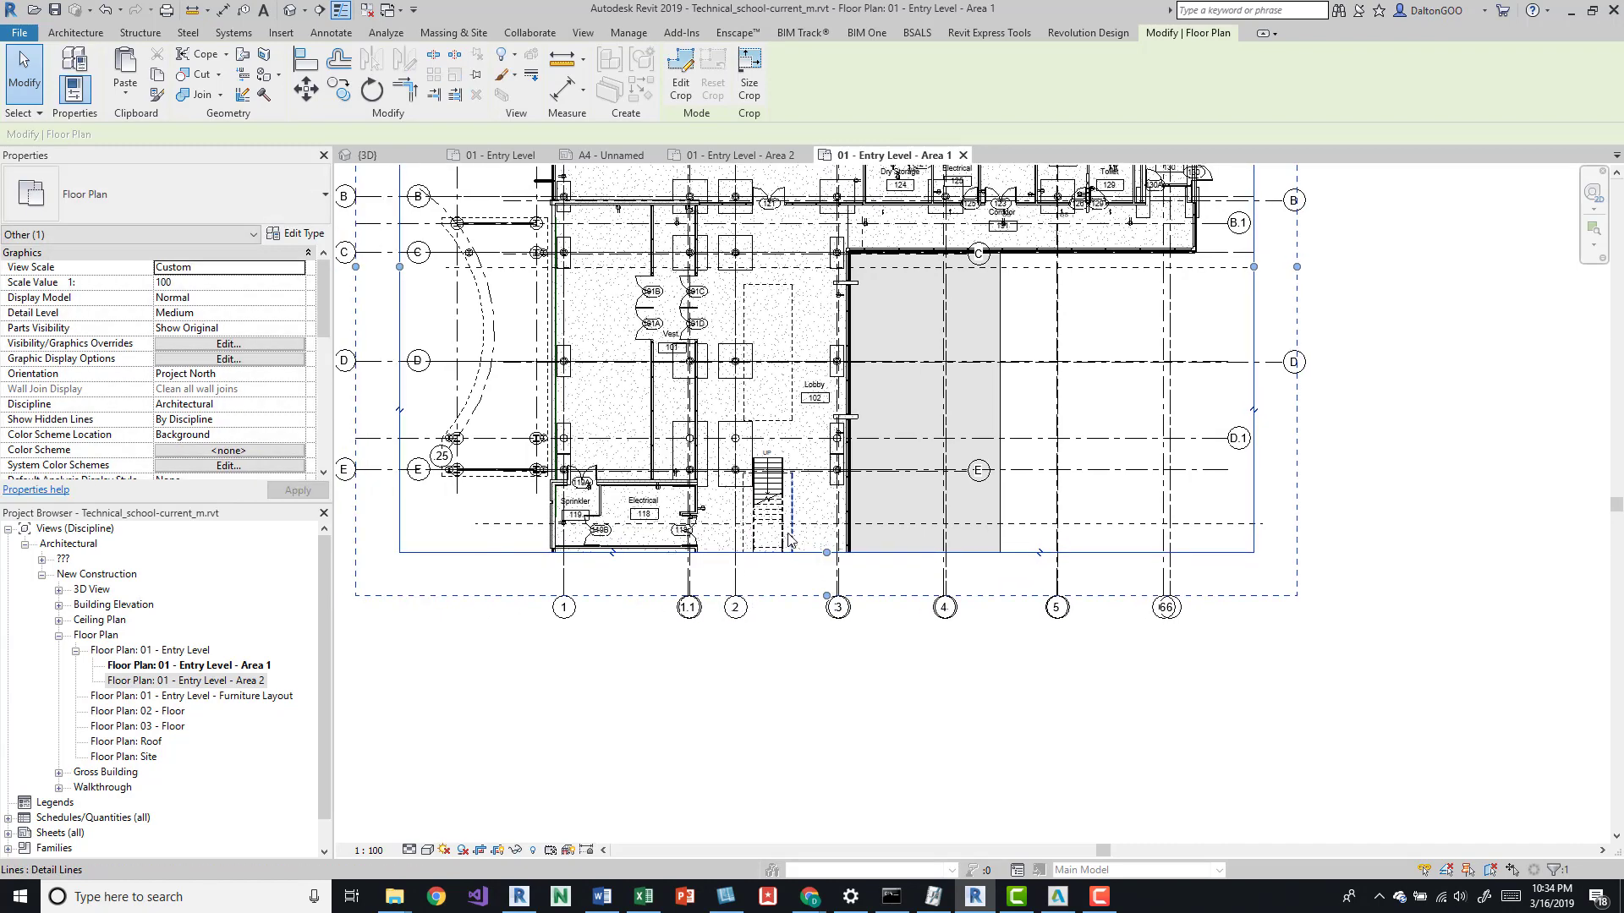
scroll(676, 702, down, 3)
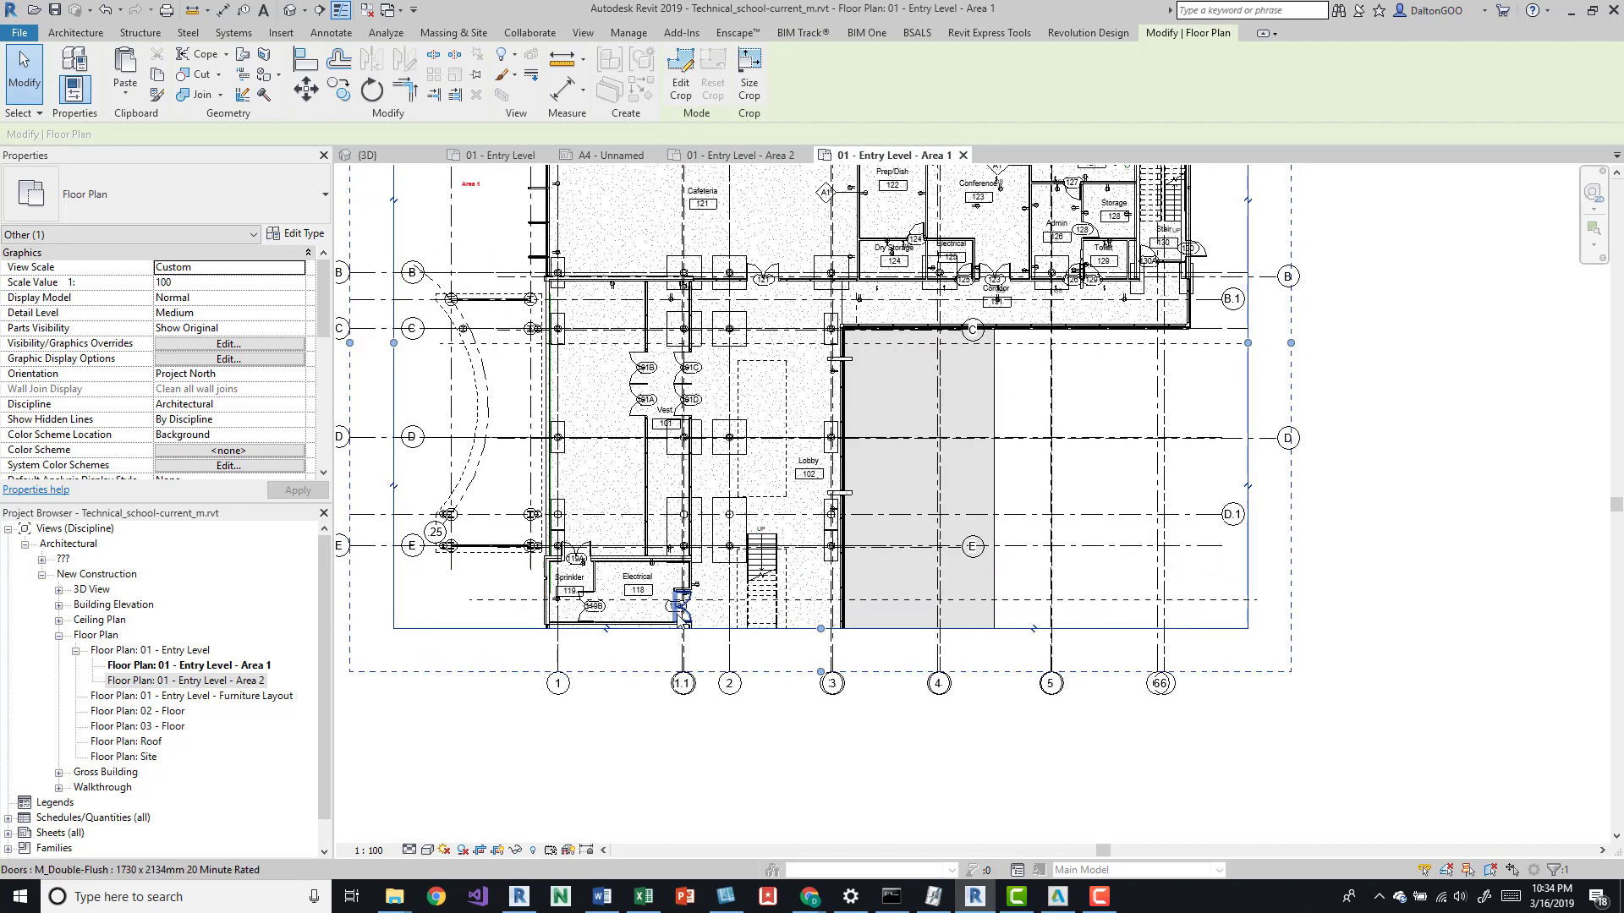
middle_drag(516, 647, 561, 645)
double_click(235, 682)
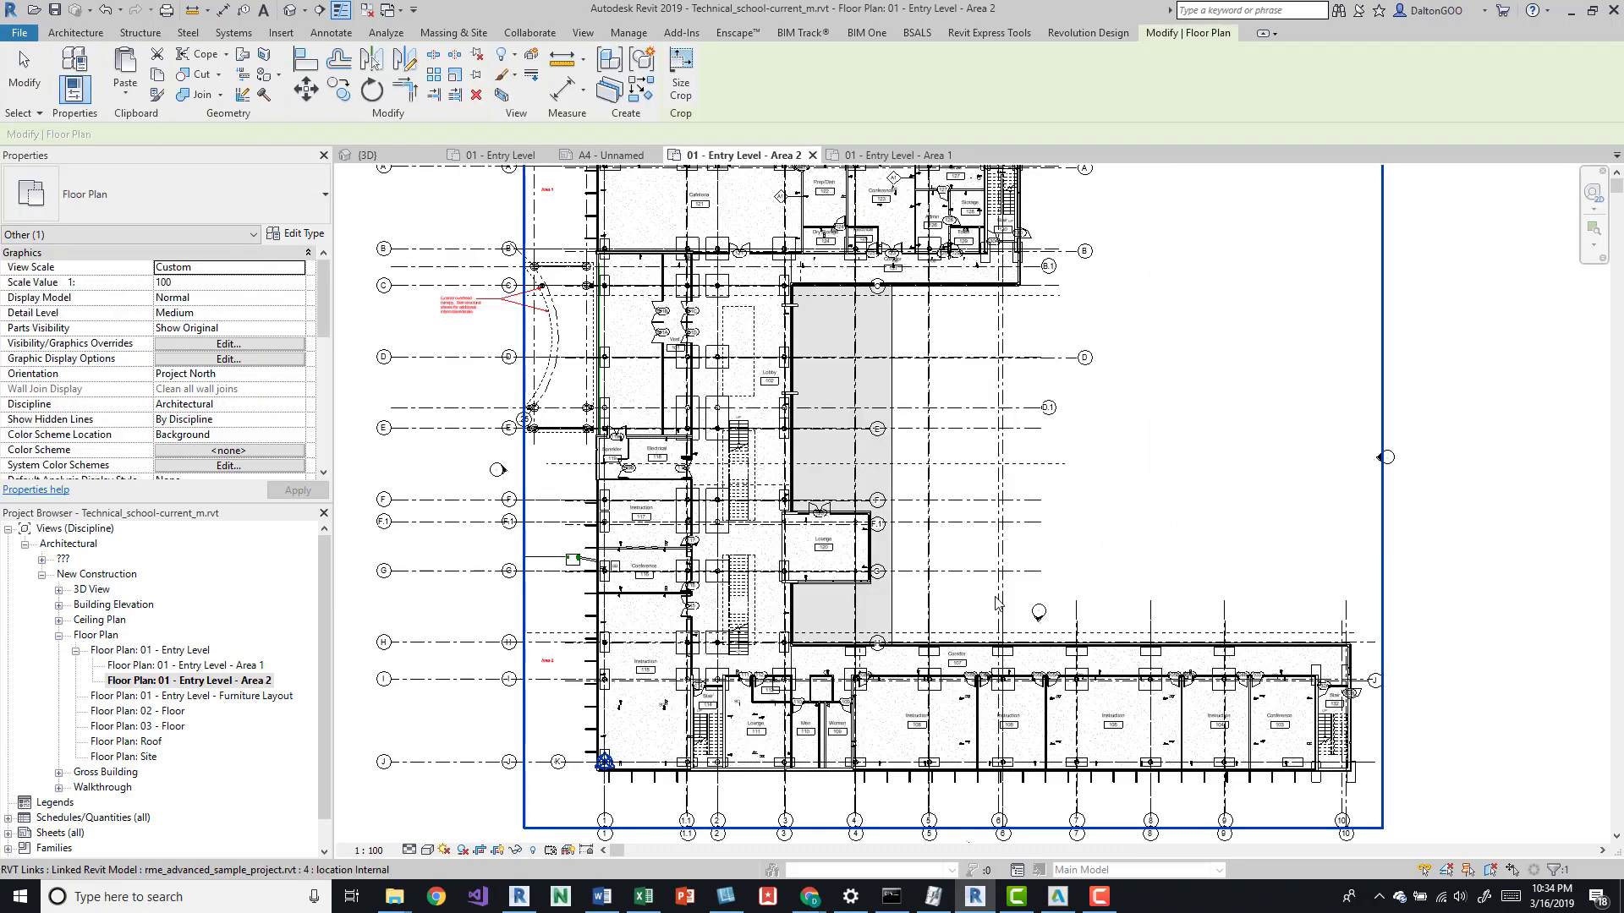
scroll(900, 351, down, 3)
click(1008, 181)
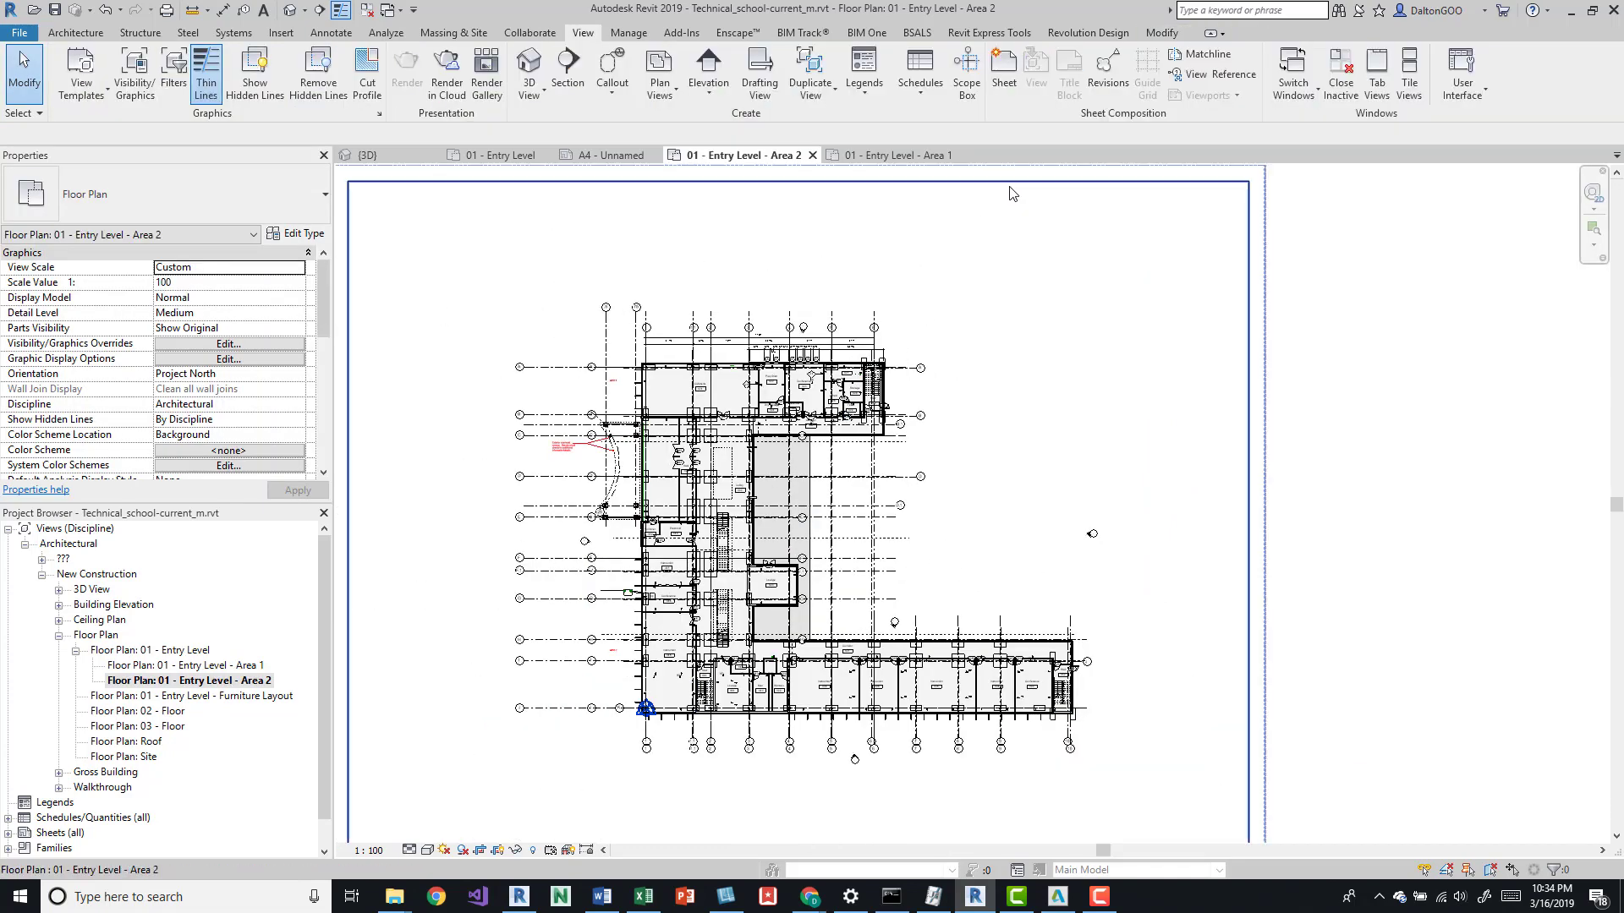
drag(763, 181, 822, 530)
Pull the right, lower and left crop boundaries of the Area 2 view in around the southern part of the plan.
middle_drag(1270, 722, 1321, 635)
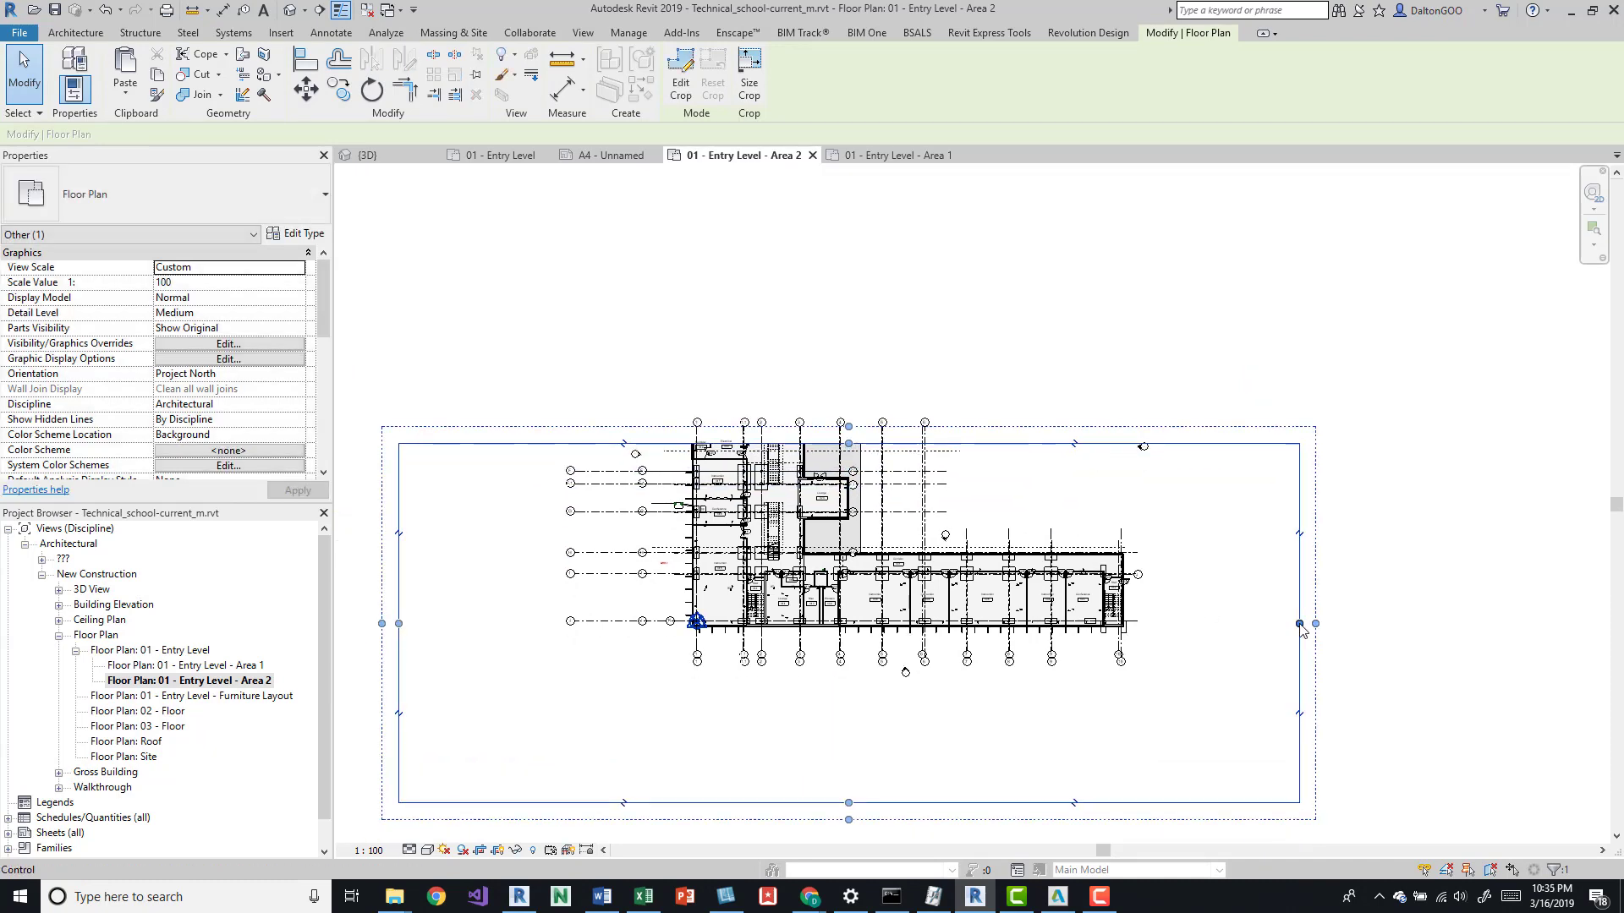
drag(1300, 624, 1092, 668)
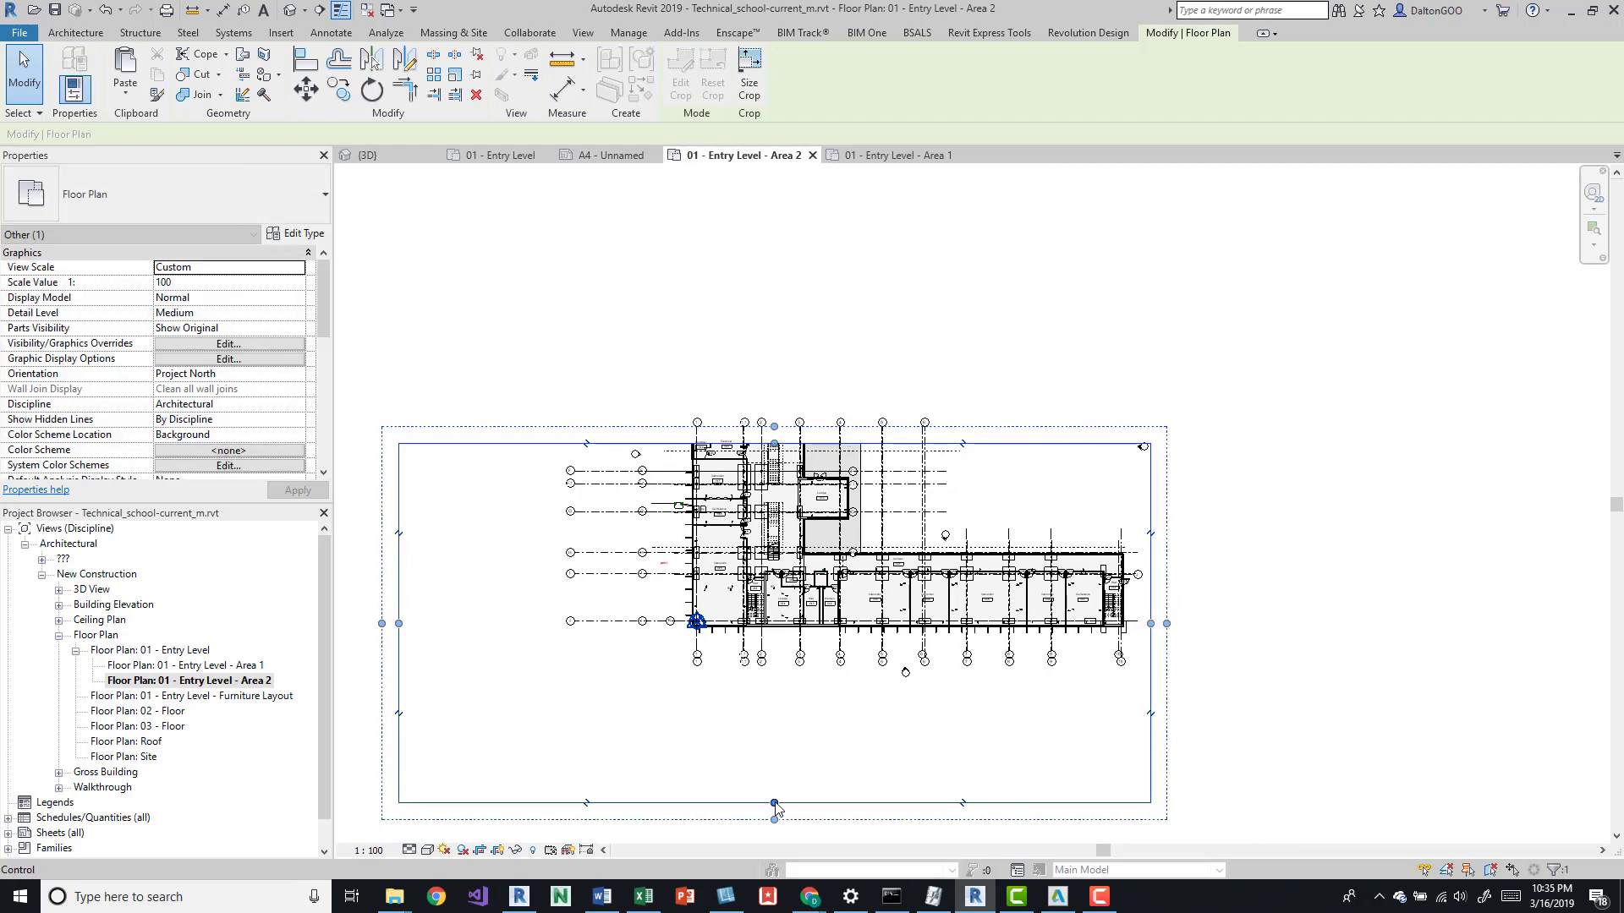
drag(774, 803, 648, 567)
click(834, 363)
Check the cropped Area 2 plan around the matchline and open the parent view 01 - Entry Level.
scroll(779, 462, up, 4)
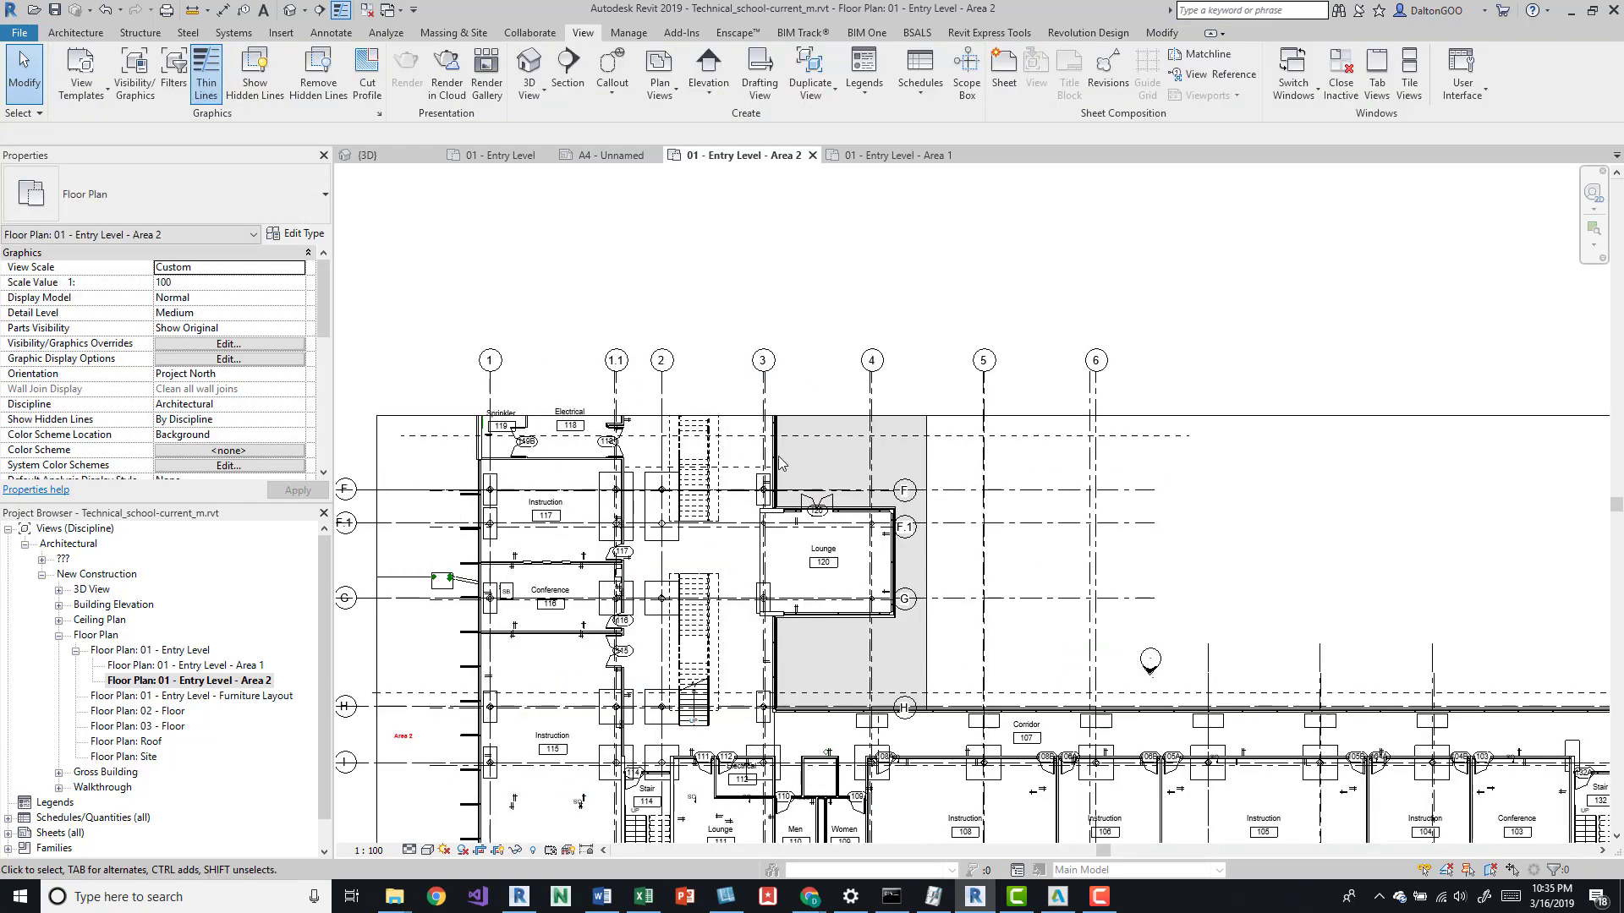
middle_drag(612, 445, 641, 344)
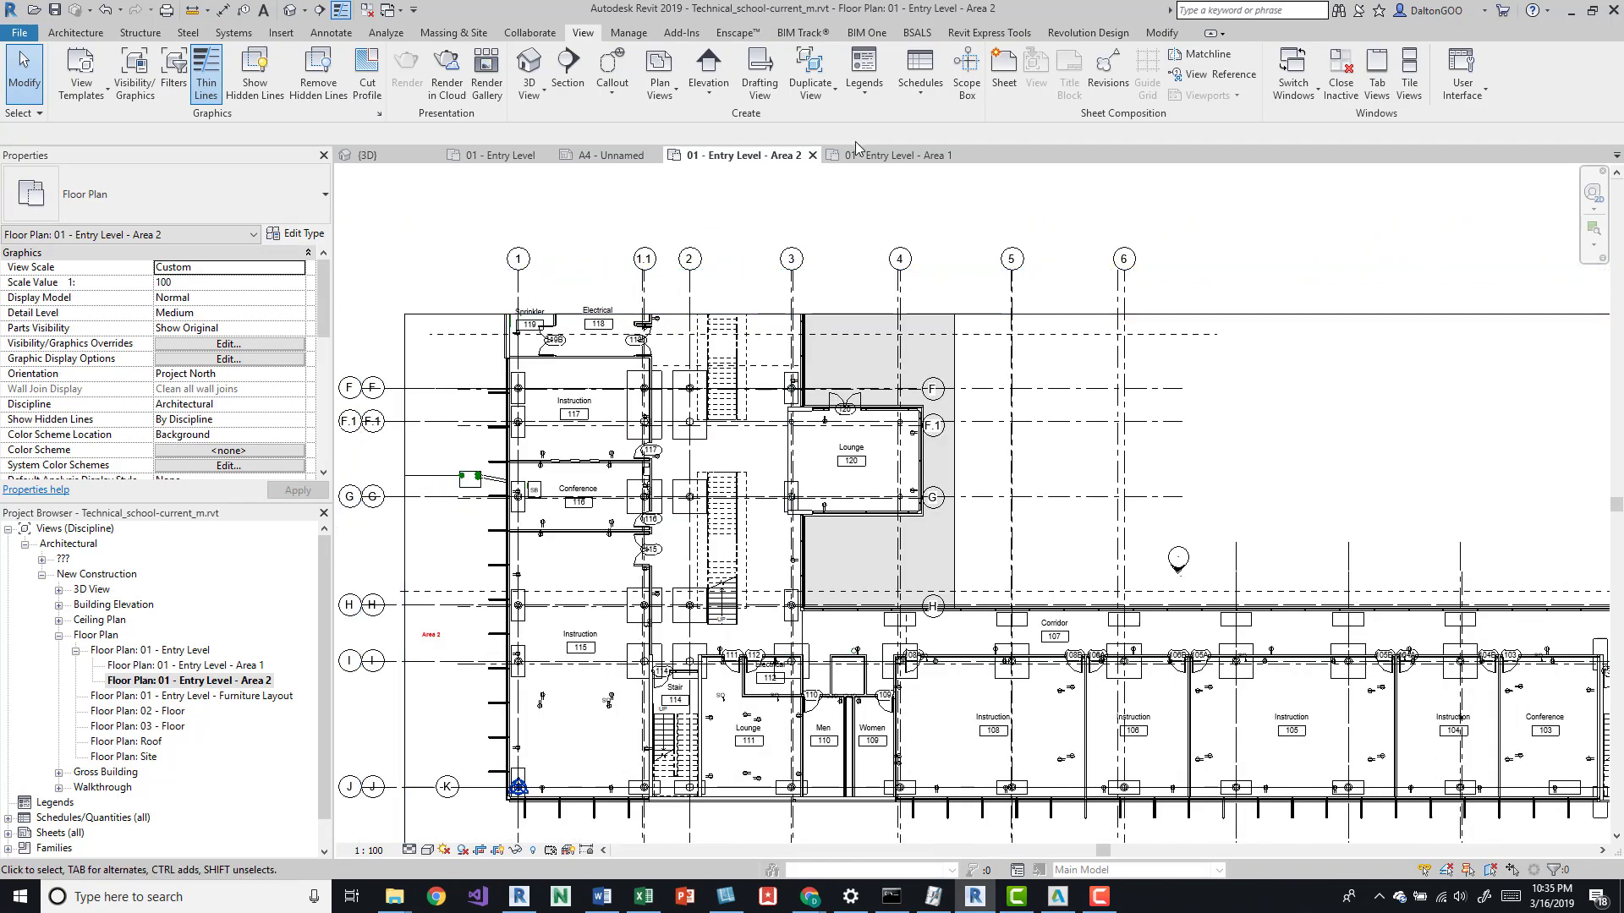
middle_drag(898, 229, 885, 278)
key(z)
key(f)
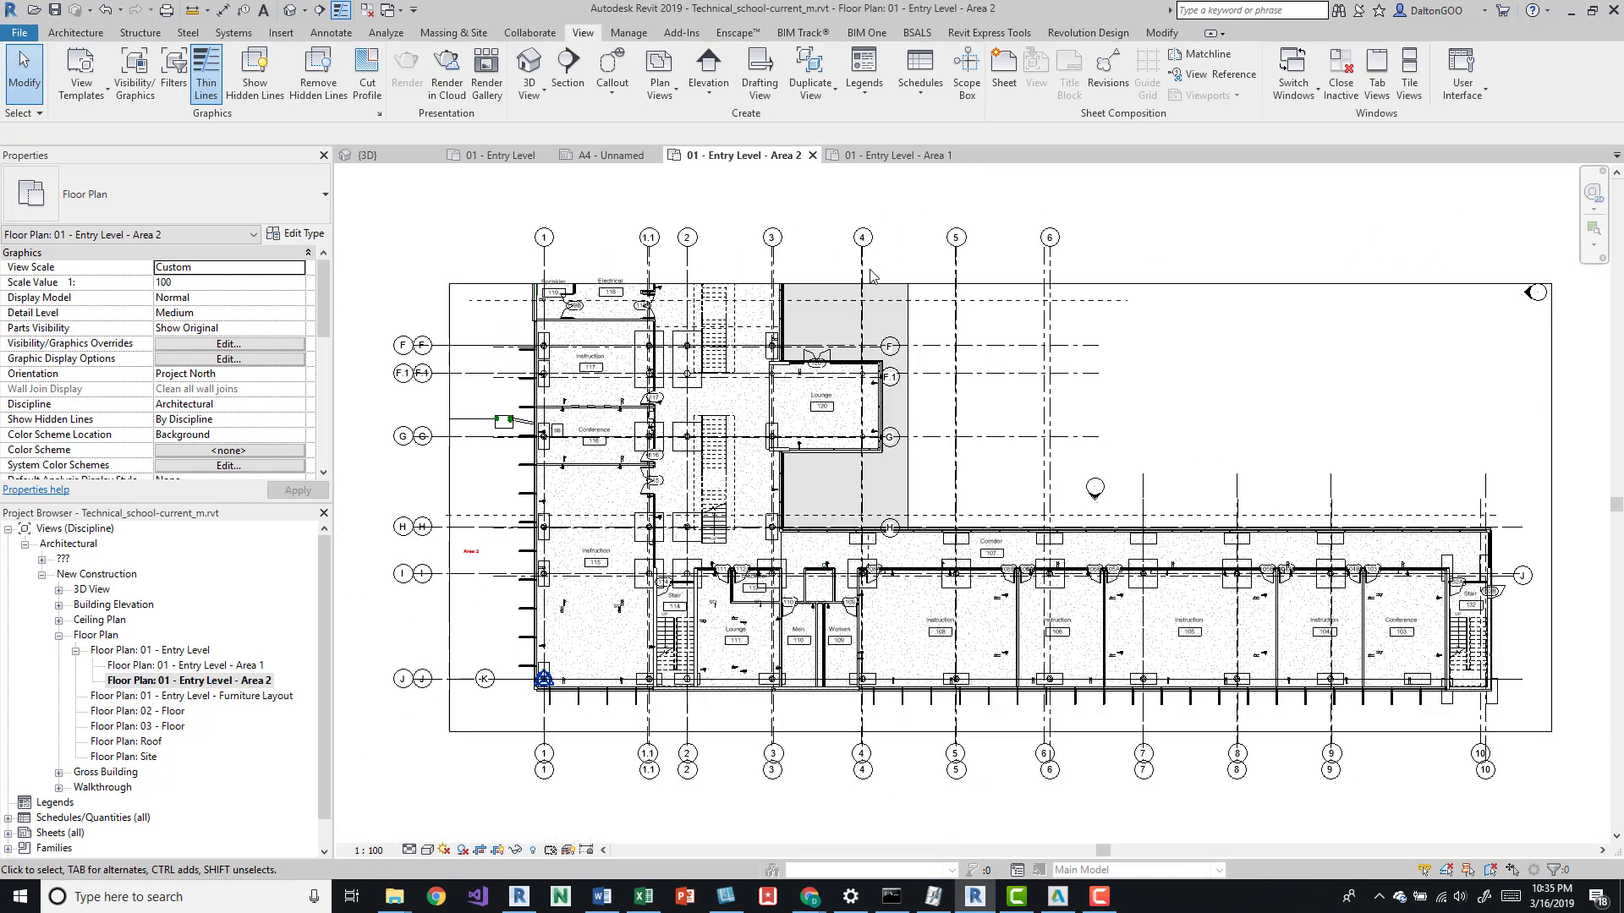
double_click(174, 651)
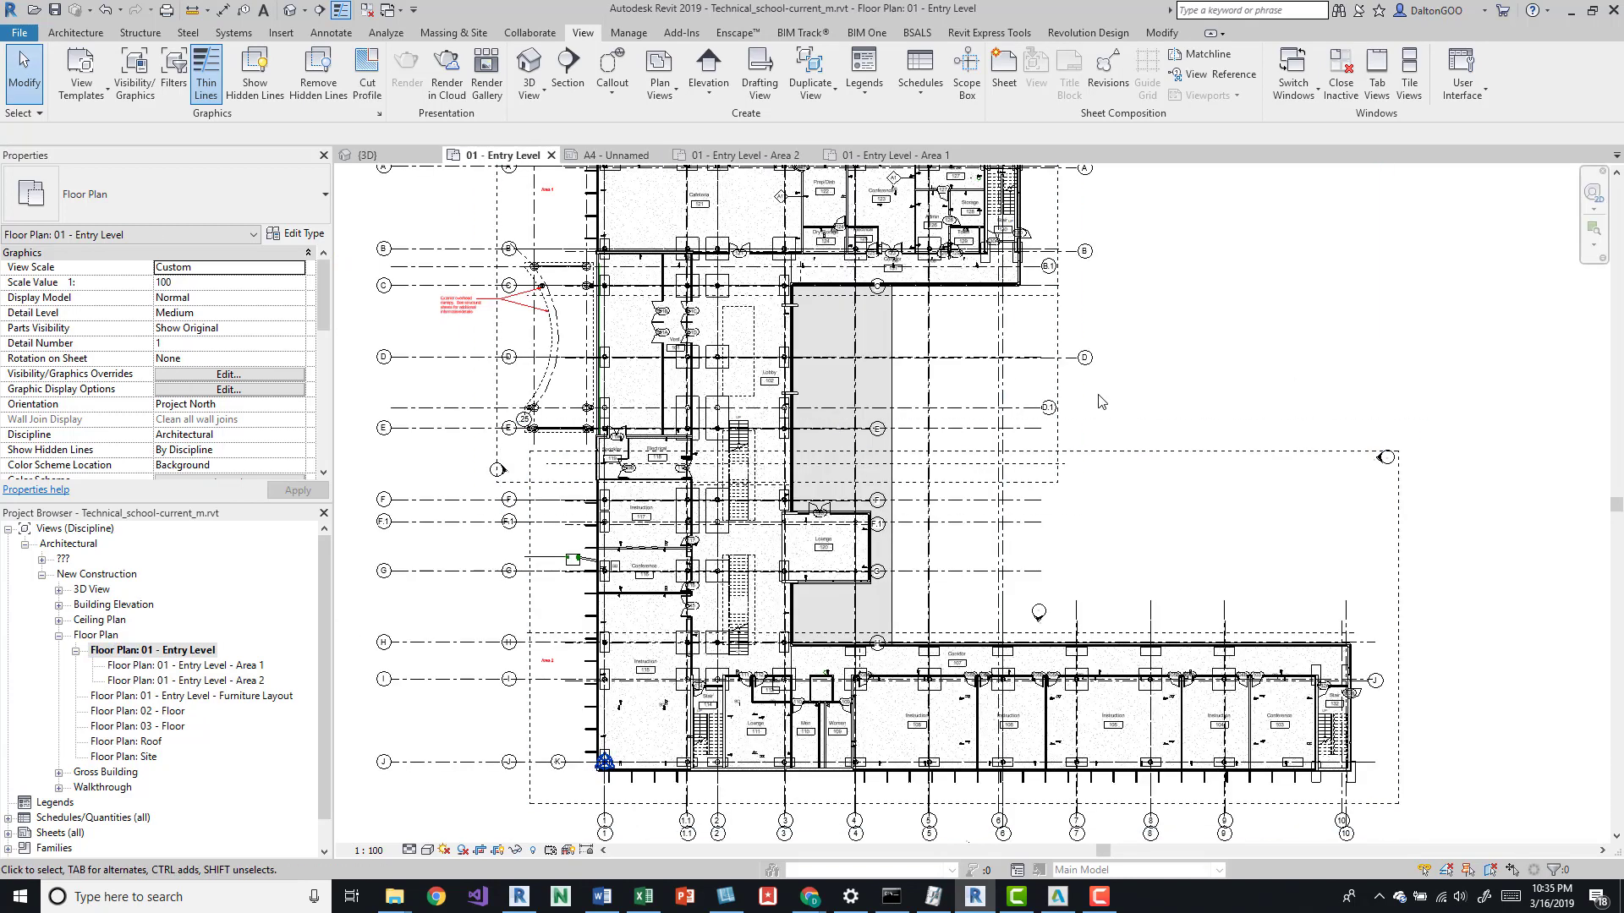
scroll(1101, 401, down, 2)
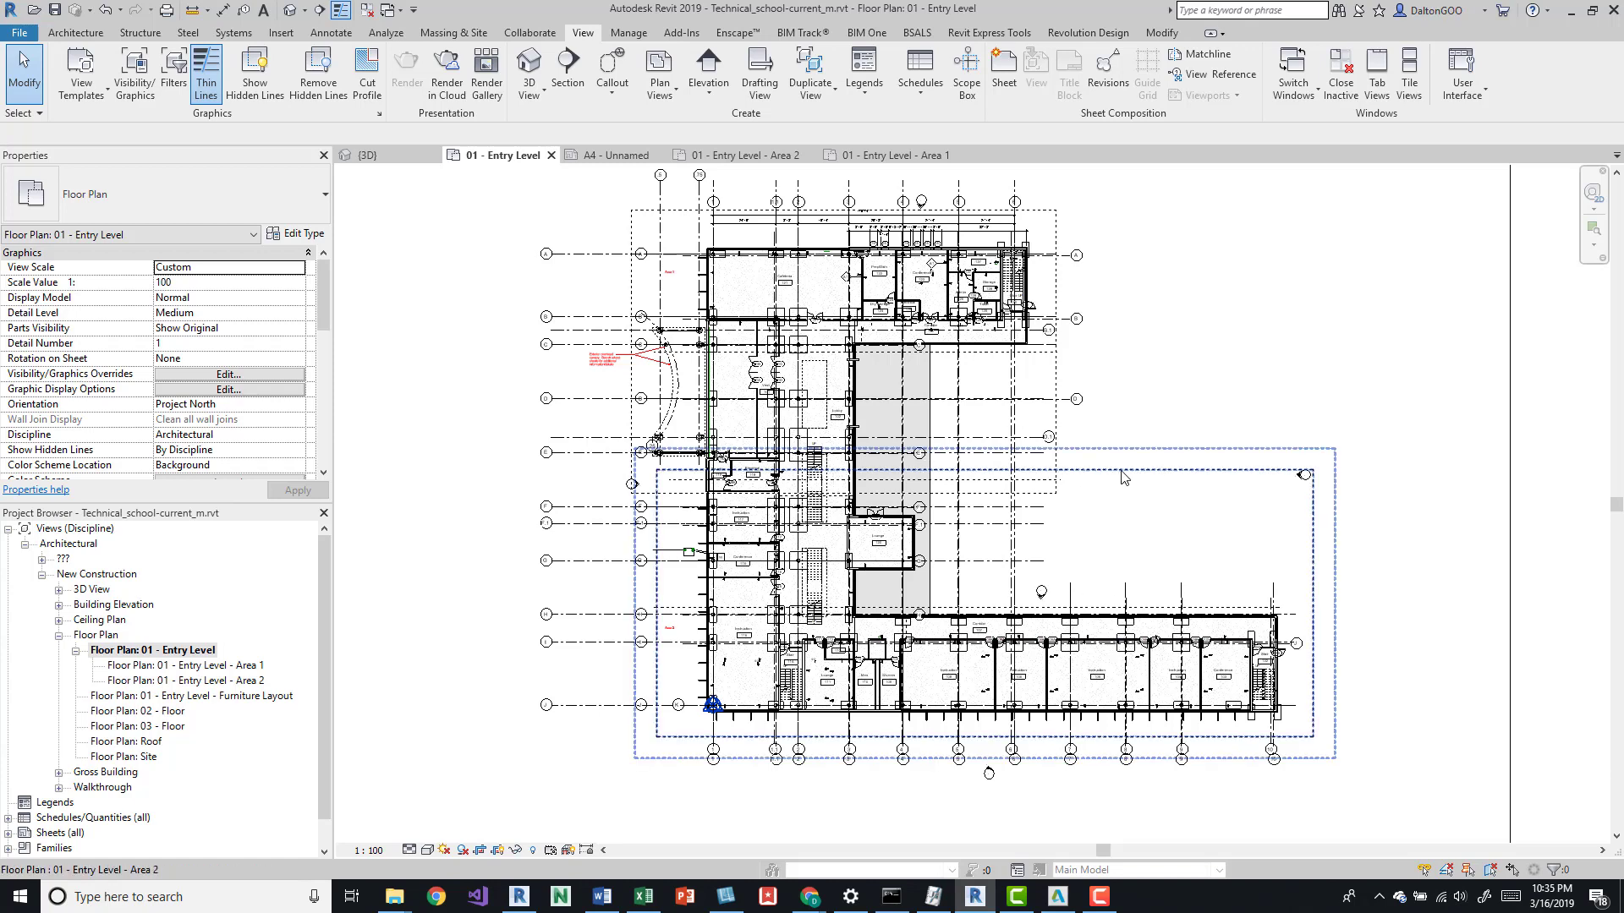
middle_drag(972, 441, 939, 463)
scroll(566, 514, up, 4)
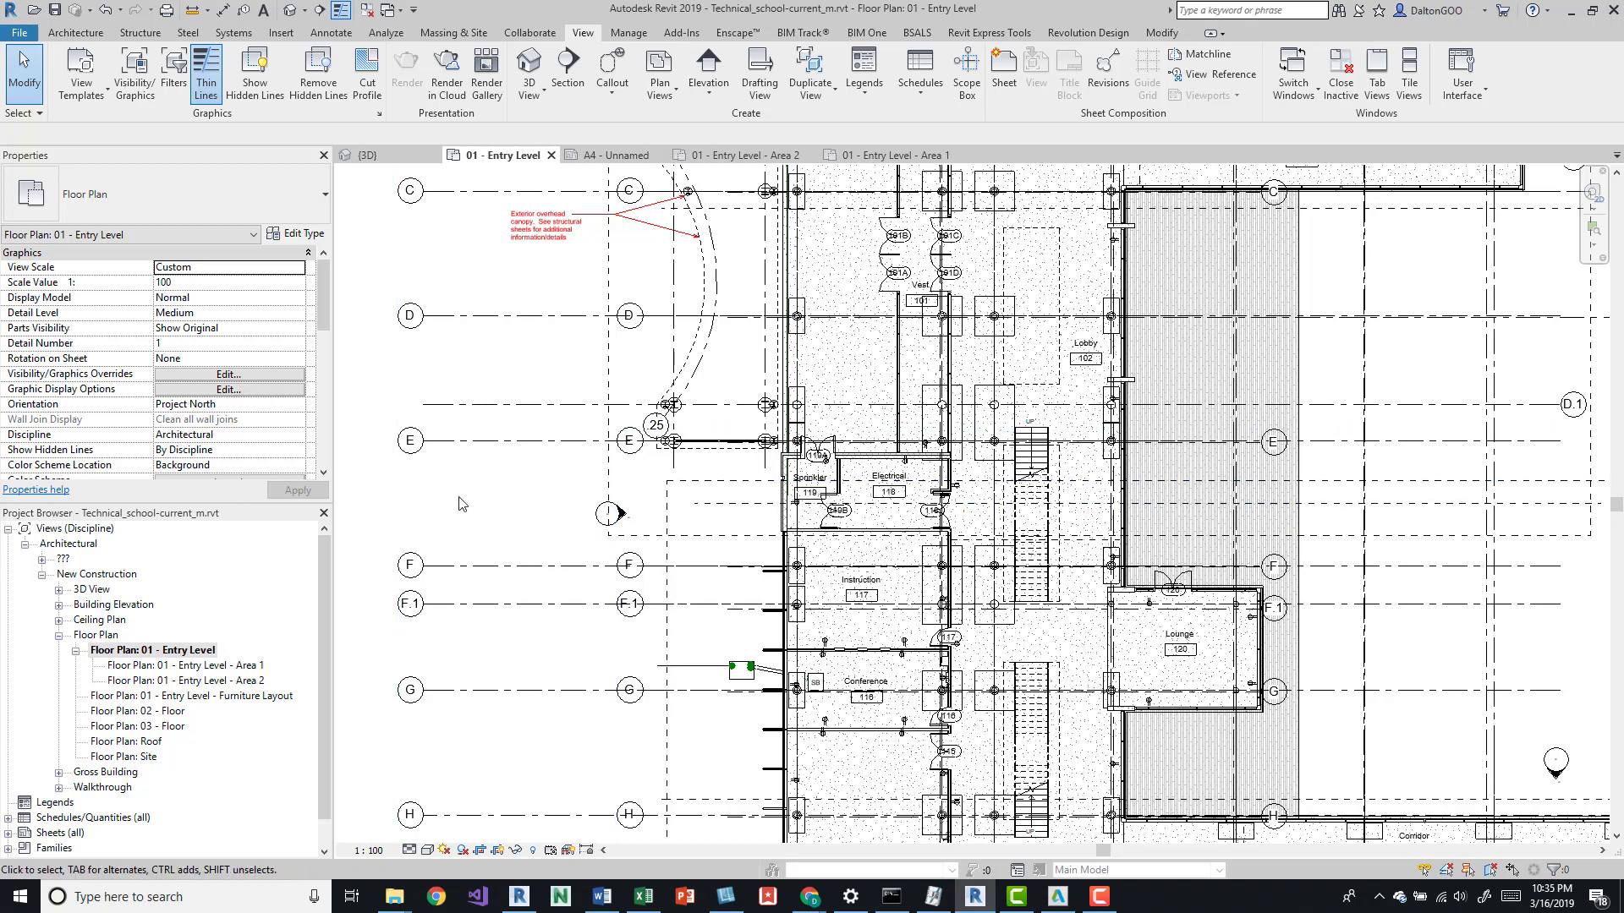
click(1193, 58)
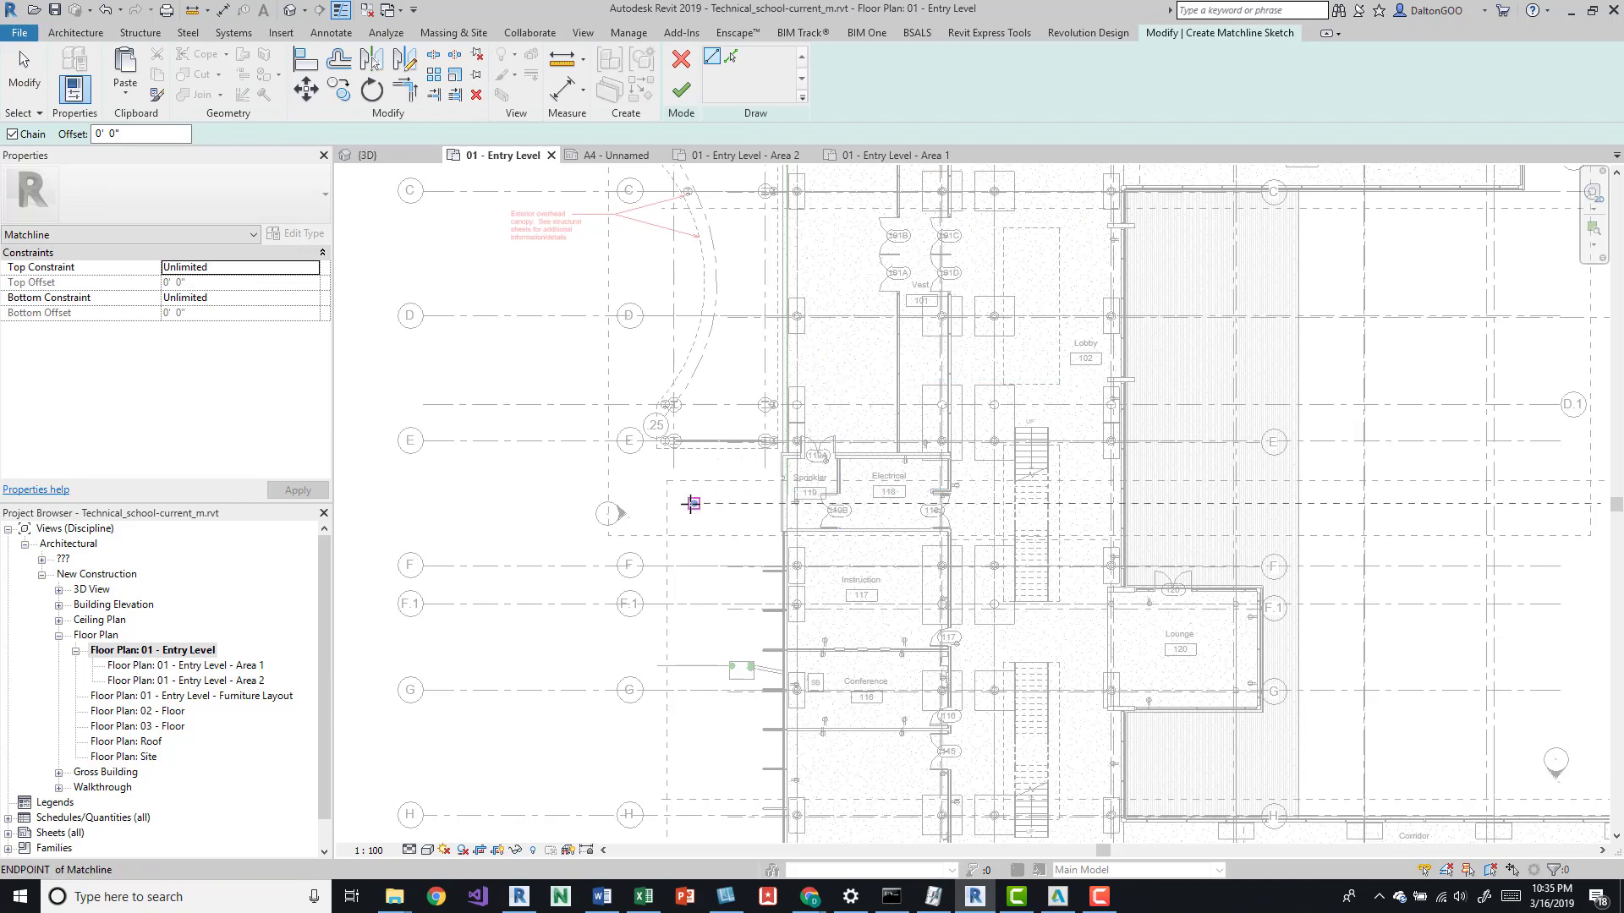
scroll(689, 504, up, 2)
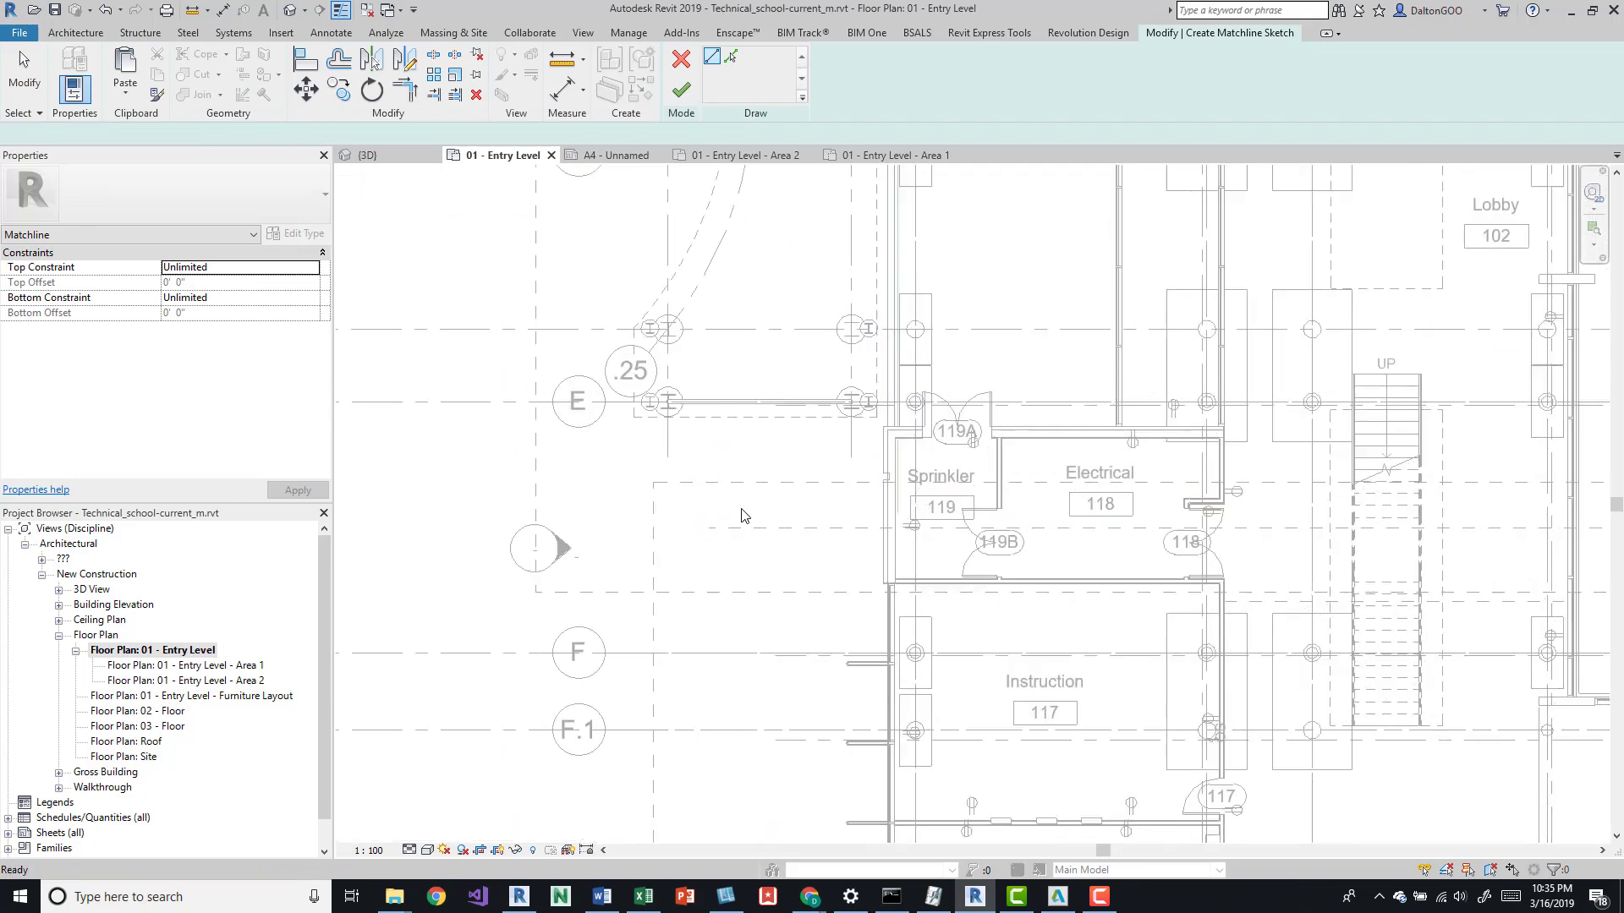
scroll(744, 514, up, 1)
key(Escape)
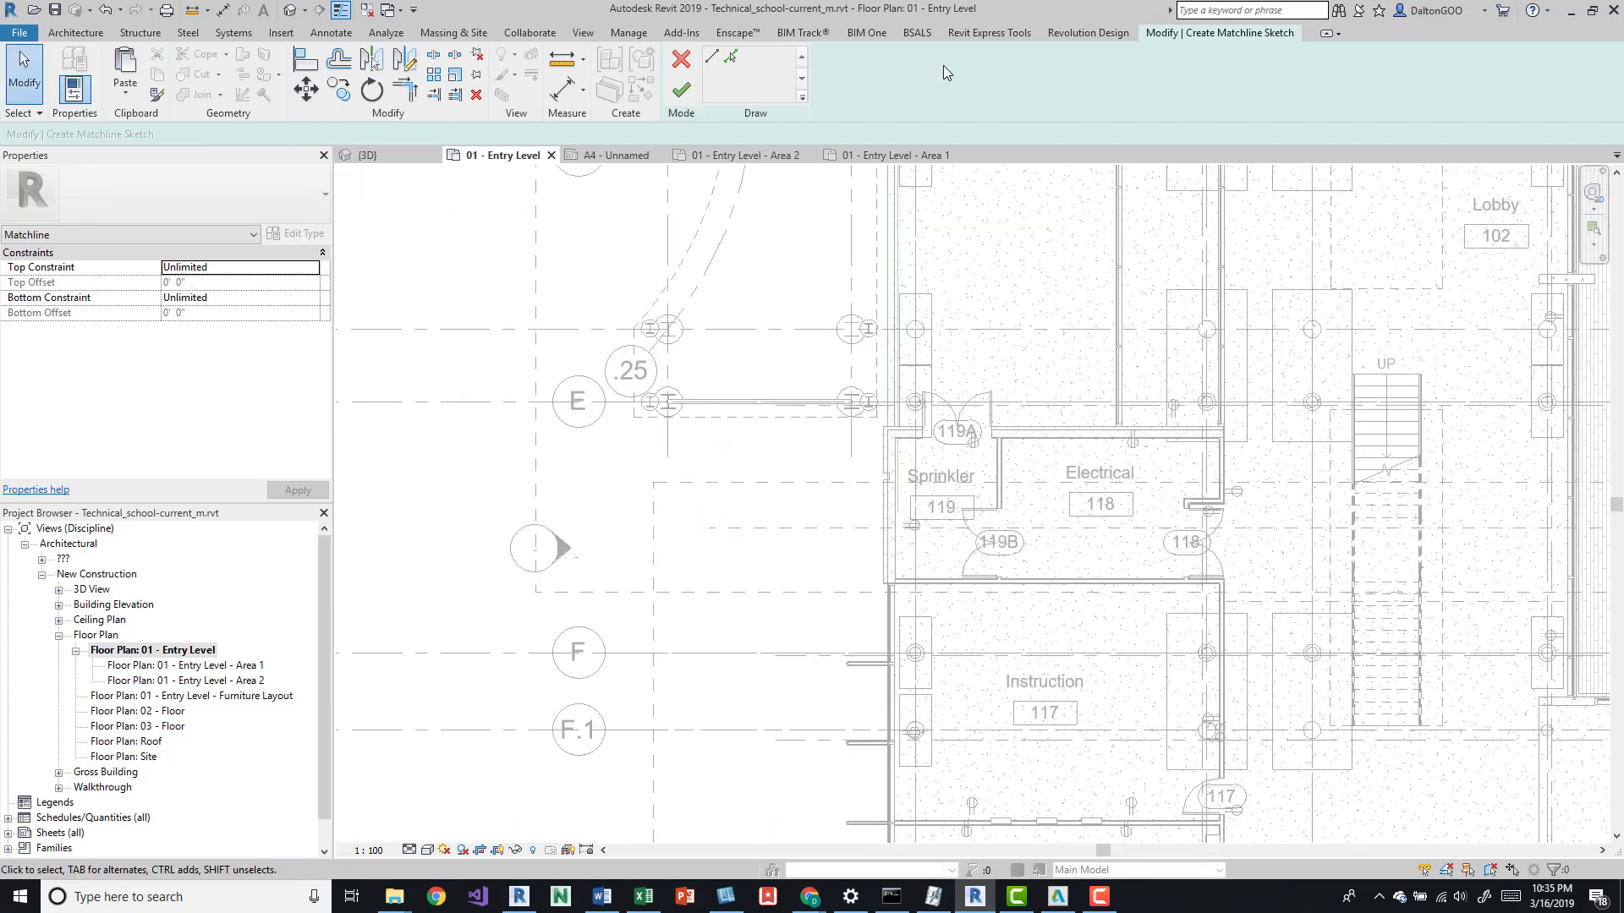
click(681, 58)
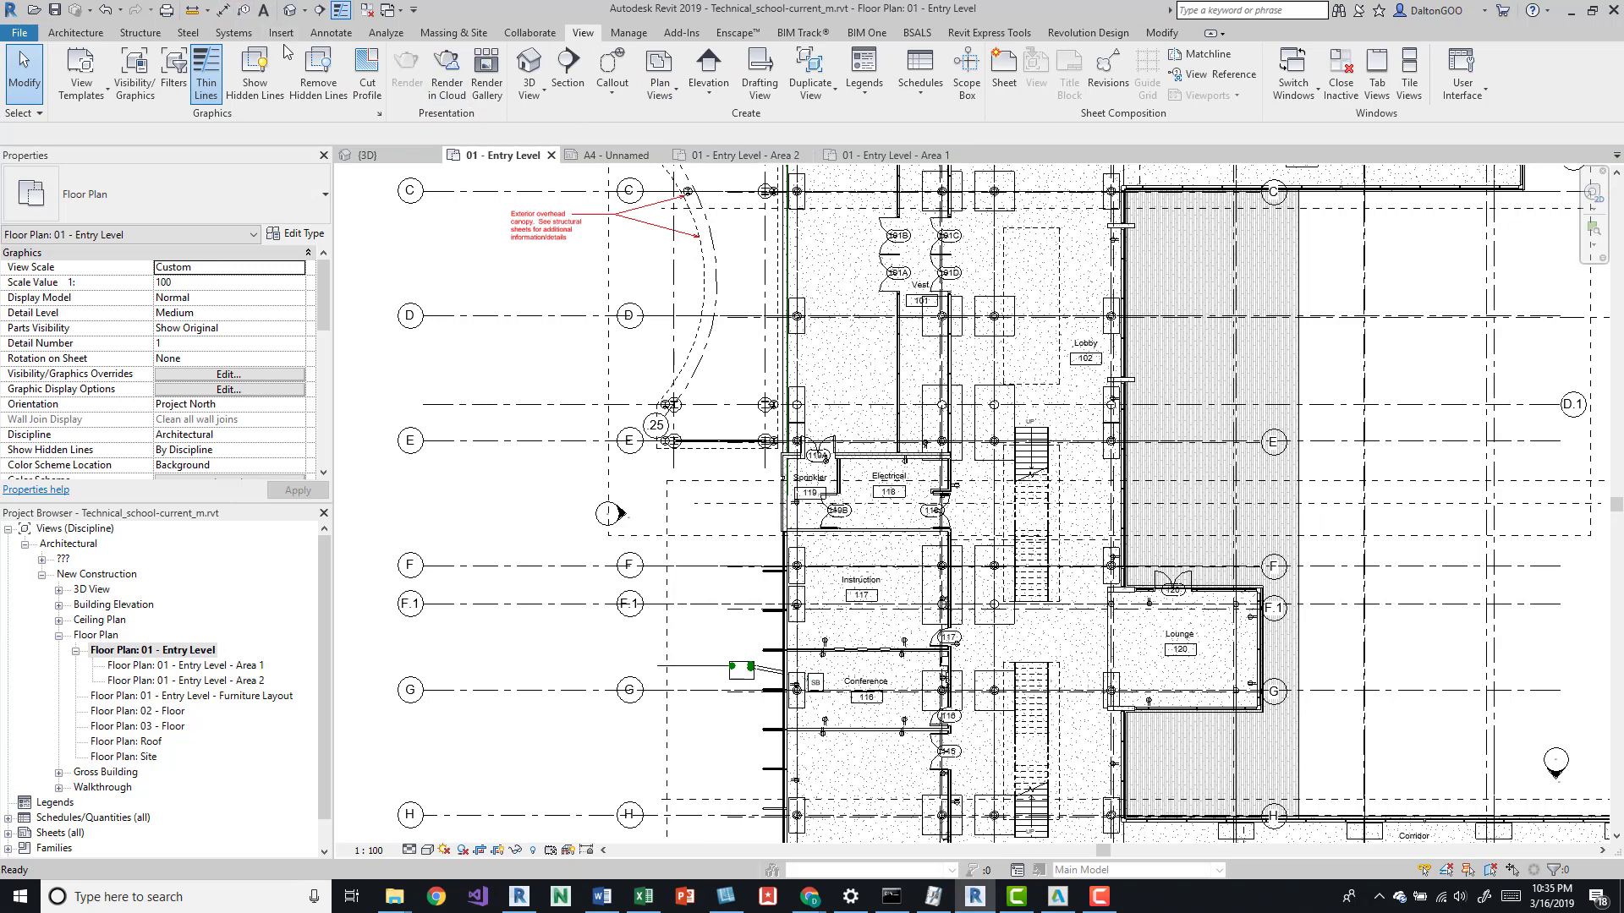
Place a view reference targeting Floor Plan: 01 - Entry Level - Area 1 just above the matchline's west end, outside the Sprinkler room.
scroll(336, 38, down, 1)
click(331, 34)
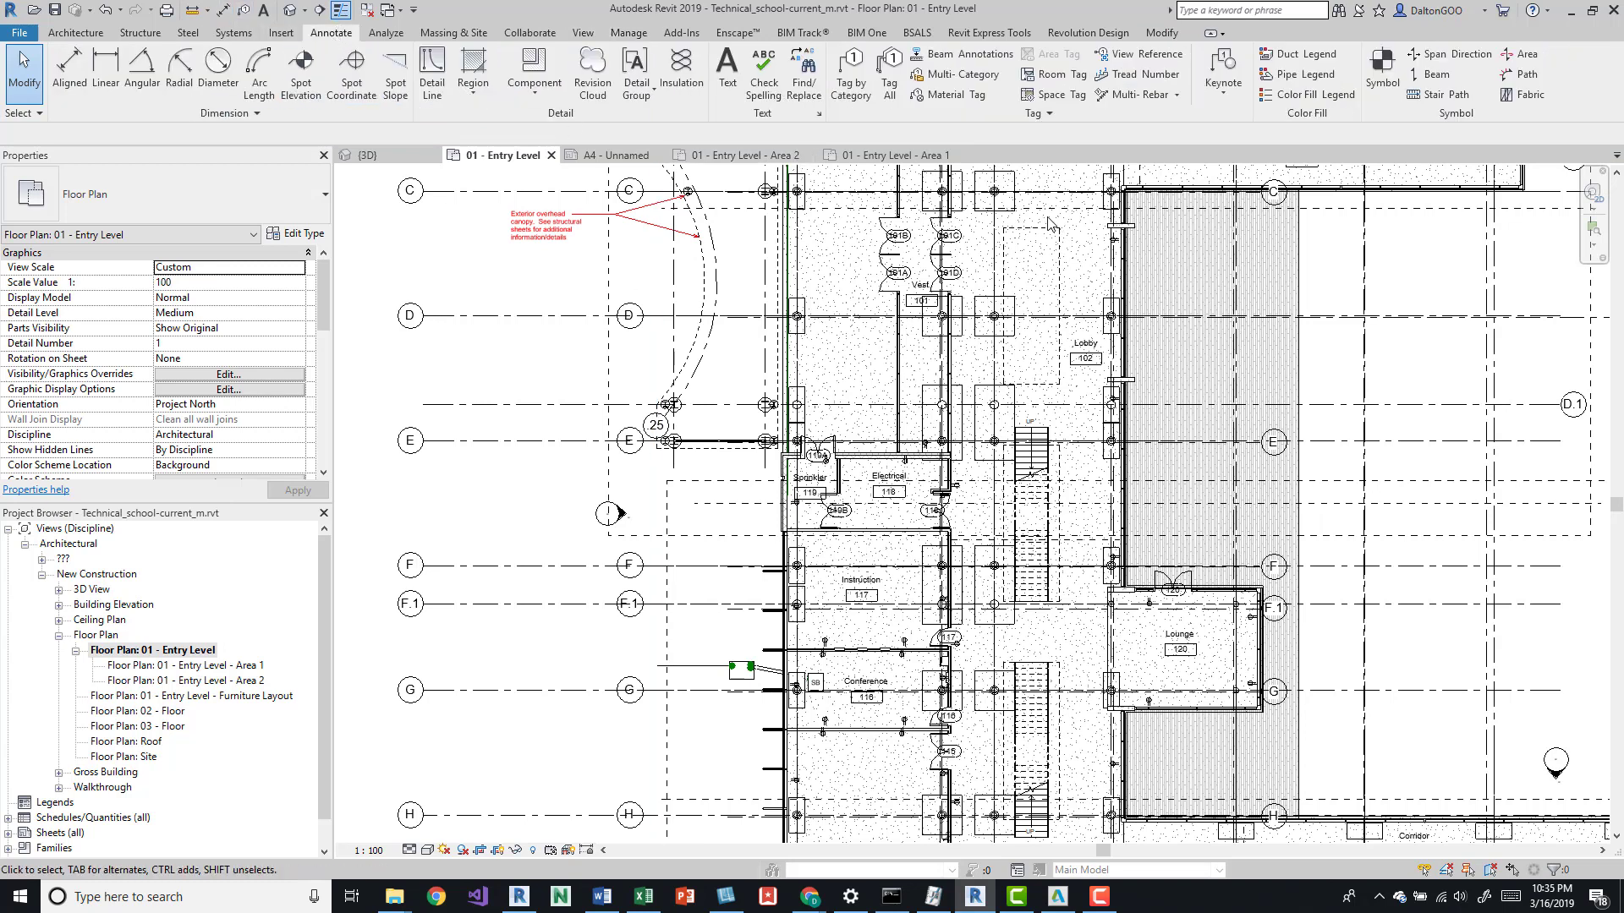
click(1133, 54)
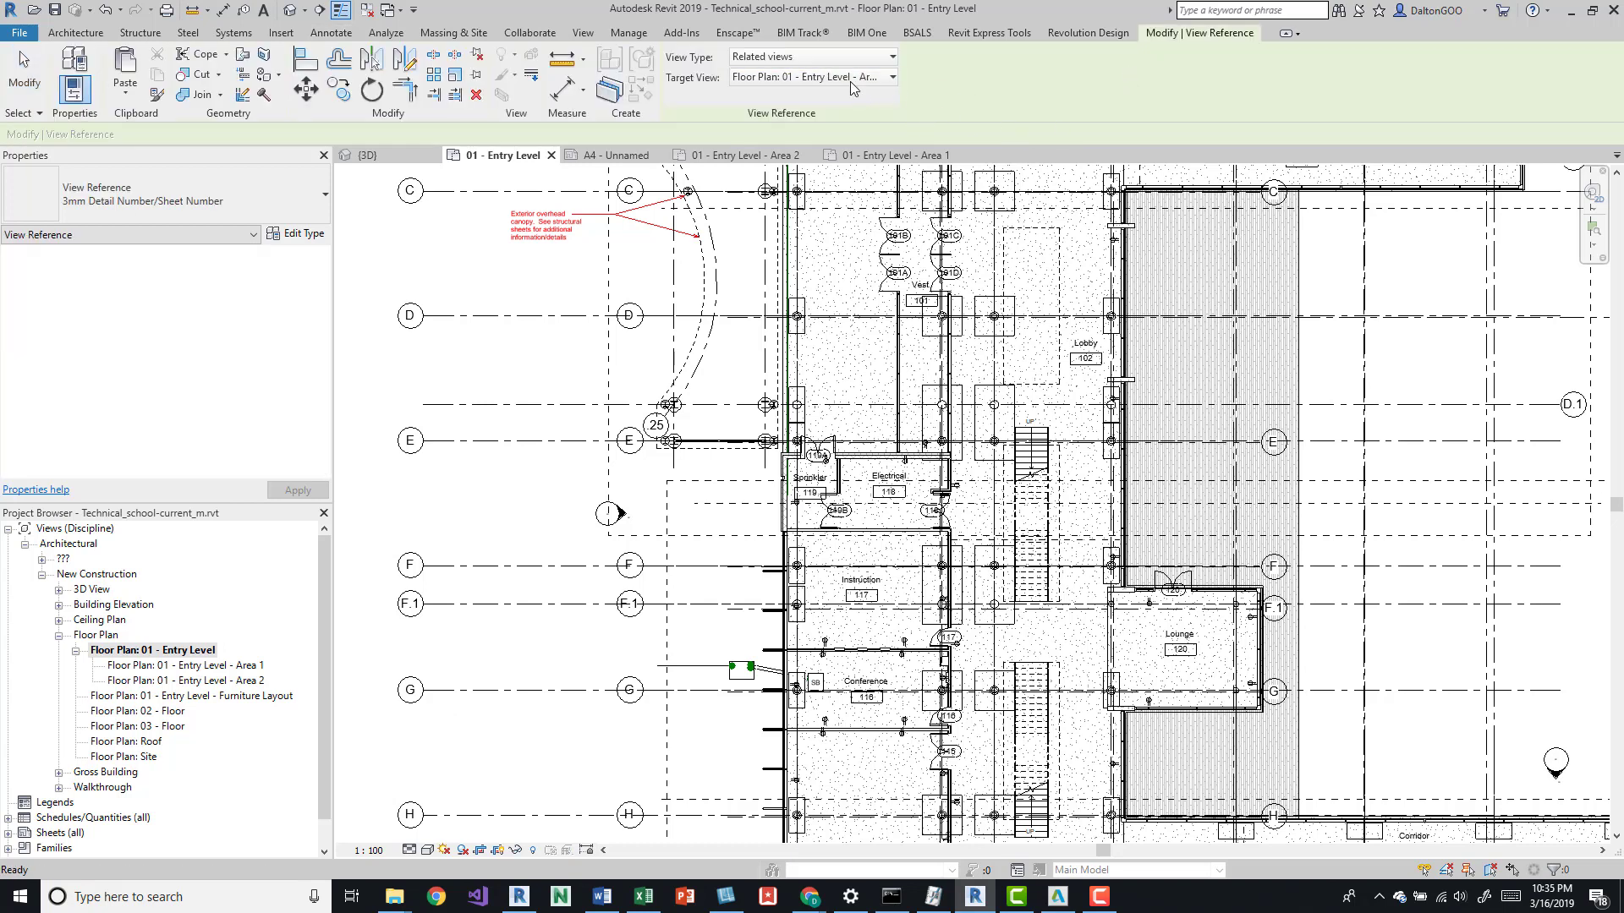
click(817, 82)
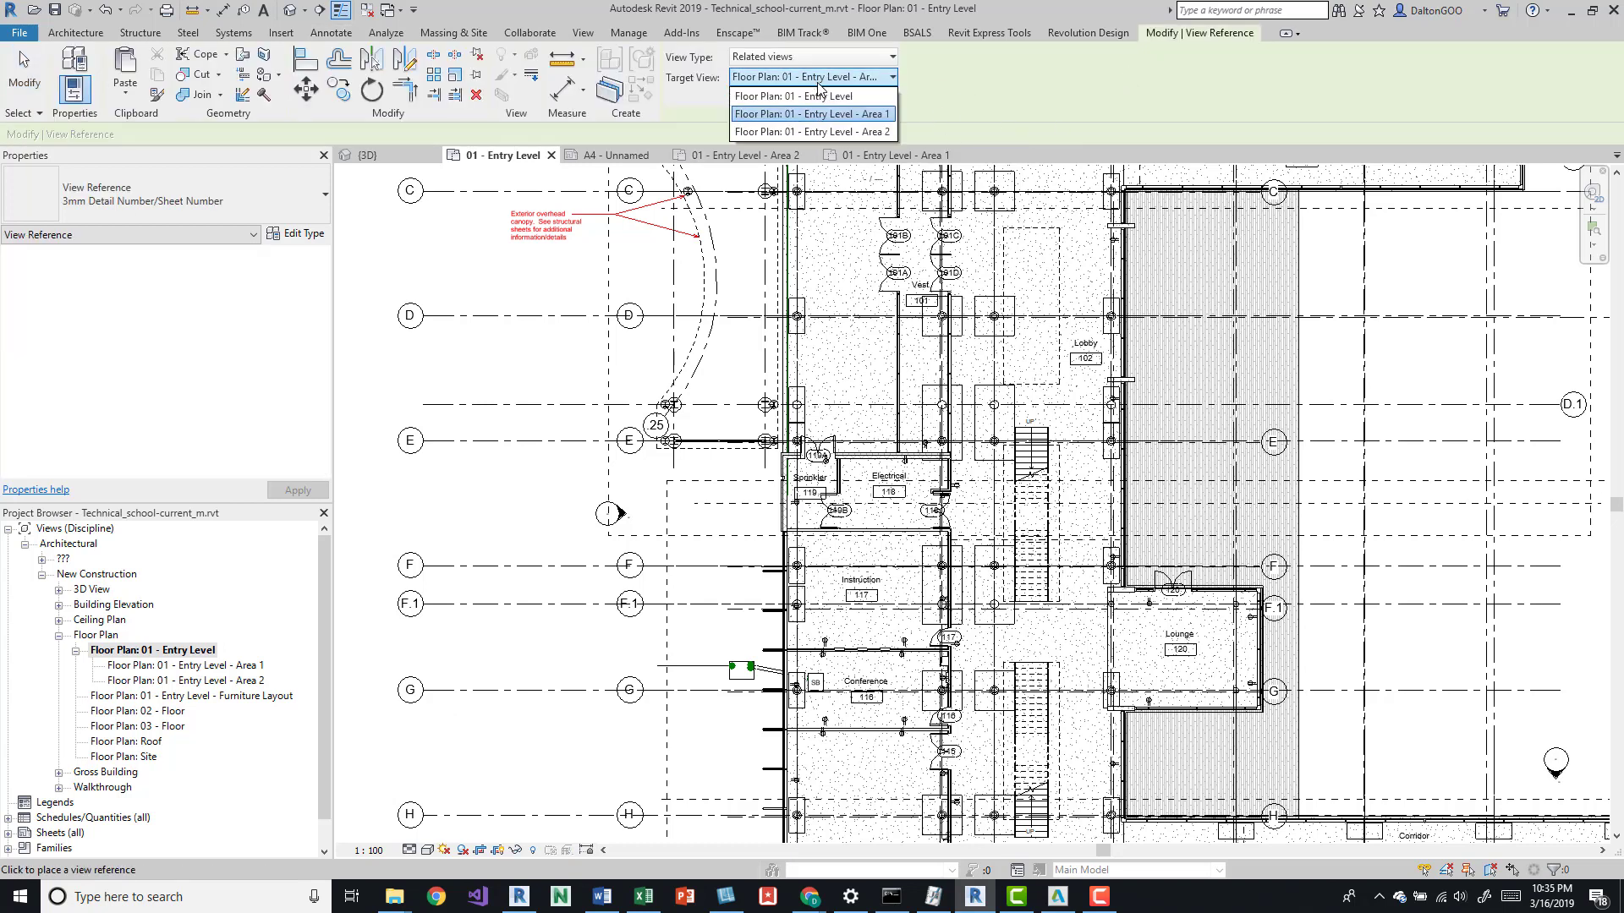
click(842, 124)
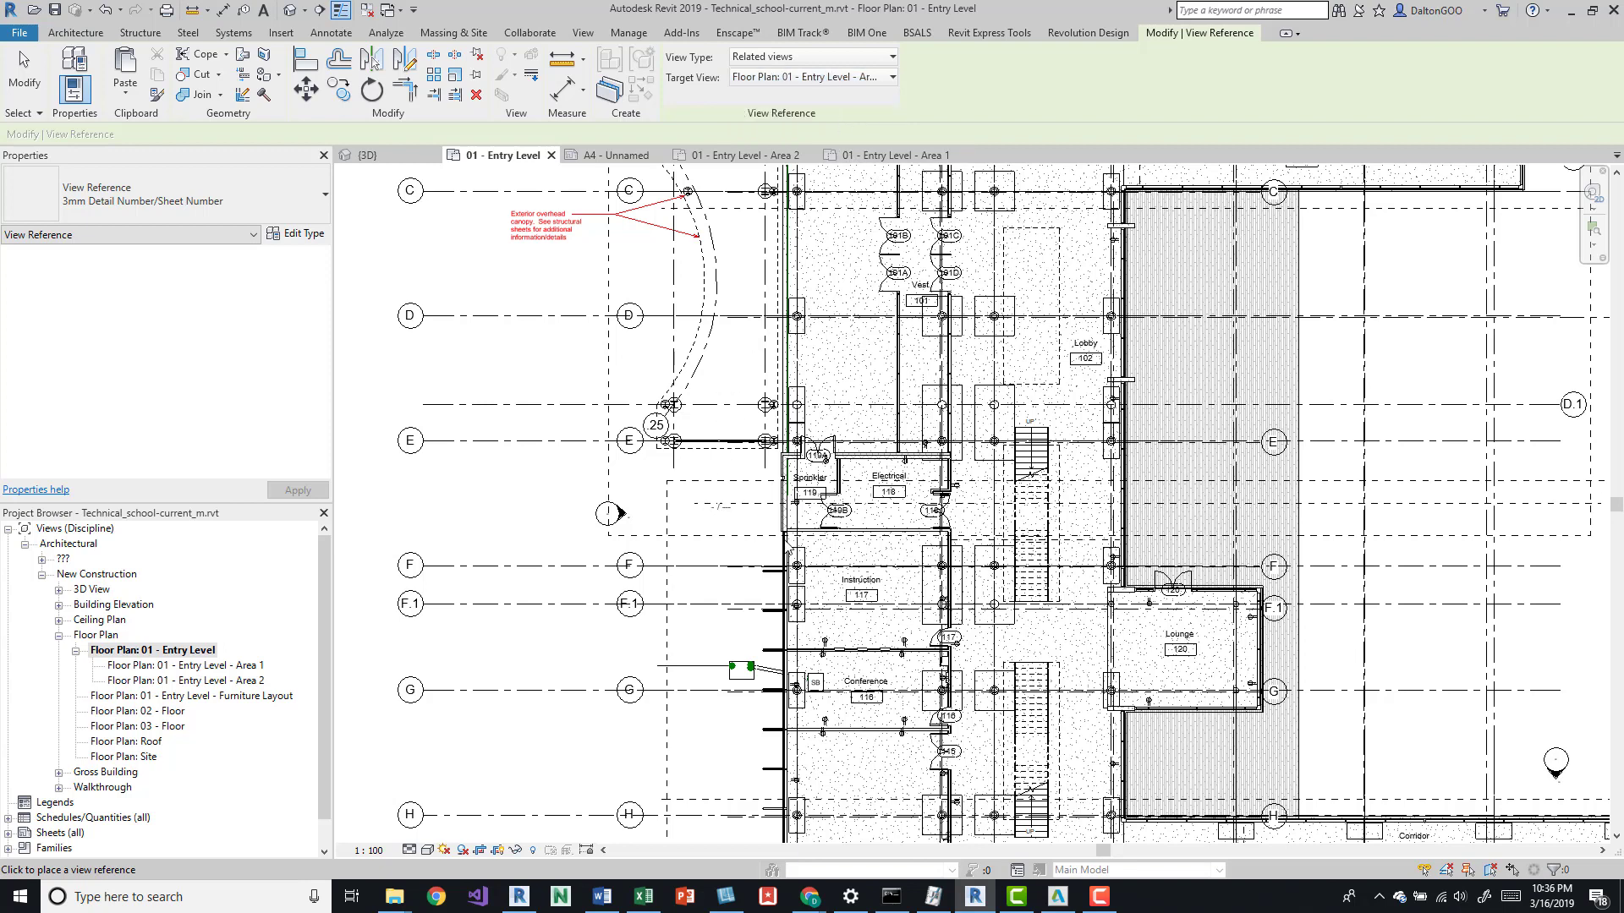
scroll(725, 517, up, 3)
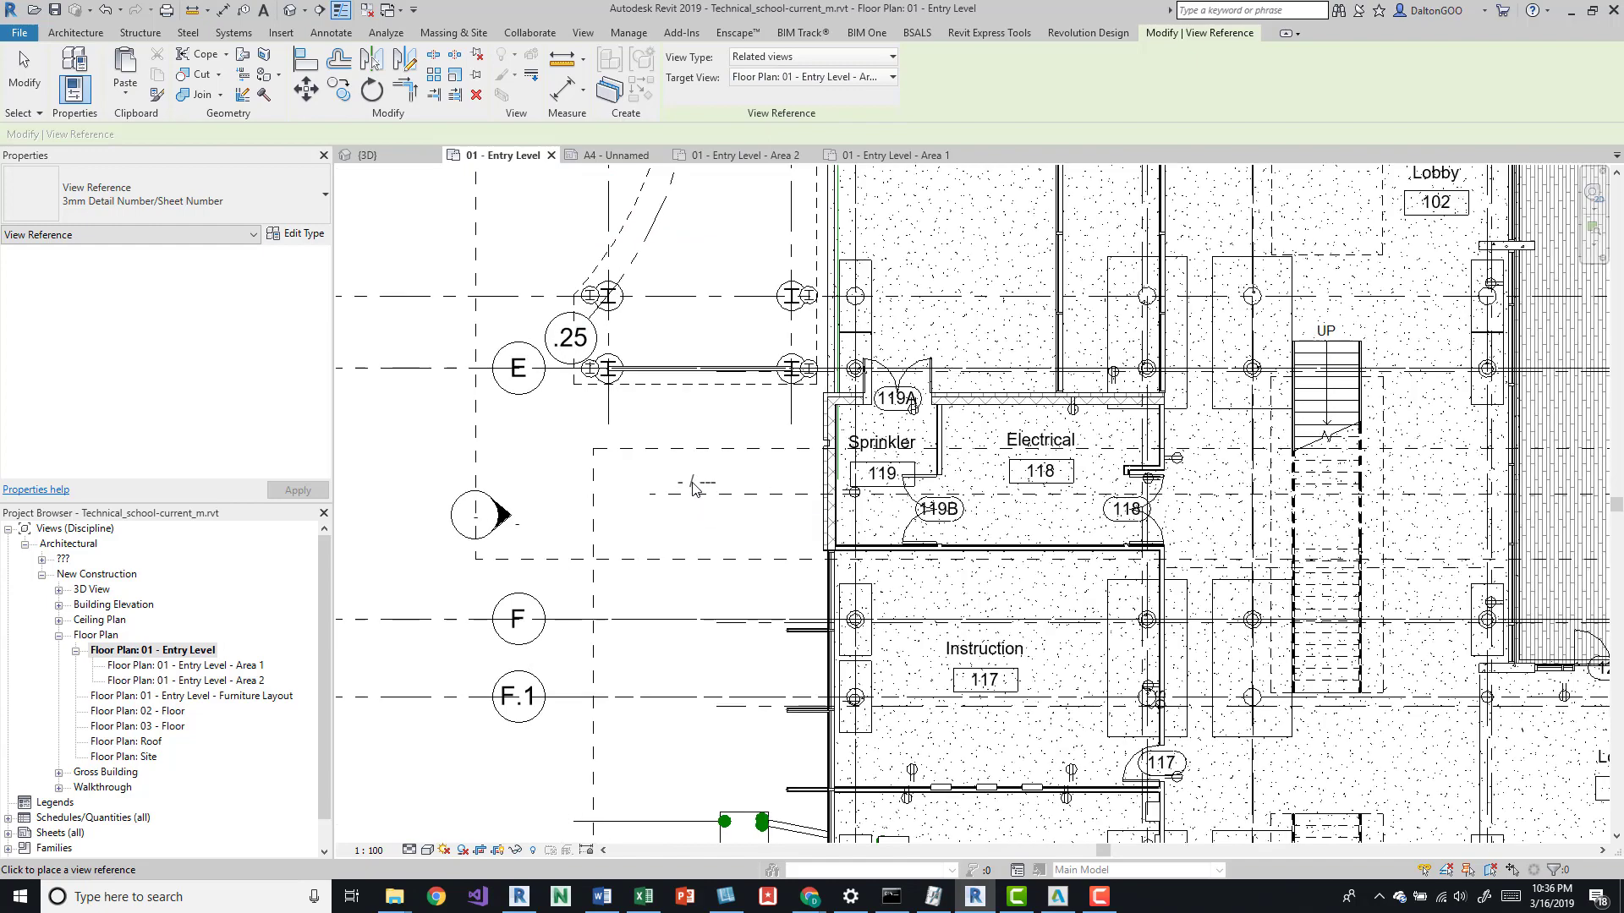
scroll(694, 488, down, 3)
scroll(692, 488, up, 3)
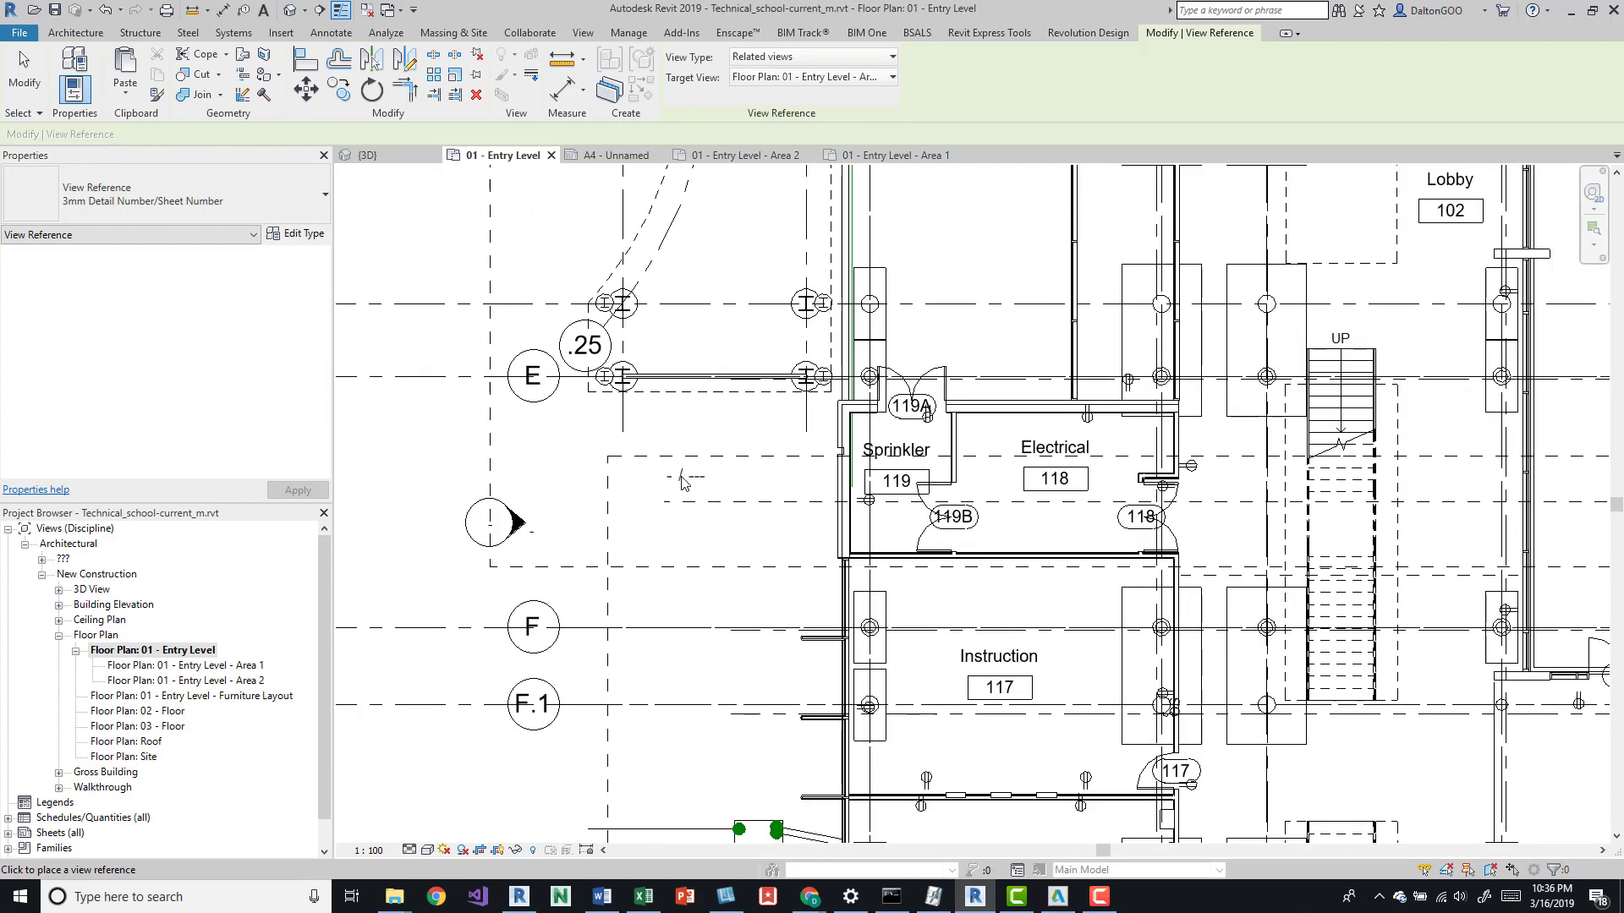
scroll(692, 488, up, 1)
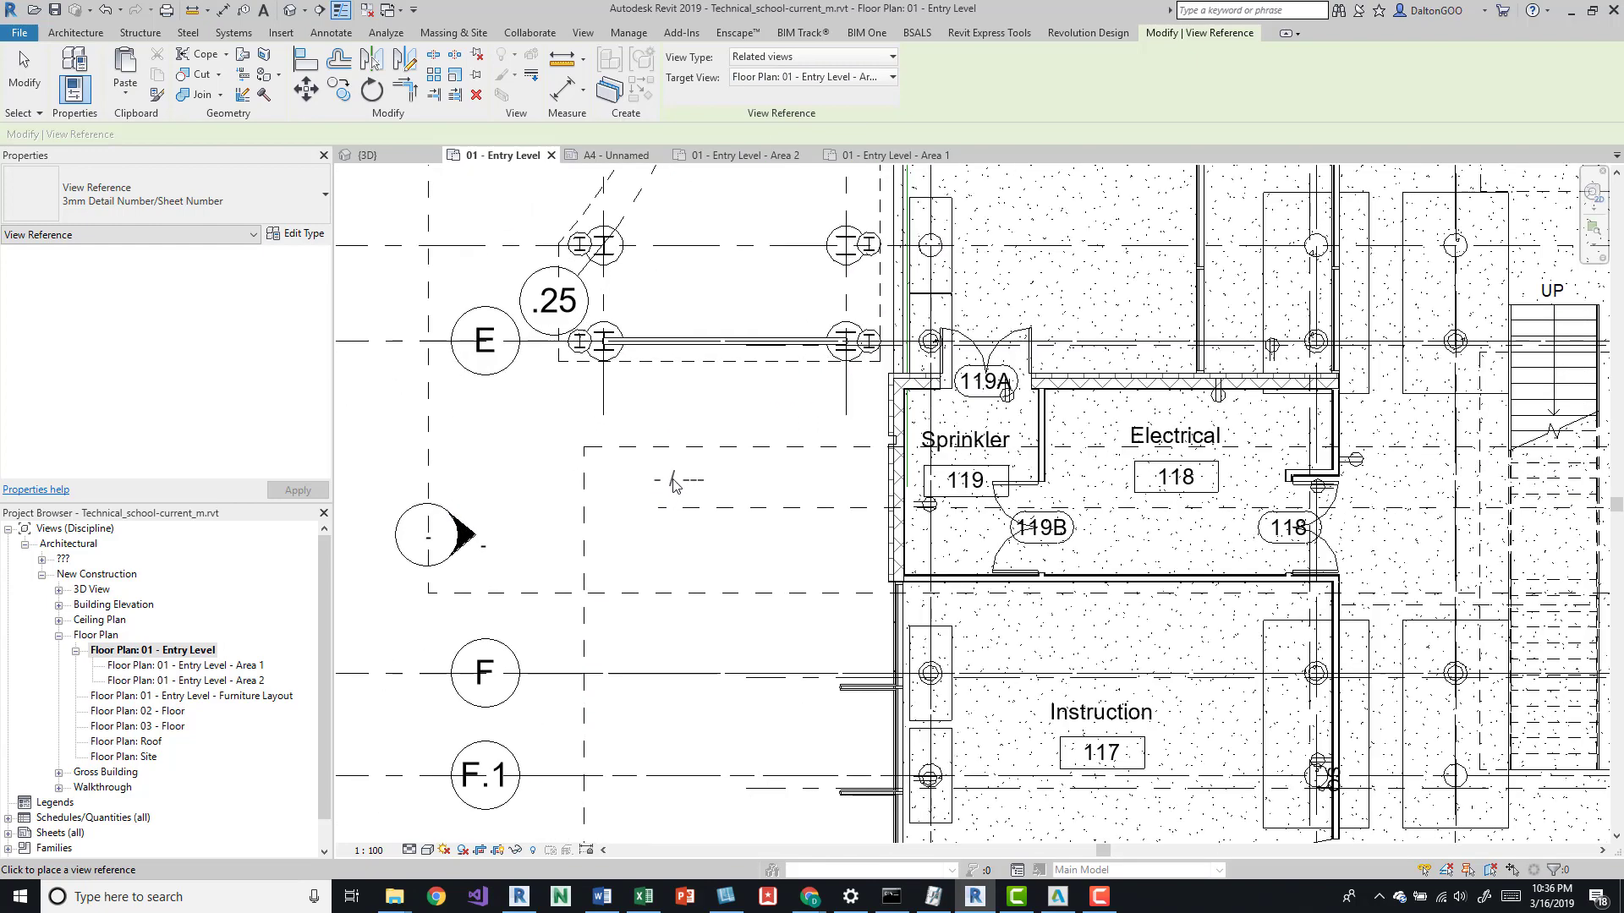
scroll(675, 484, up, 2)
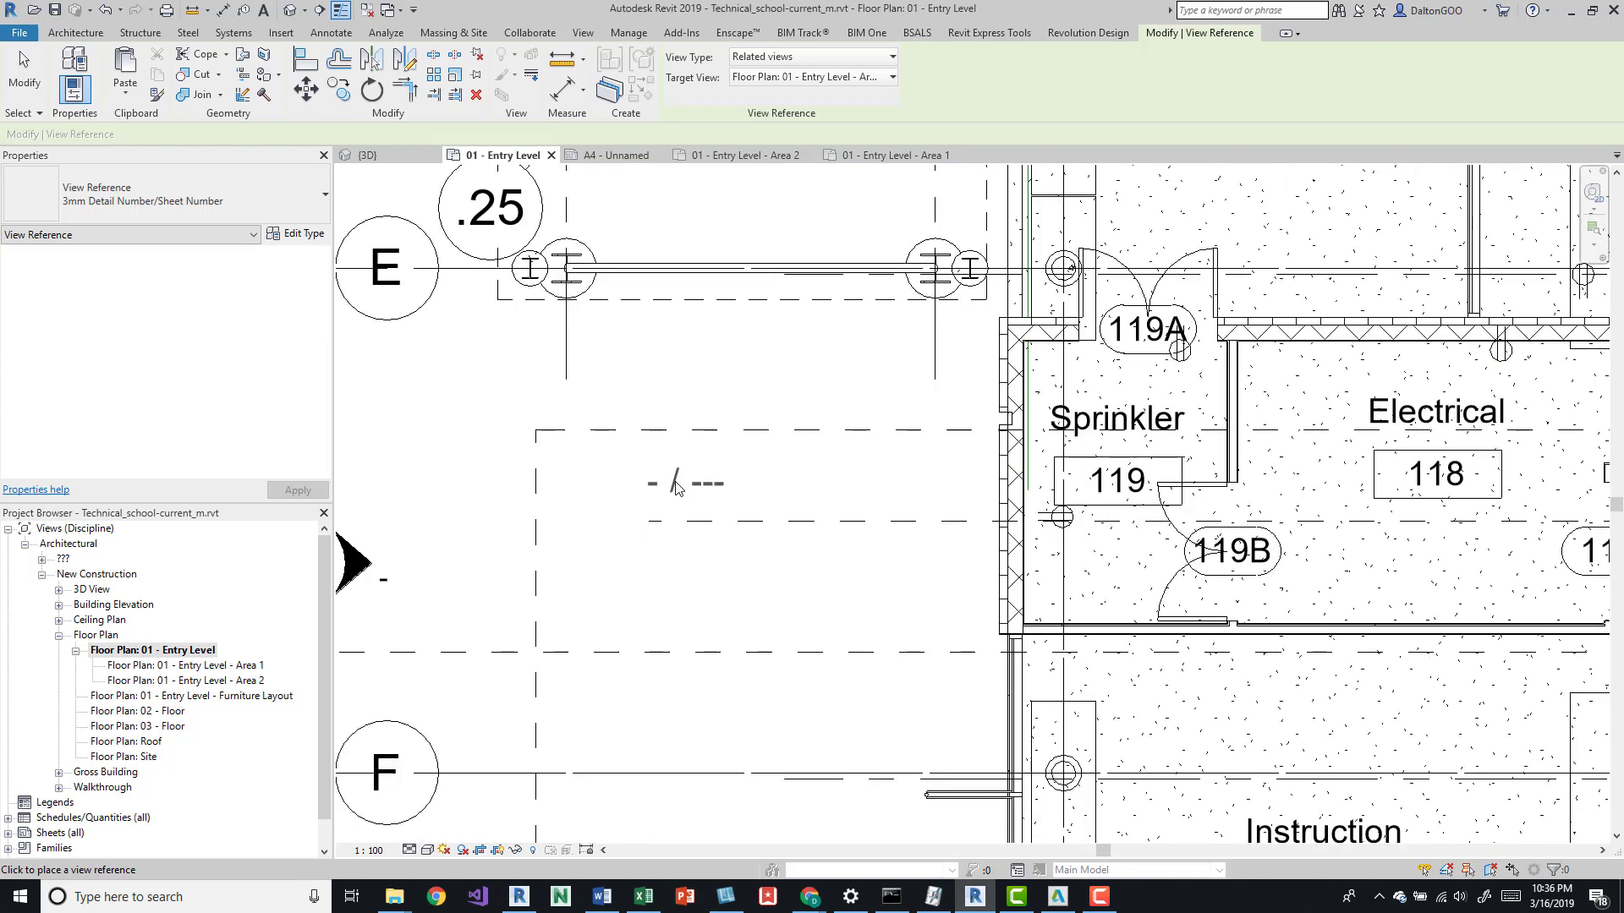
click(676, 487)
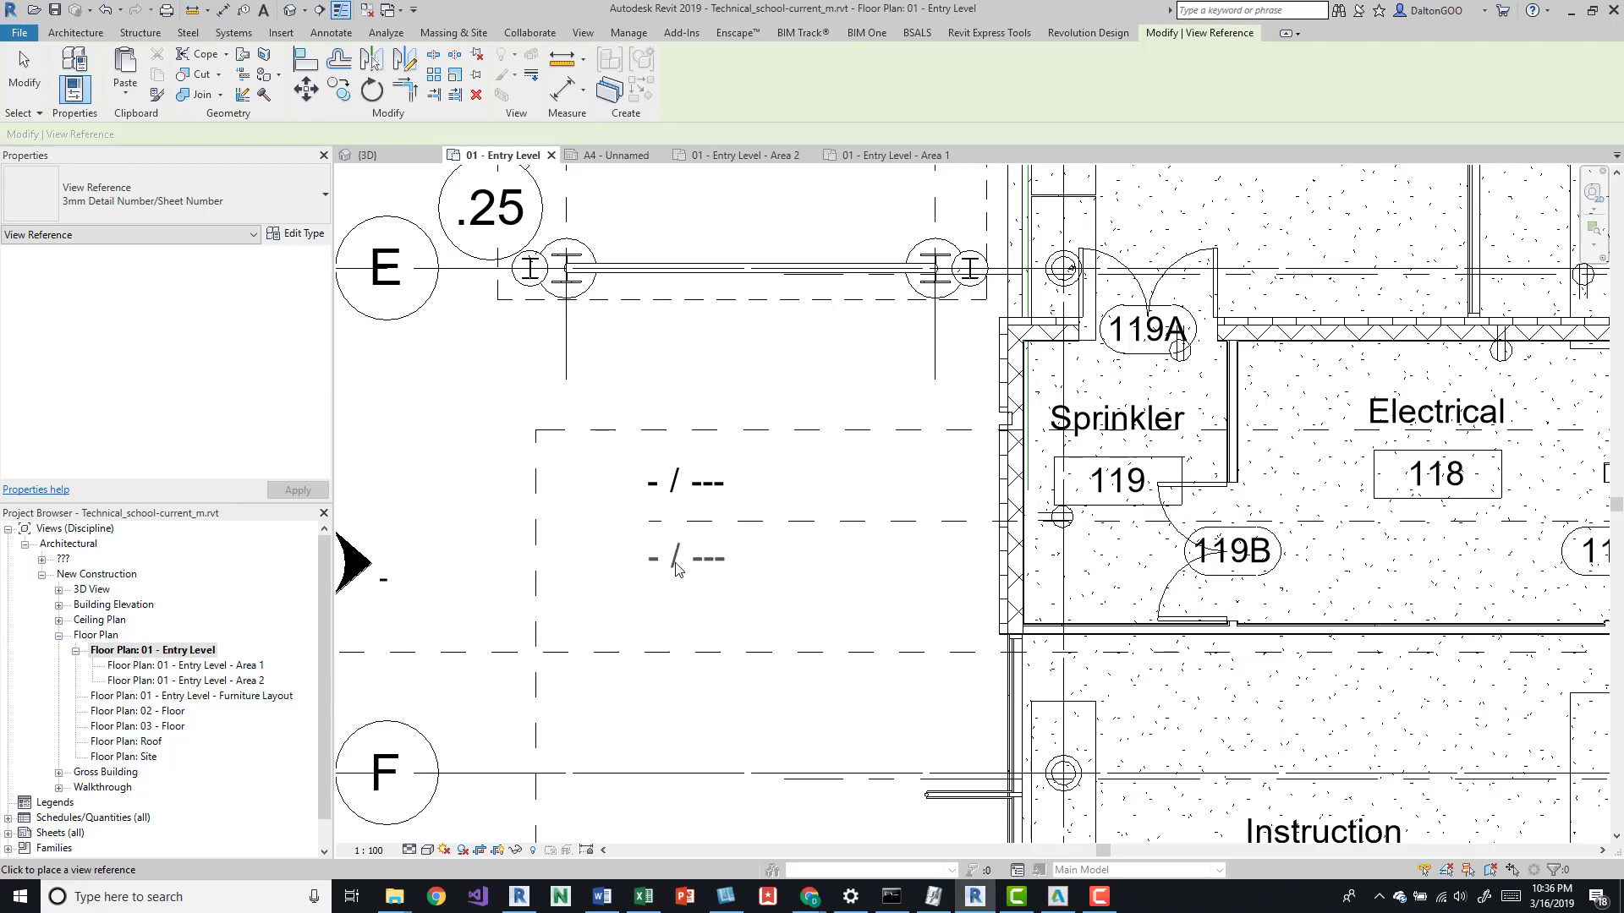
Place a second view reference just below the matchline and set its target view to 01 - Entry Level - Area 2.
click(677, 569)
key(Escape)
click(694, 564)
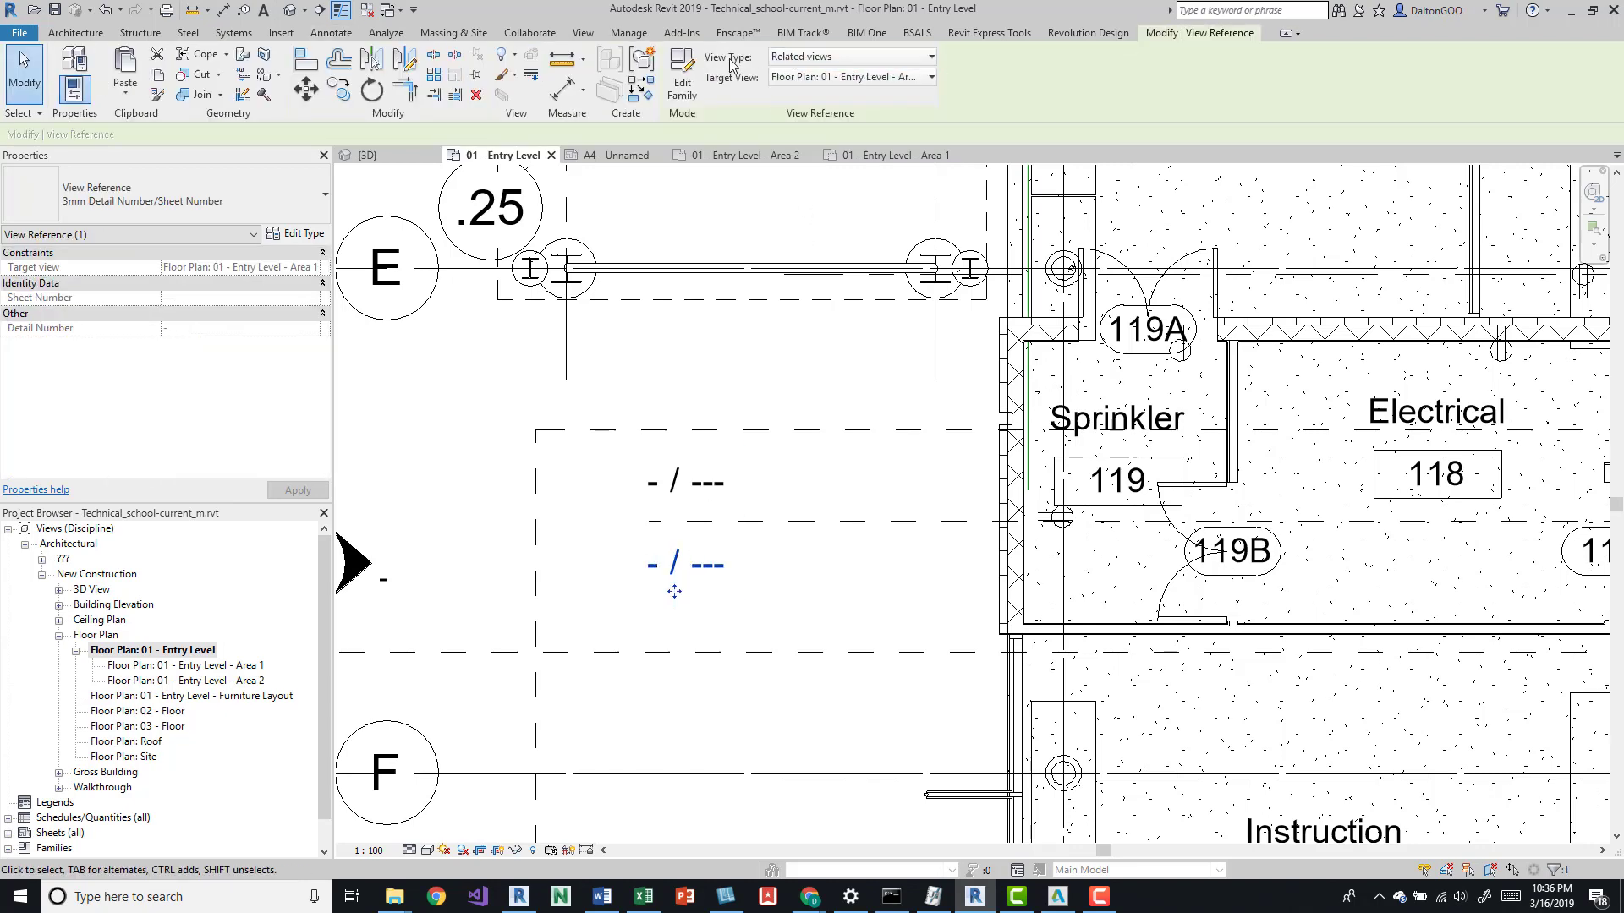
click(869, 79)
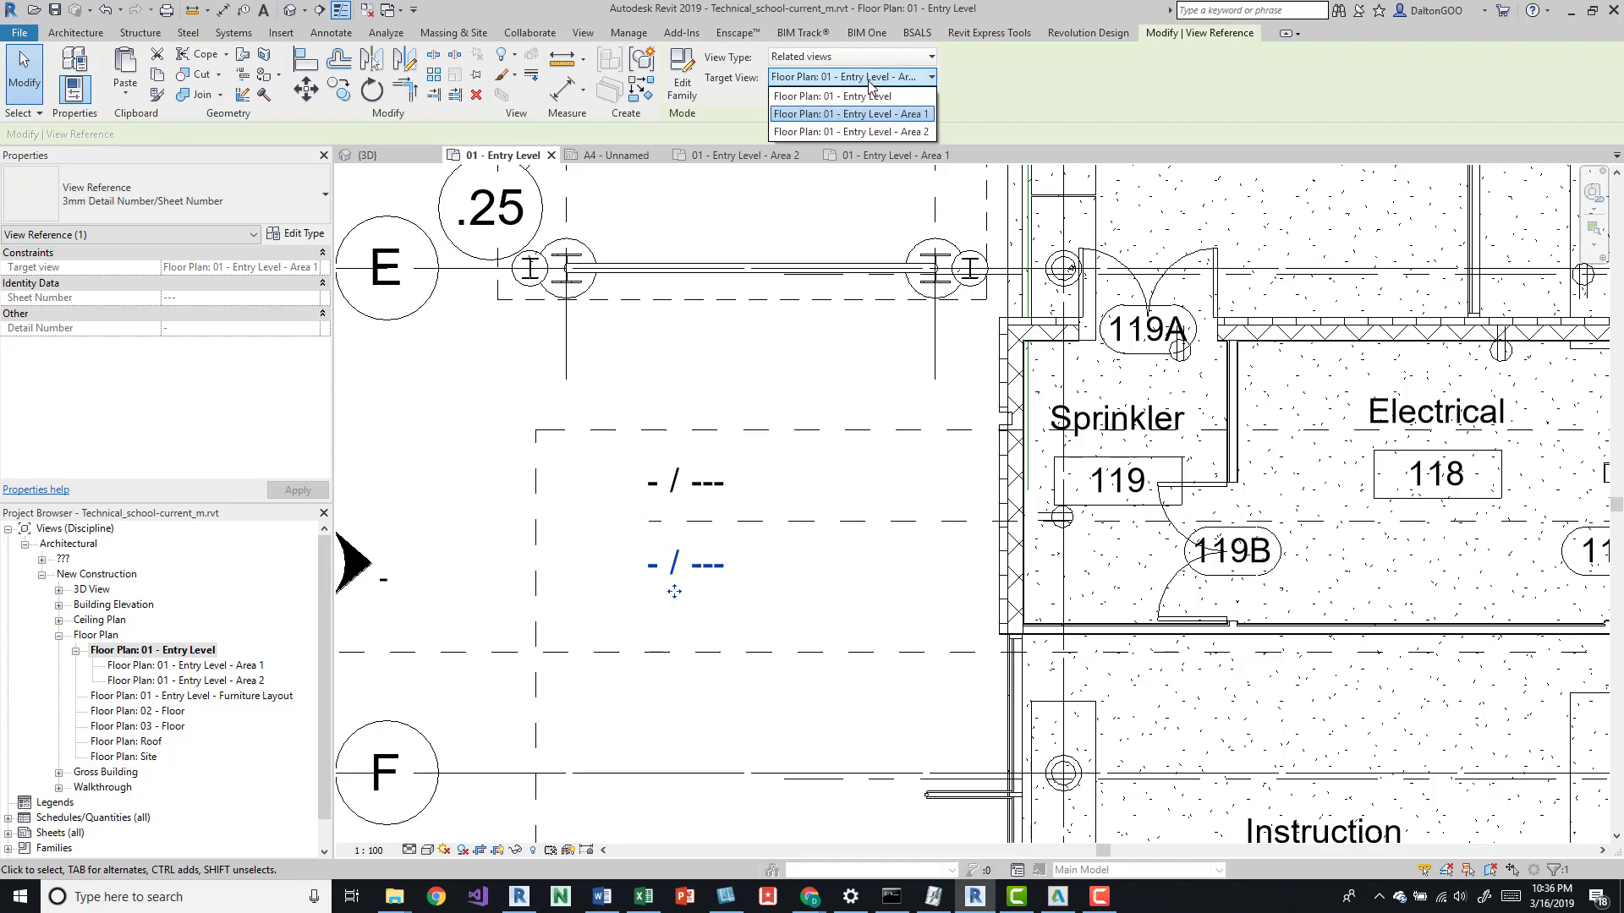
click(870, 132)
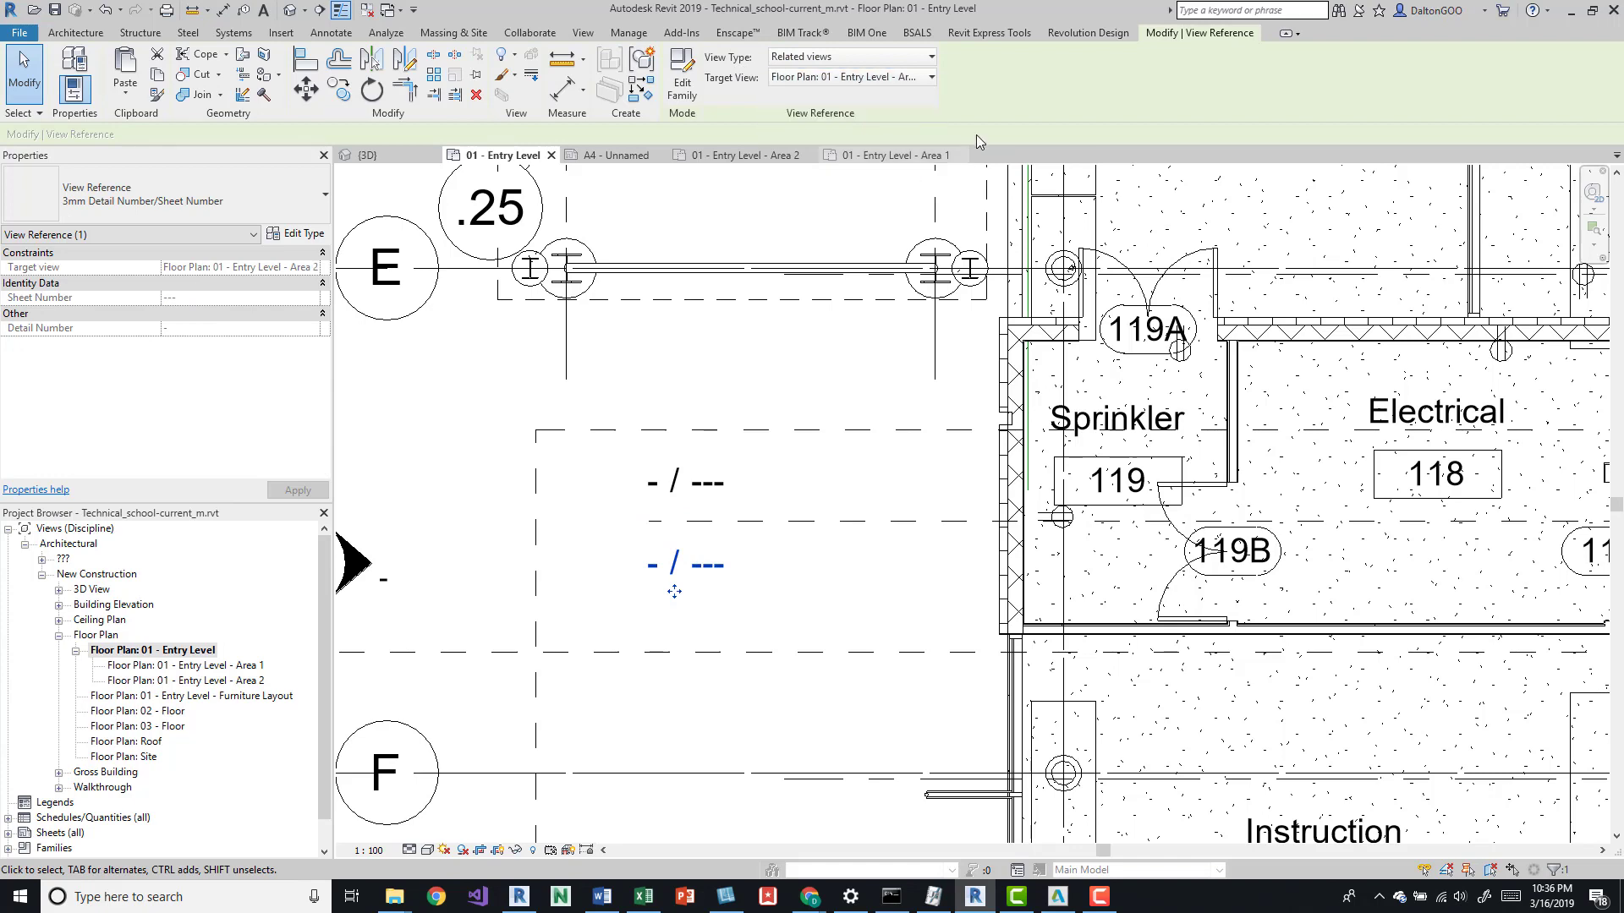
click(788, 584)
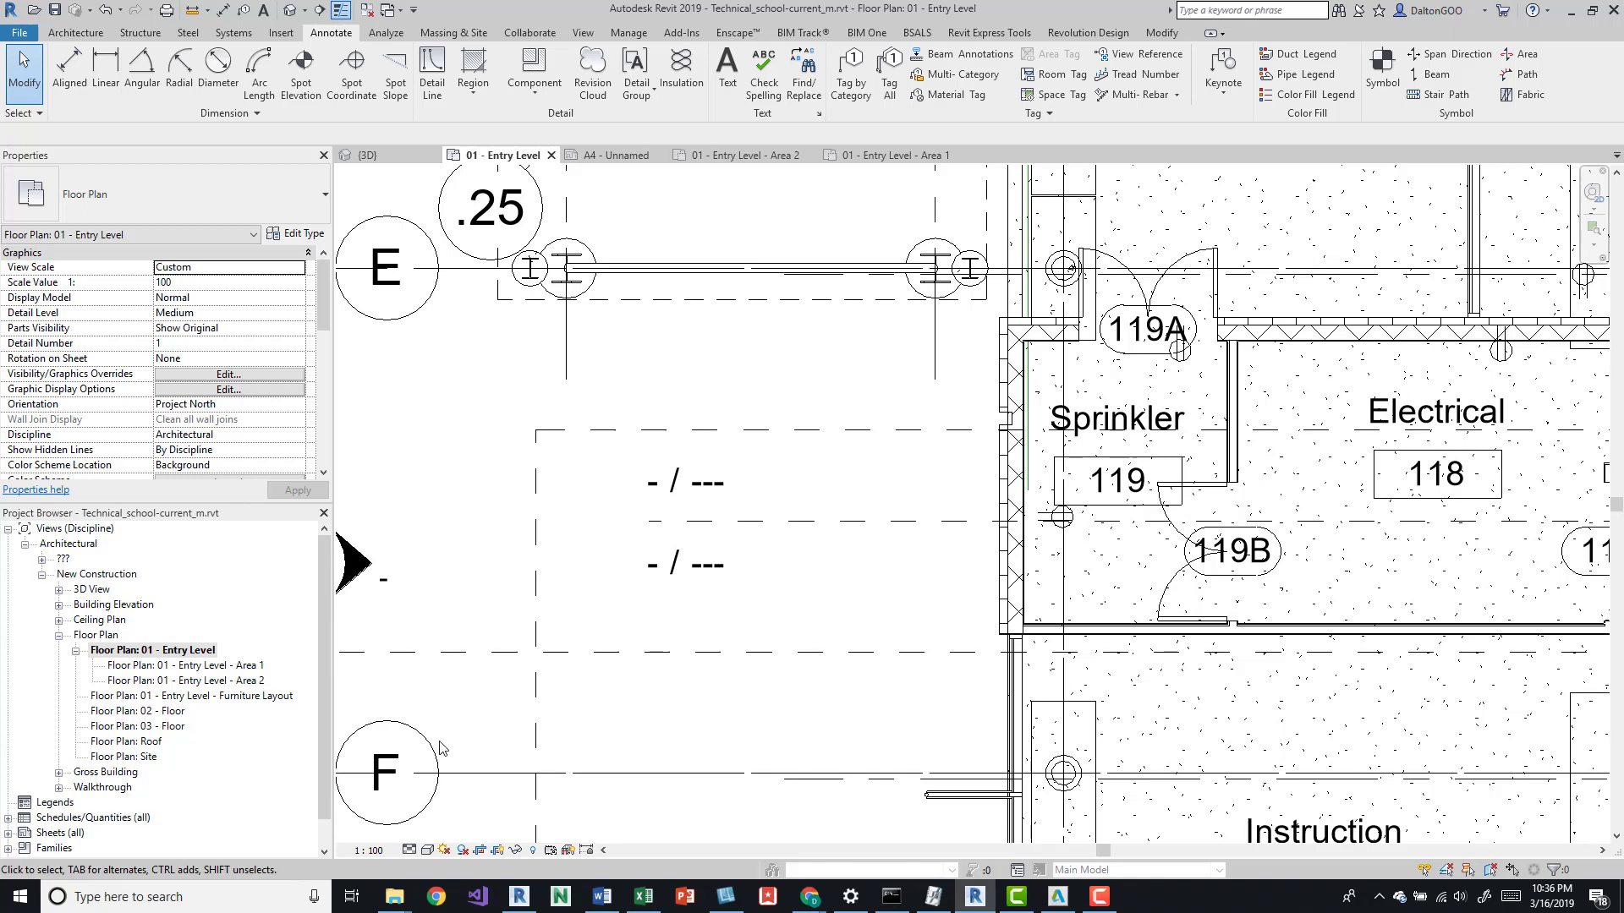
Place the 01 - Entry Level - Area 1 view in the middle of sheet A4 and inspect the view reference at its matchline.
click(252, 666)
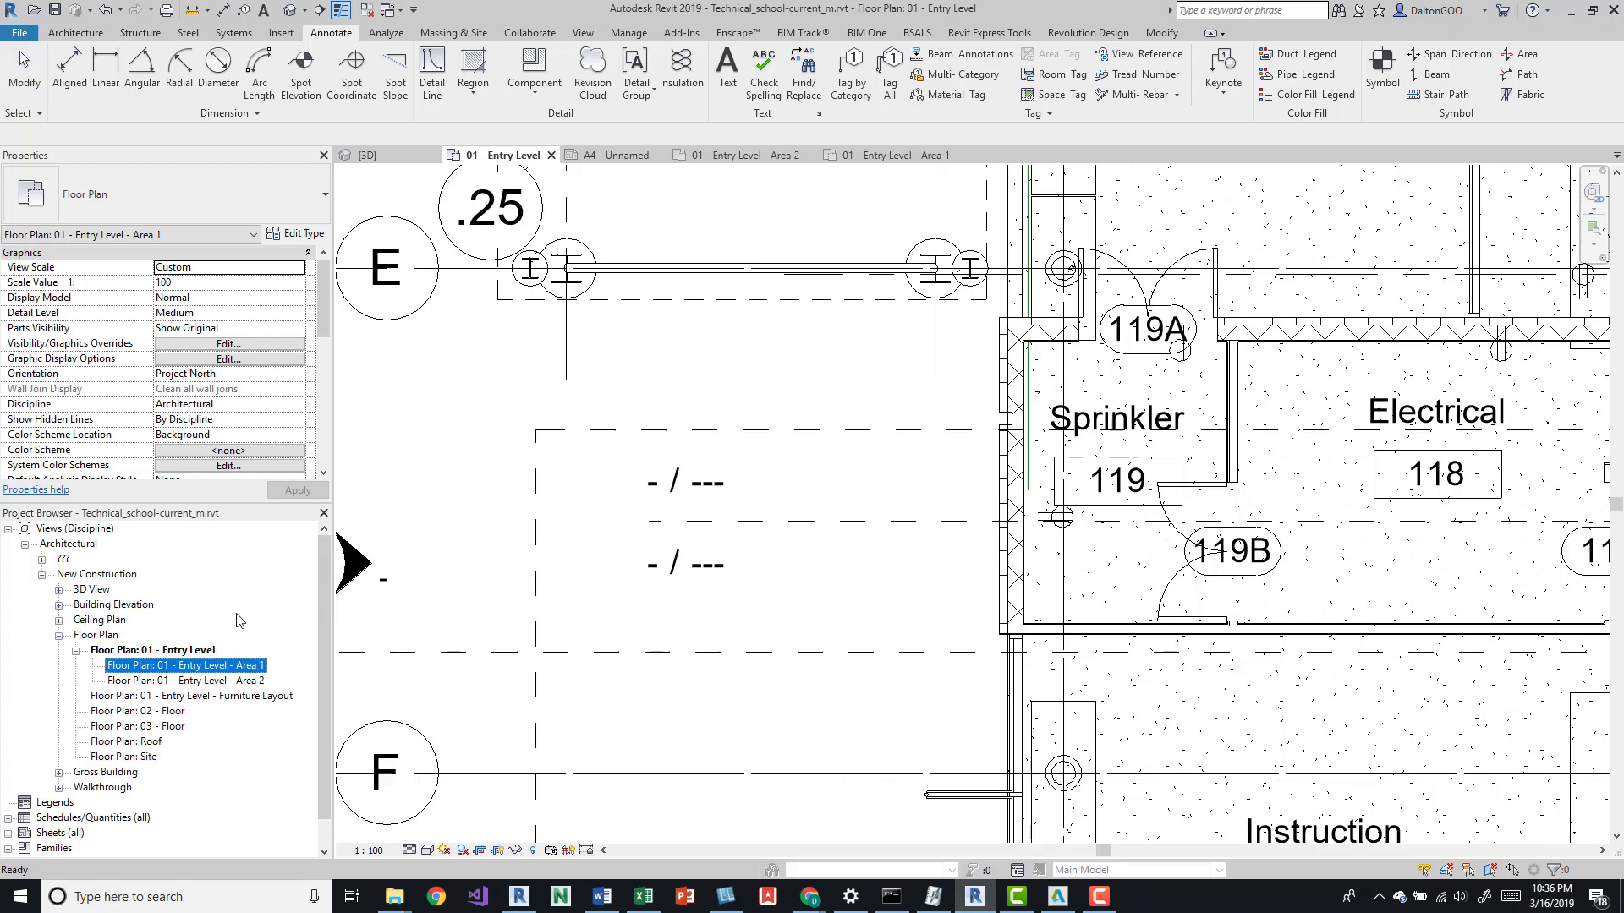
click(634, 156)
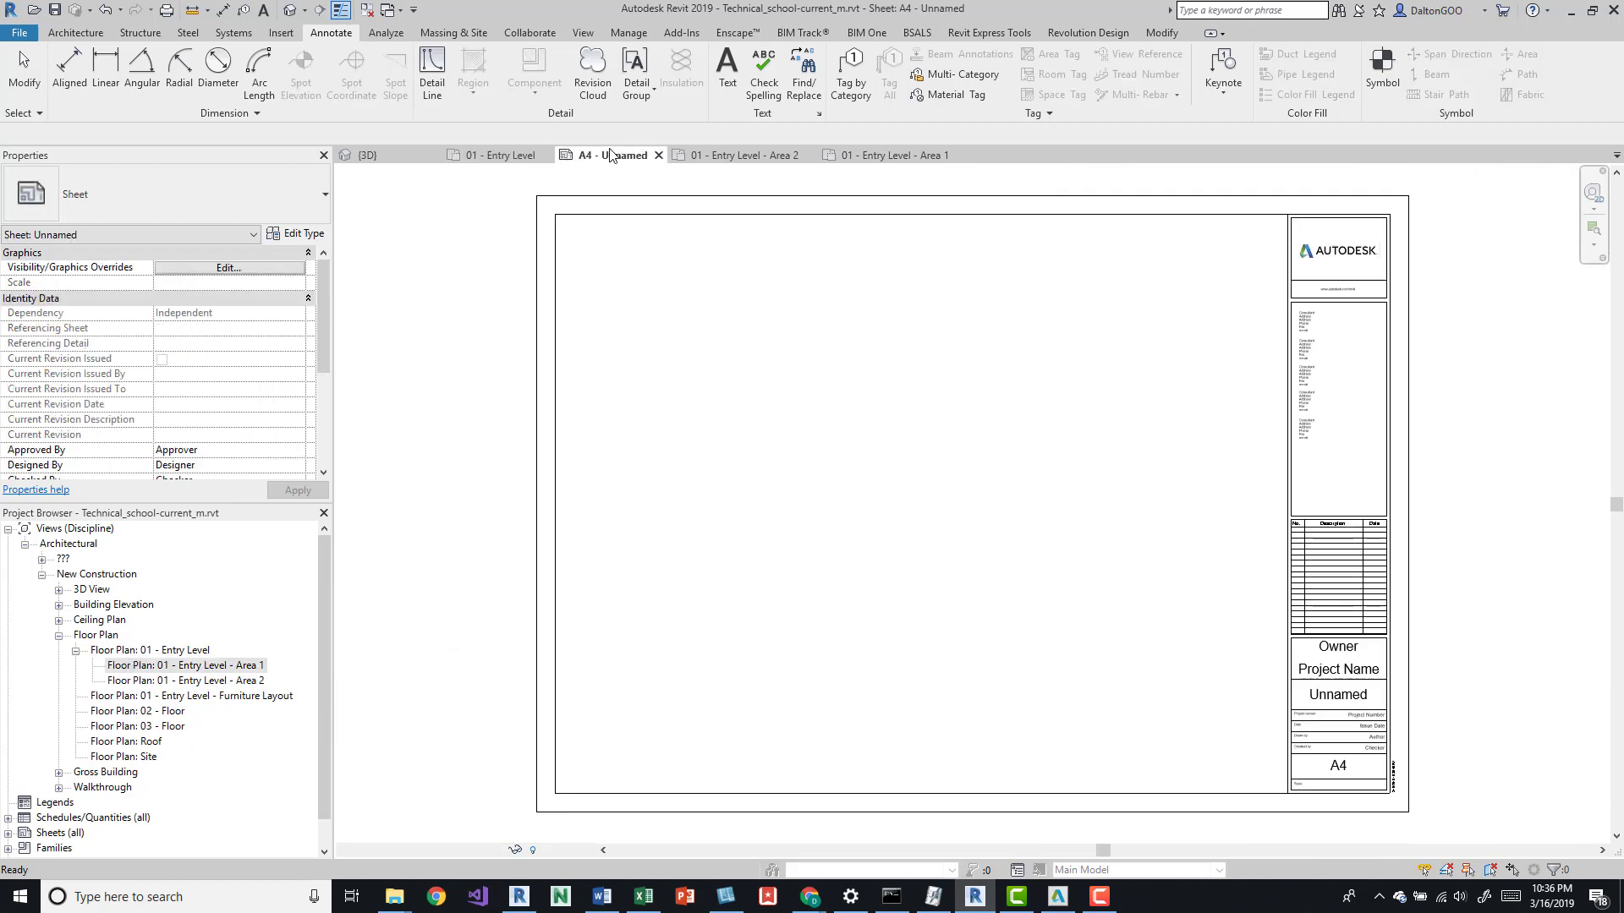
click(197, 667)
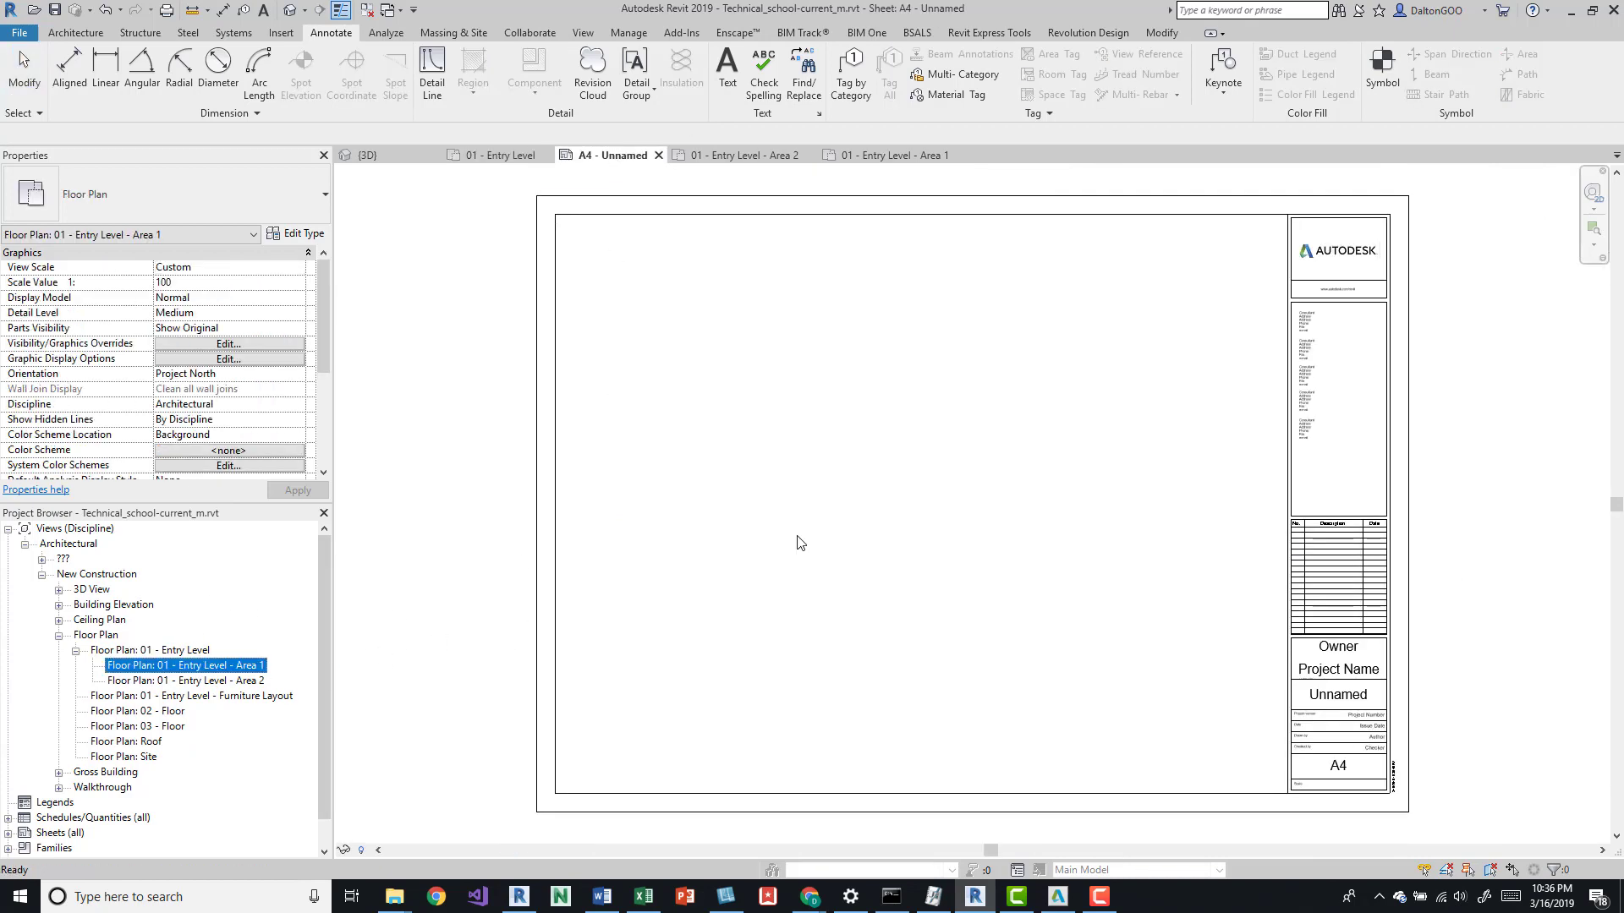
click(911, 499)
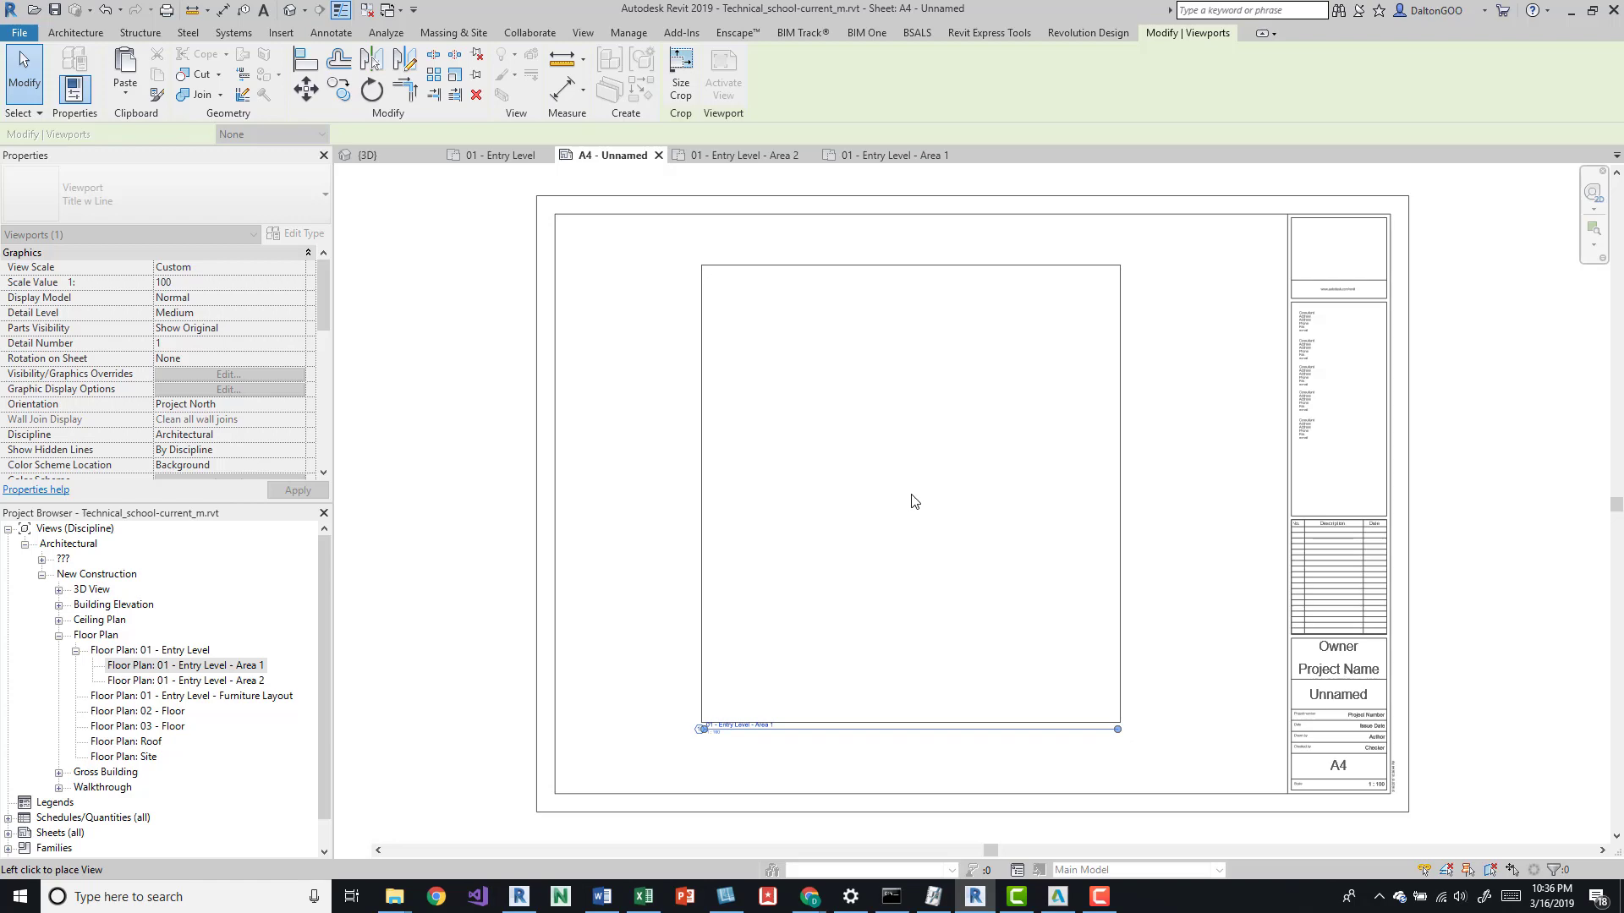
key(Escape)
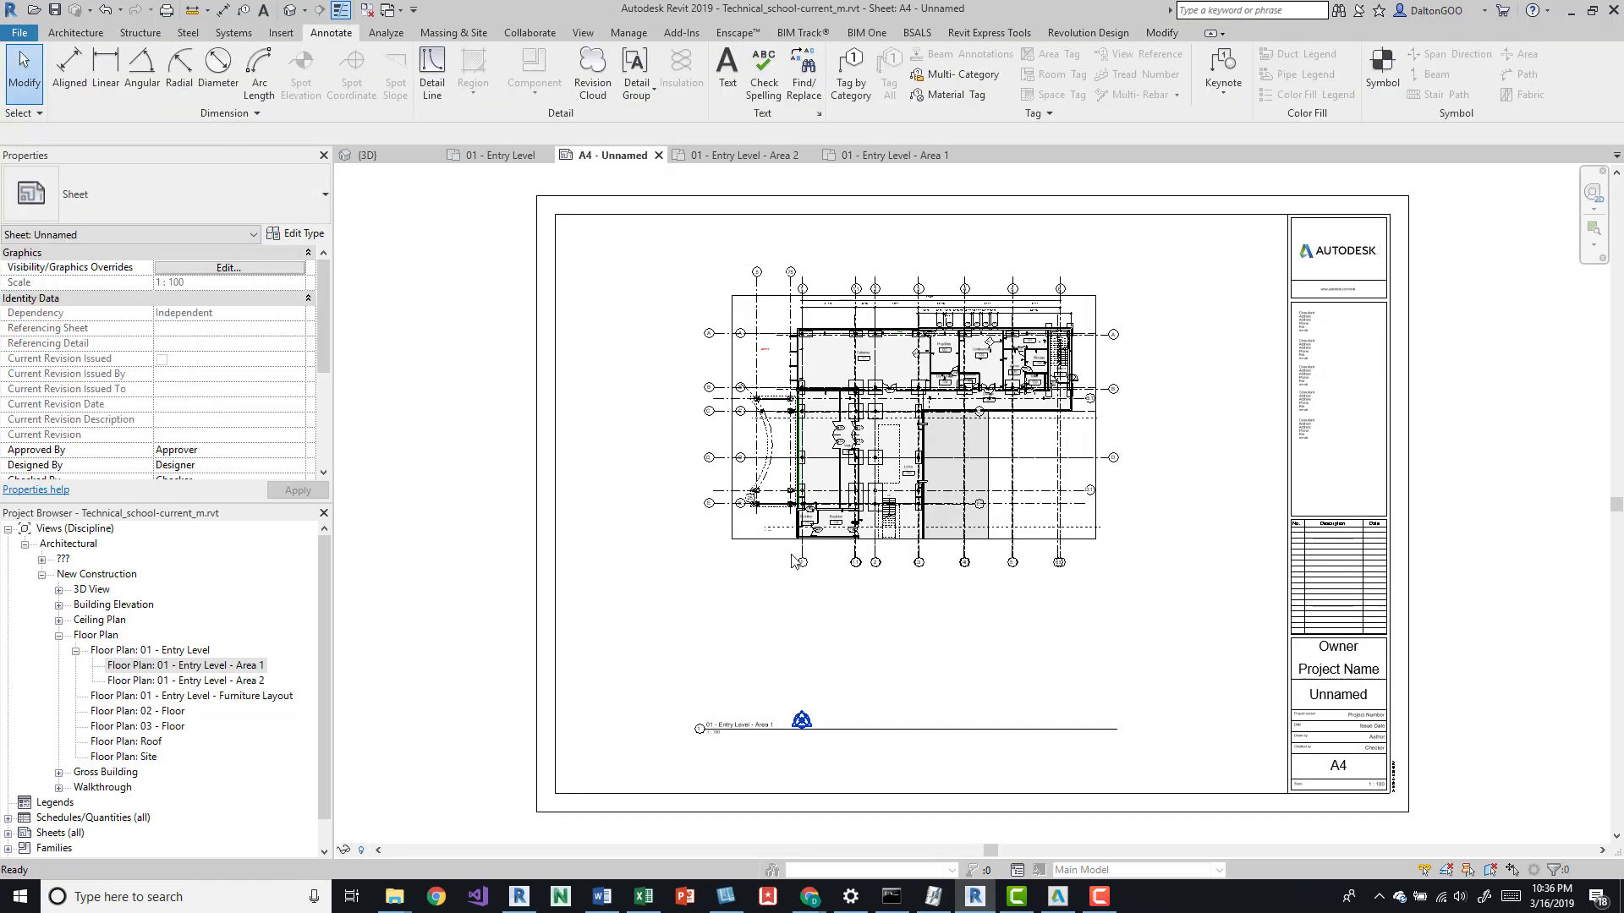
scroll(783, 360, up, 6)
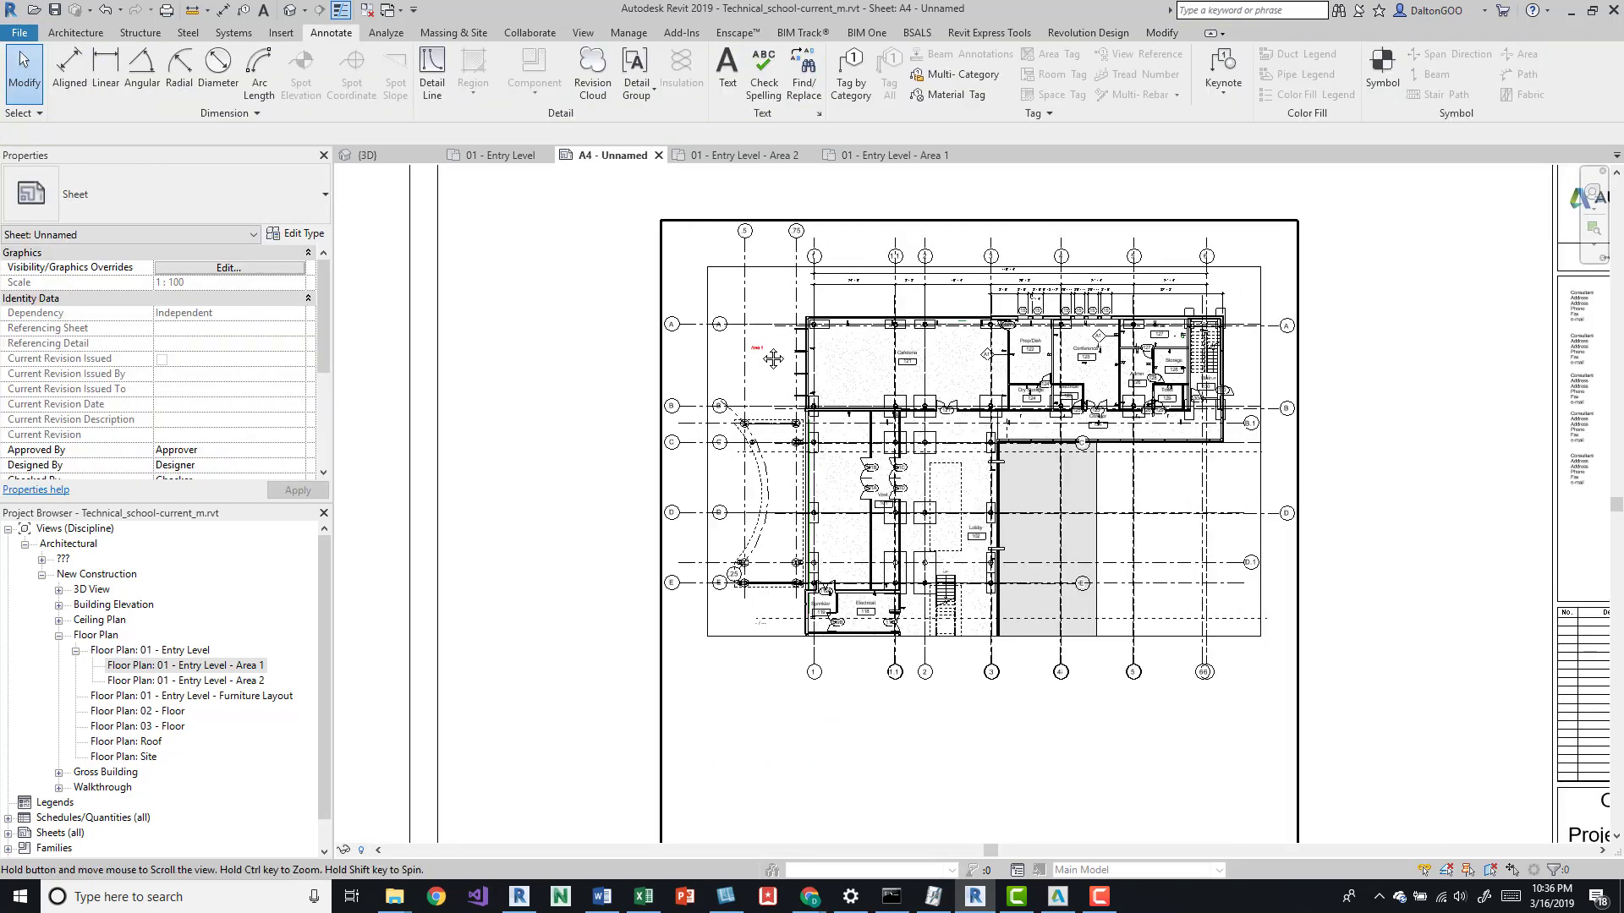
scroll(759, 436, up, 4)
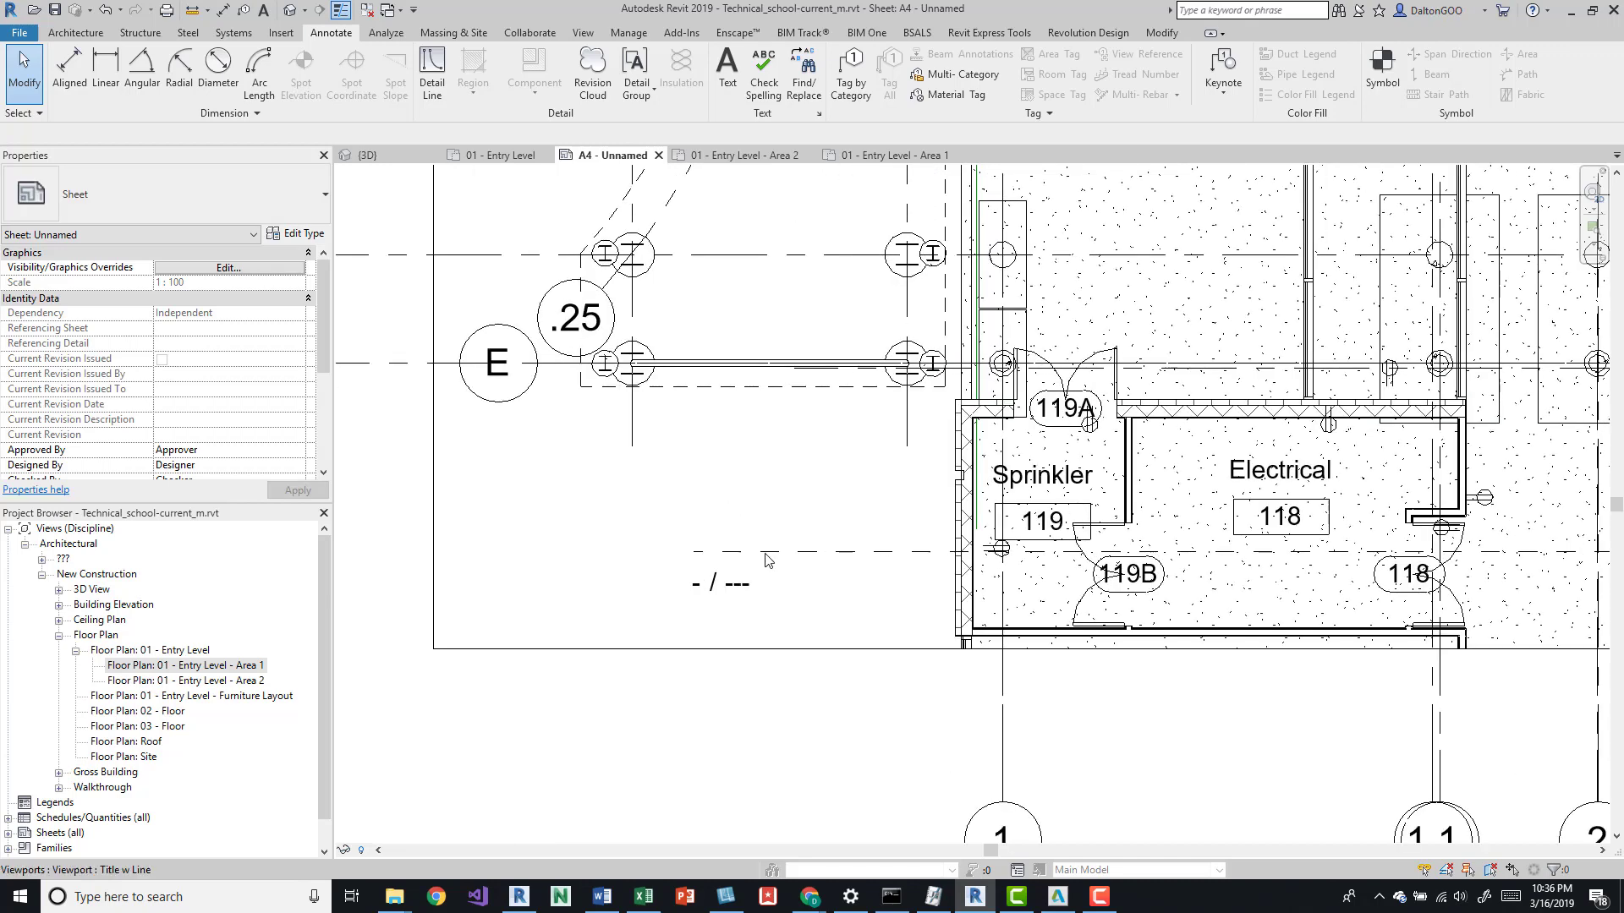
Create a new sheet with the A0 metric titleblock.
click(182, 682)
scroll(84, 797, down, 1)
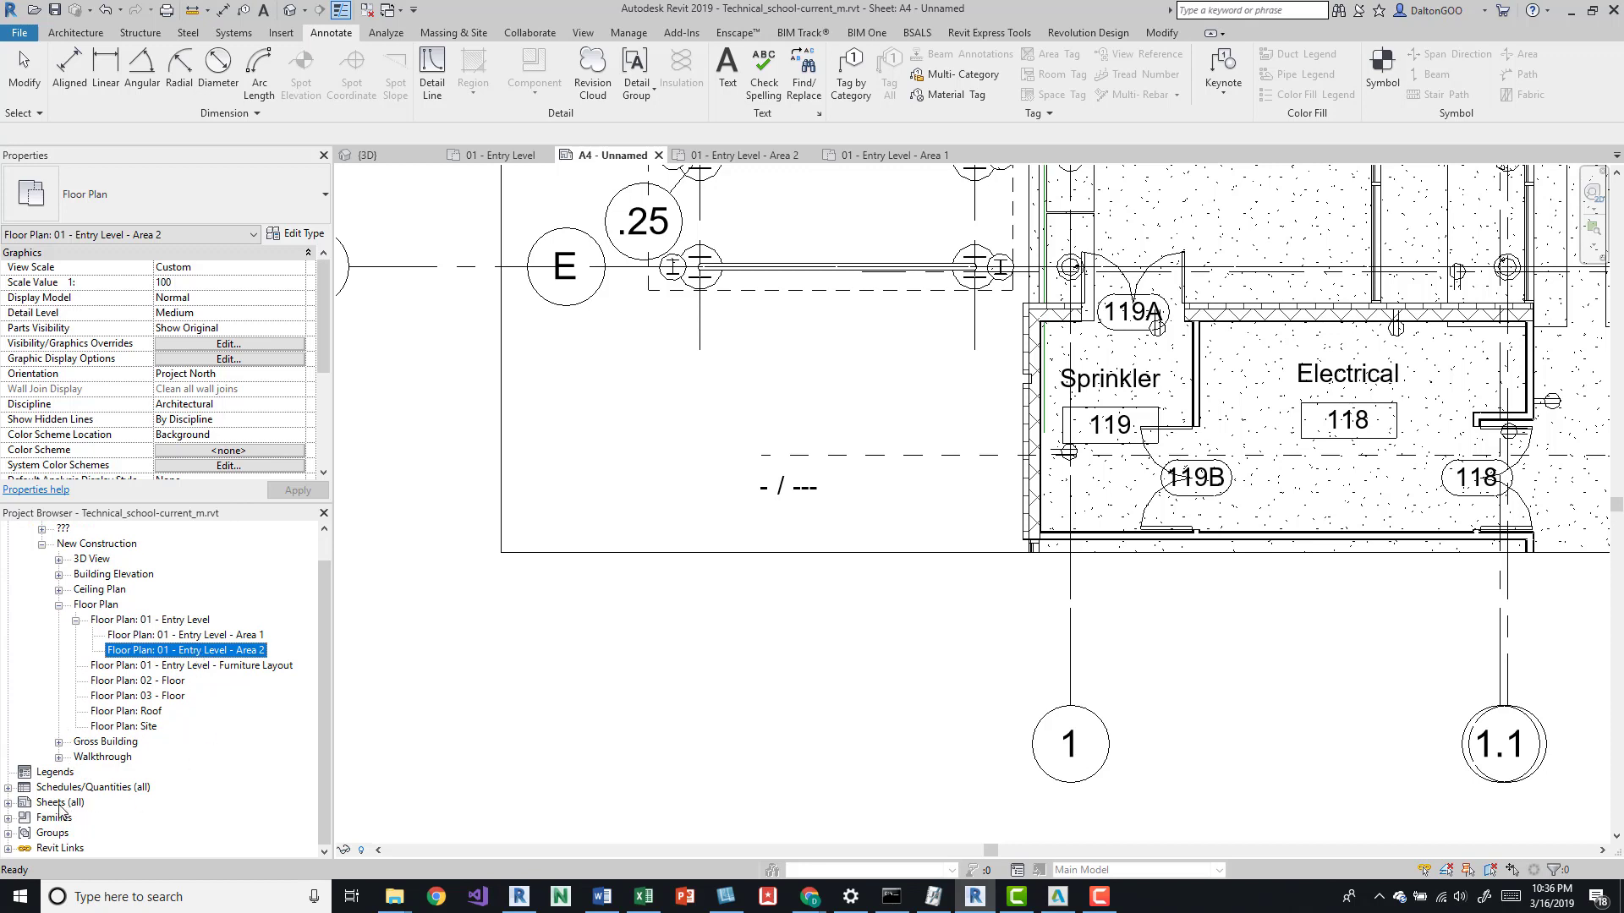
click(8, 803)
right_click(65, 849)
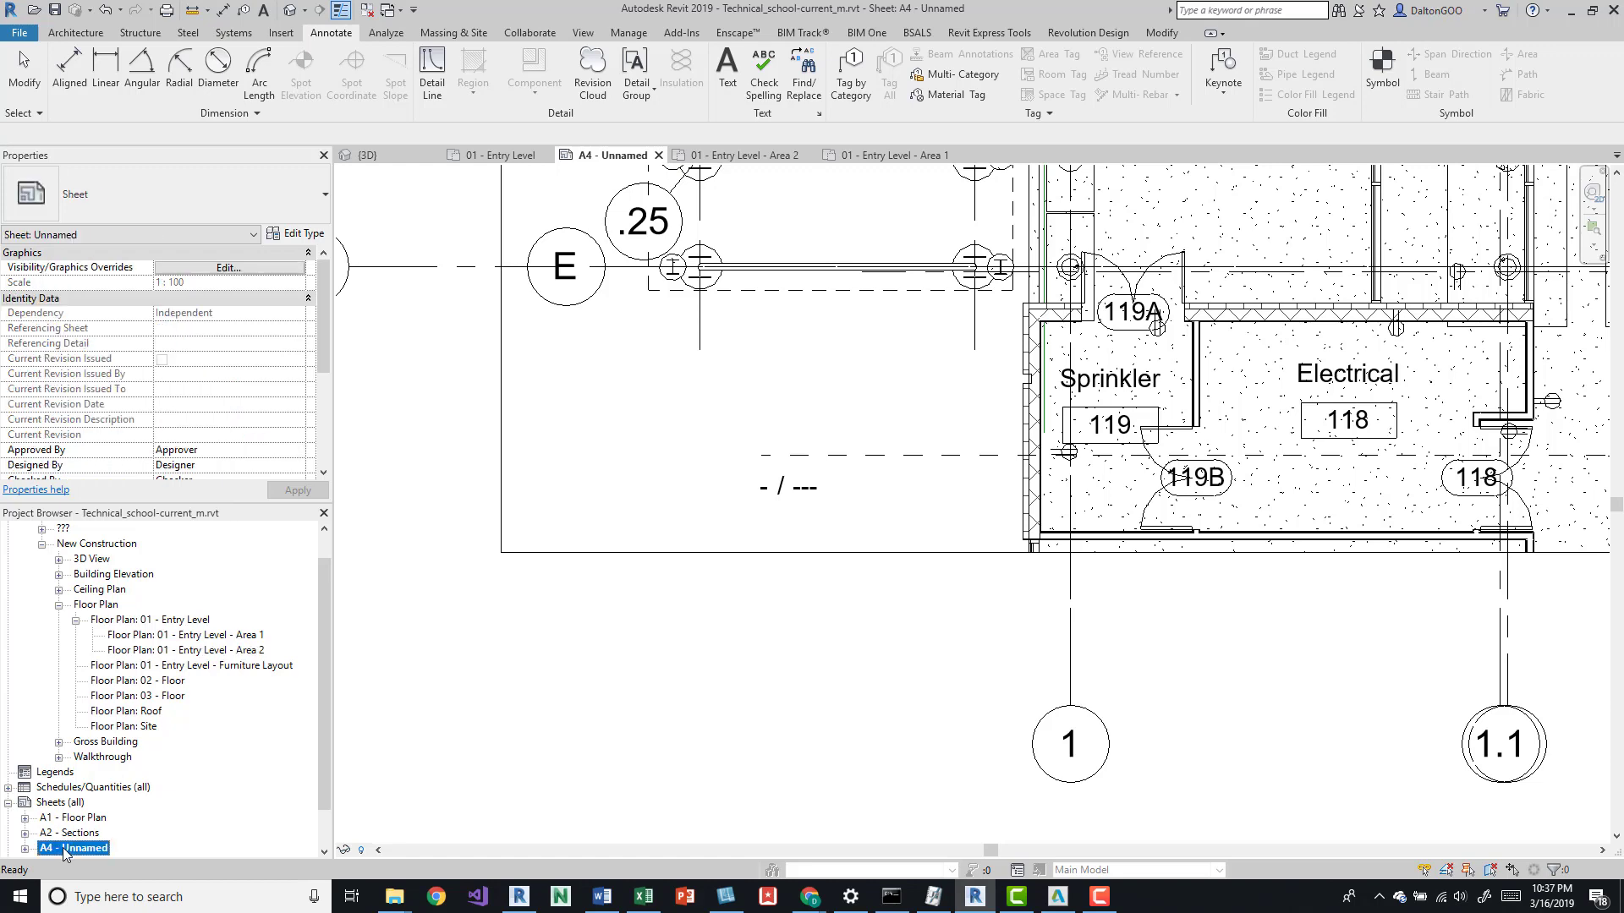
right_click(46, 803)
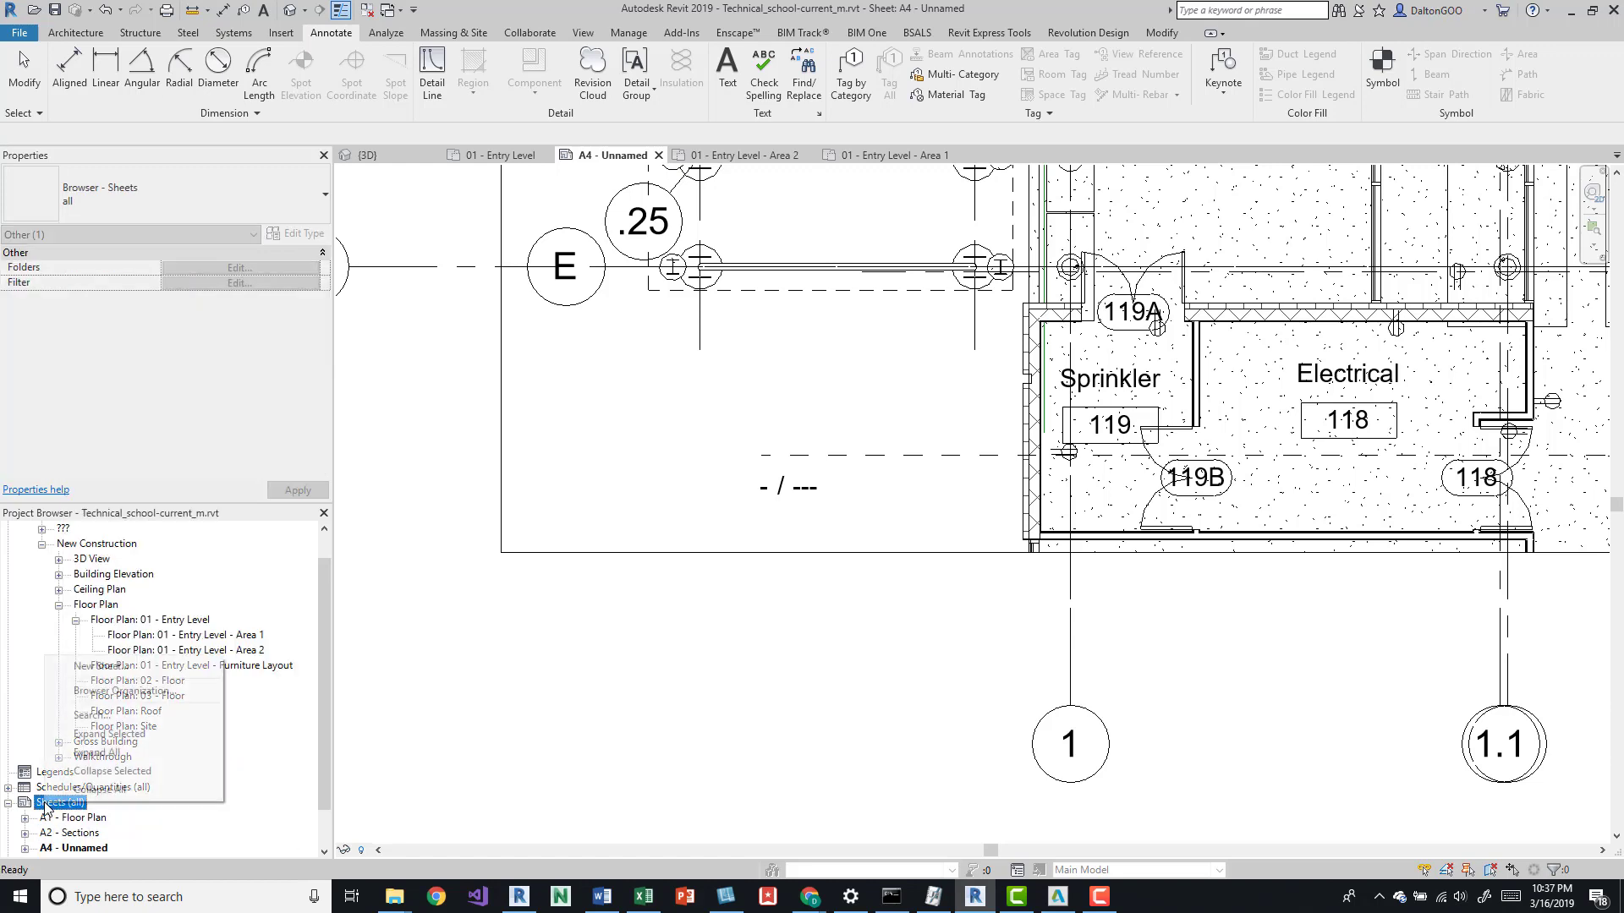
click(103, 666)
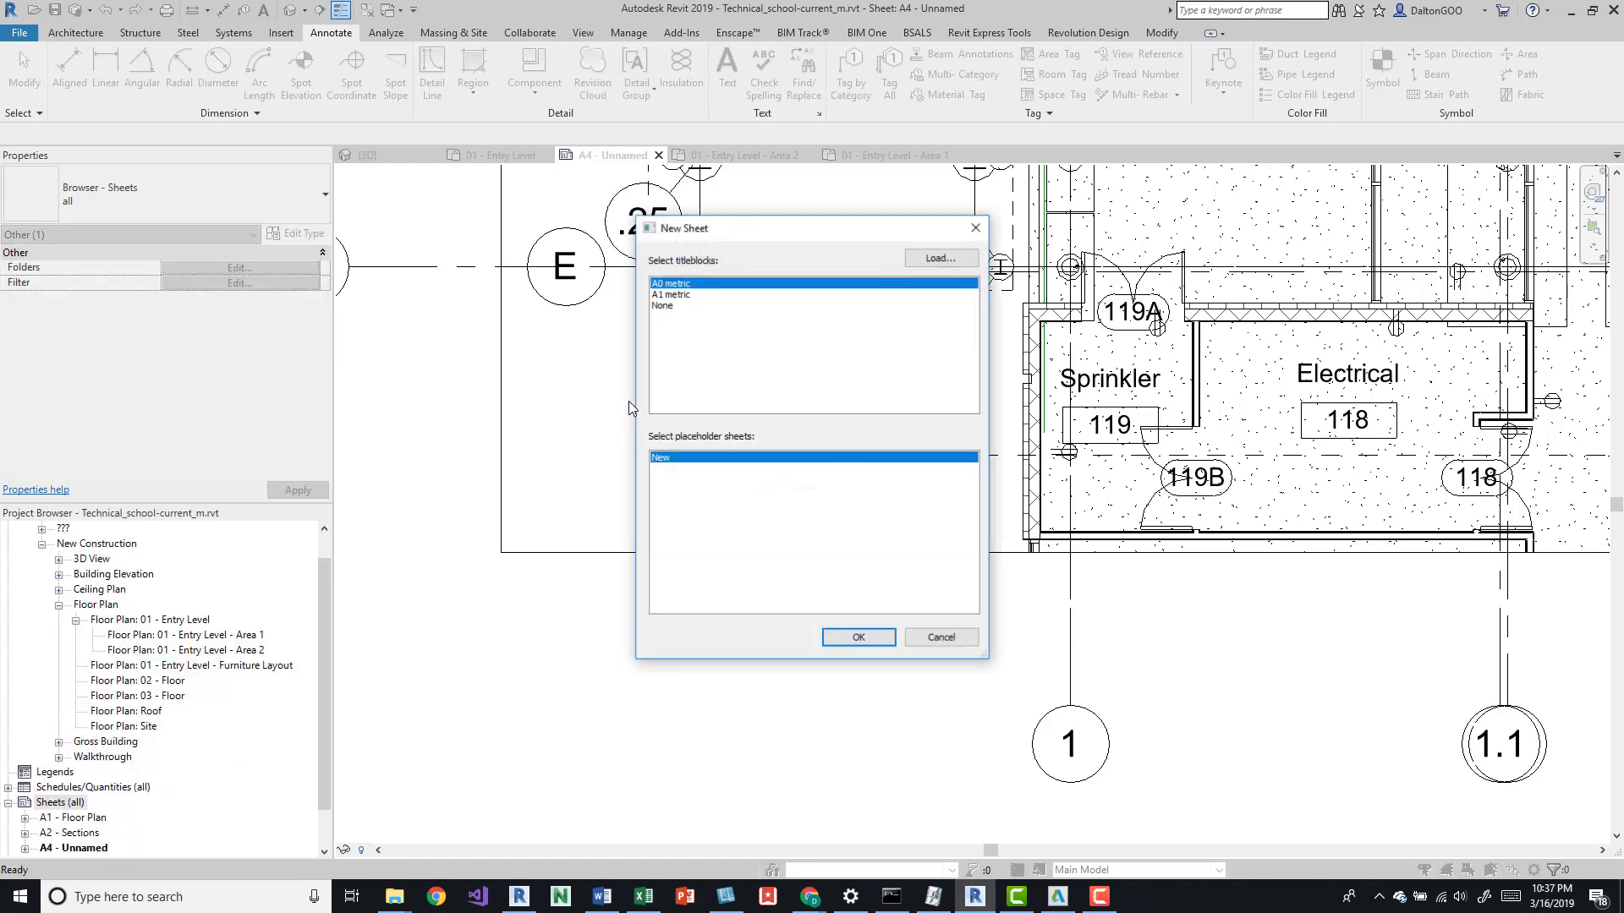
click(858, 637)
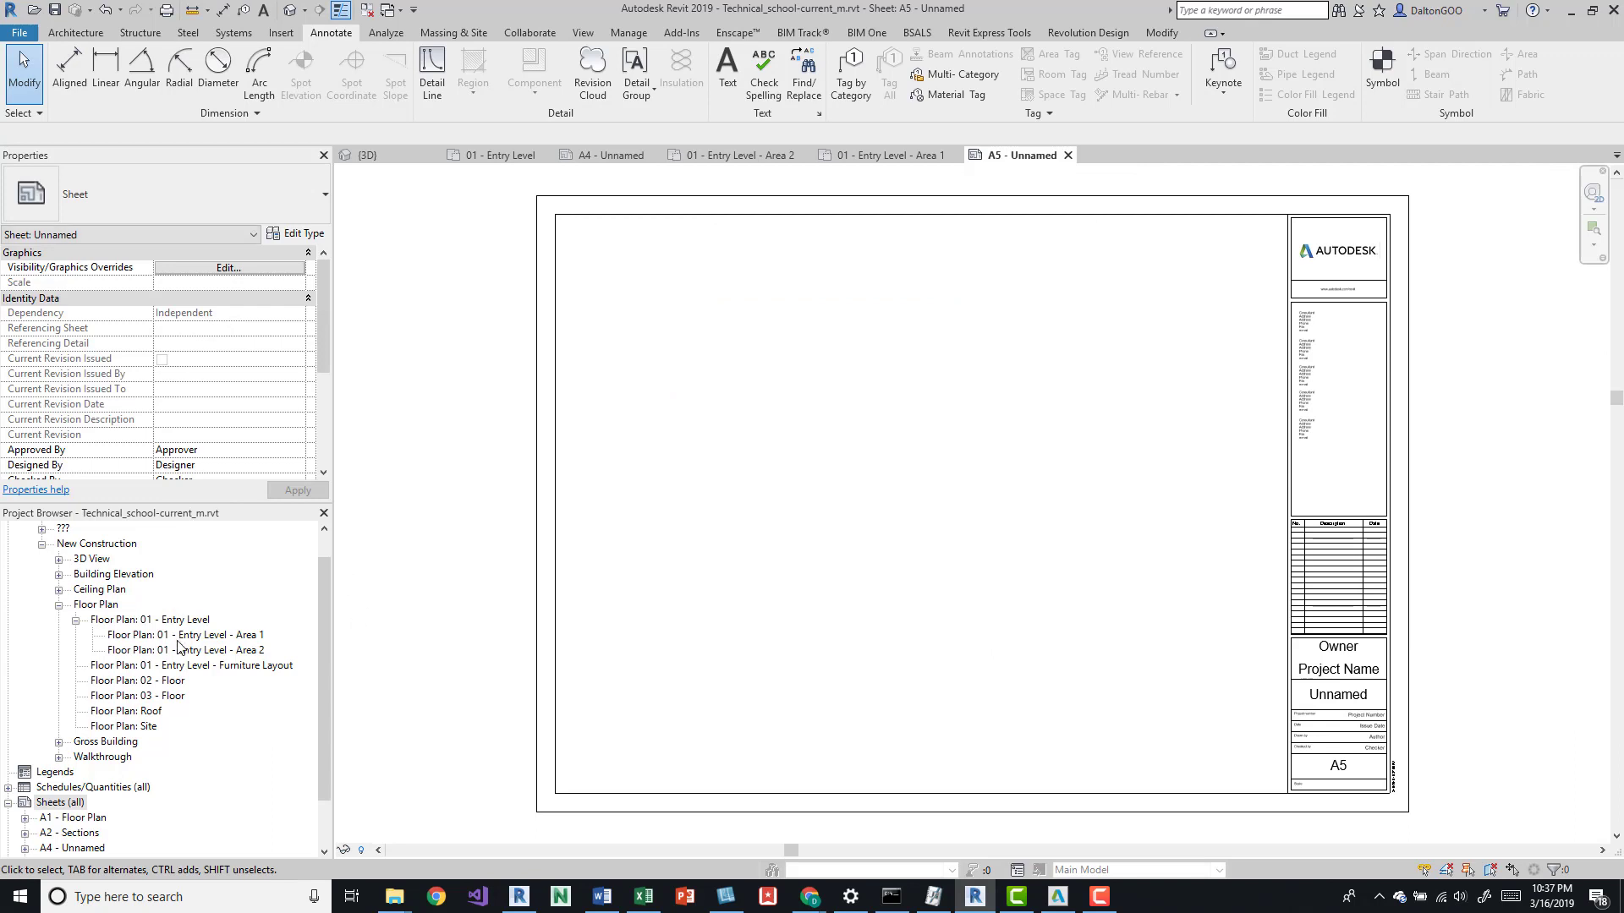
Place the 01 - Entry Level - Area 2 view on sheet A5 and check the matchline's view reference on sheet A4.
drag(178, 650, 903, 626)
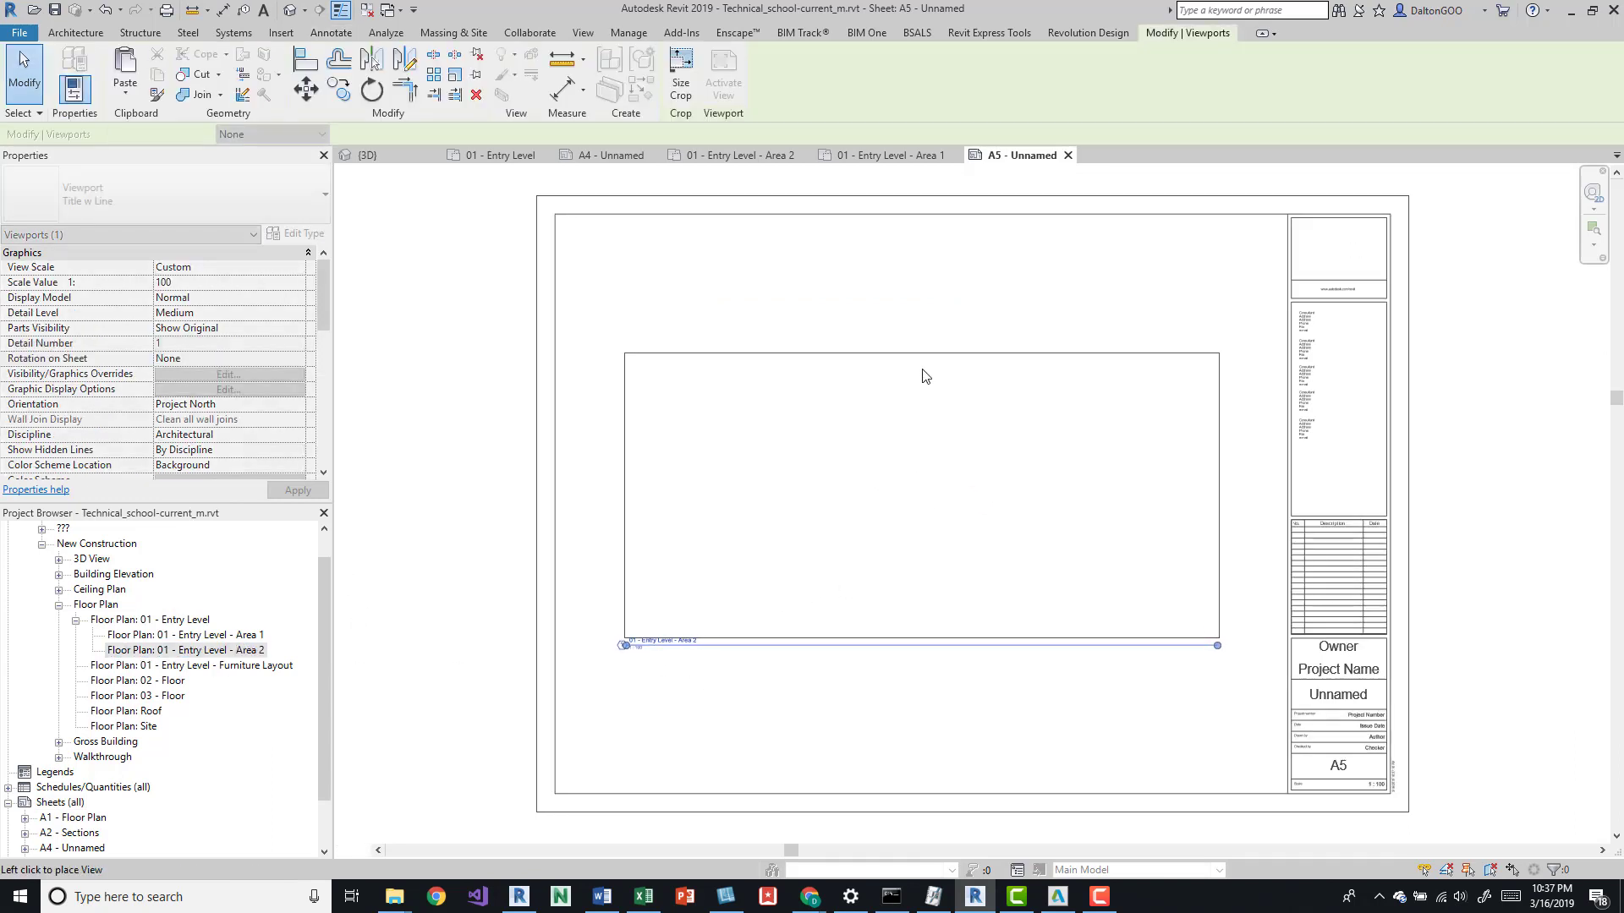
click(923, 374)
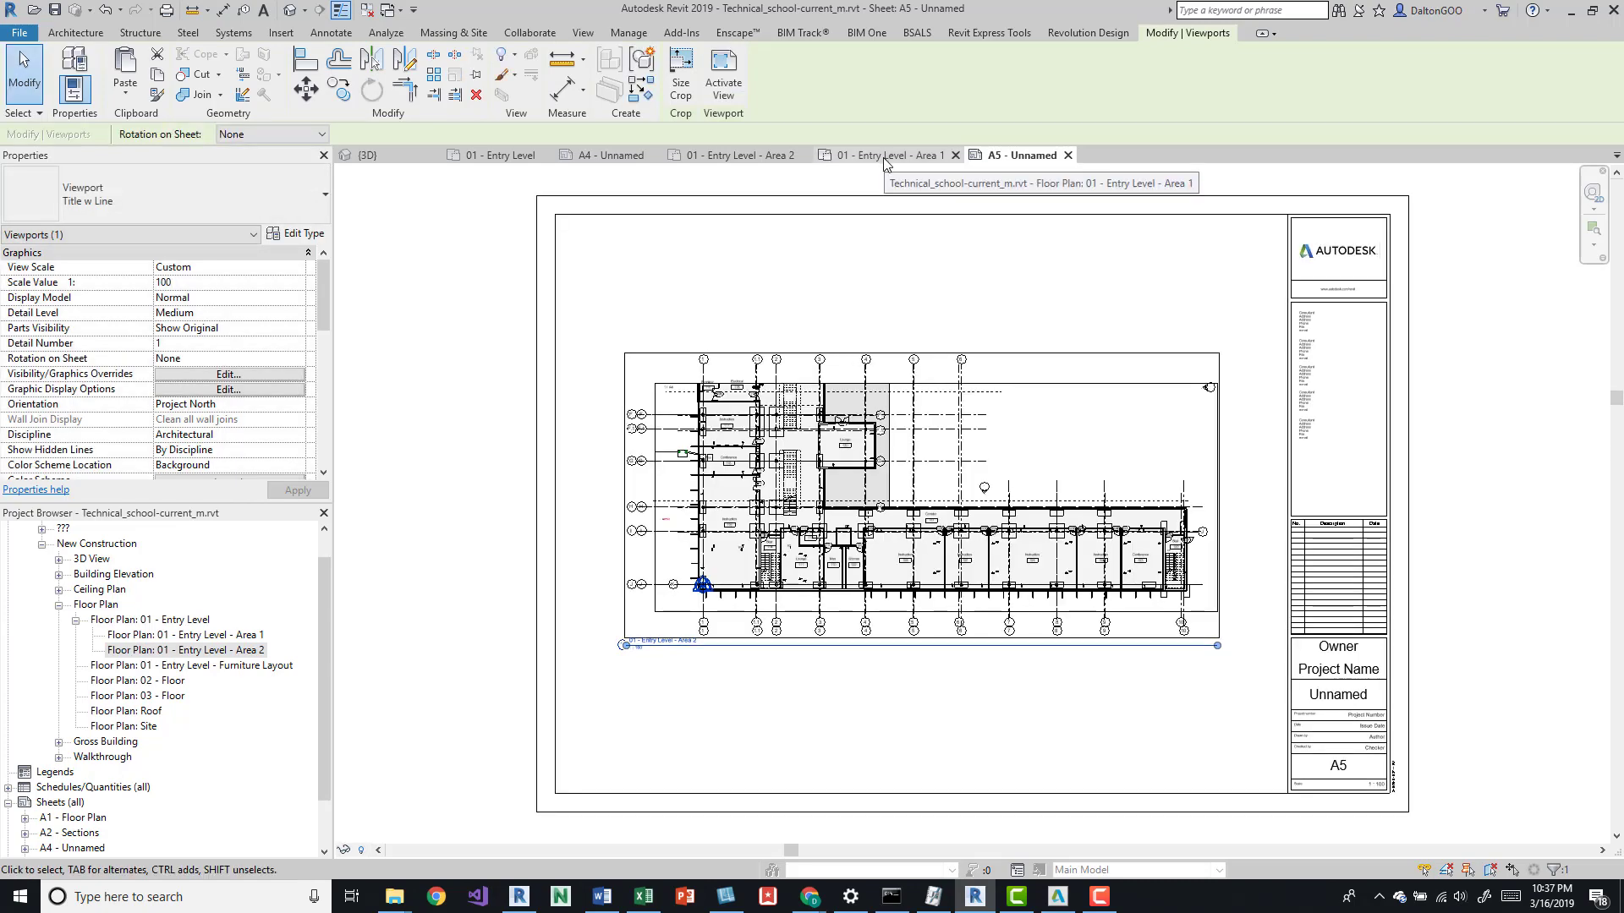
click(603, 162)
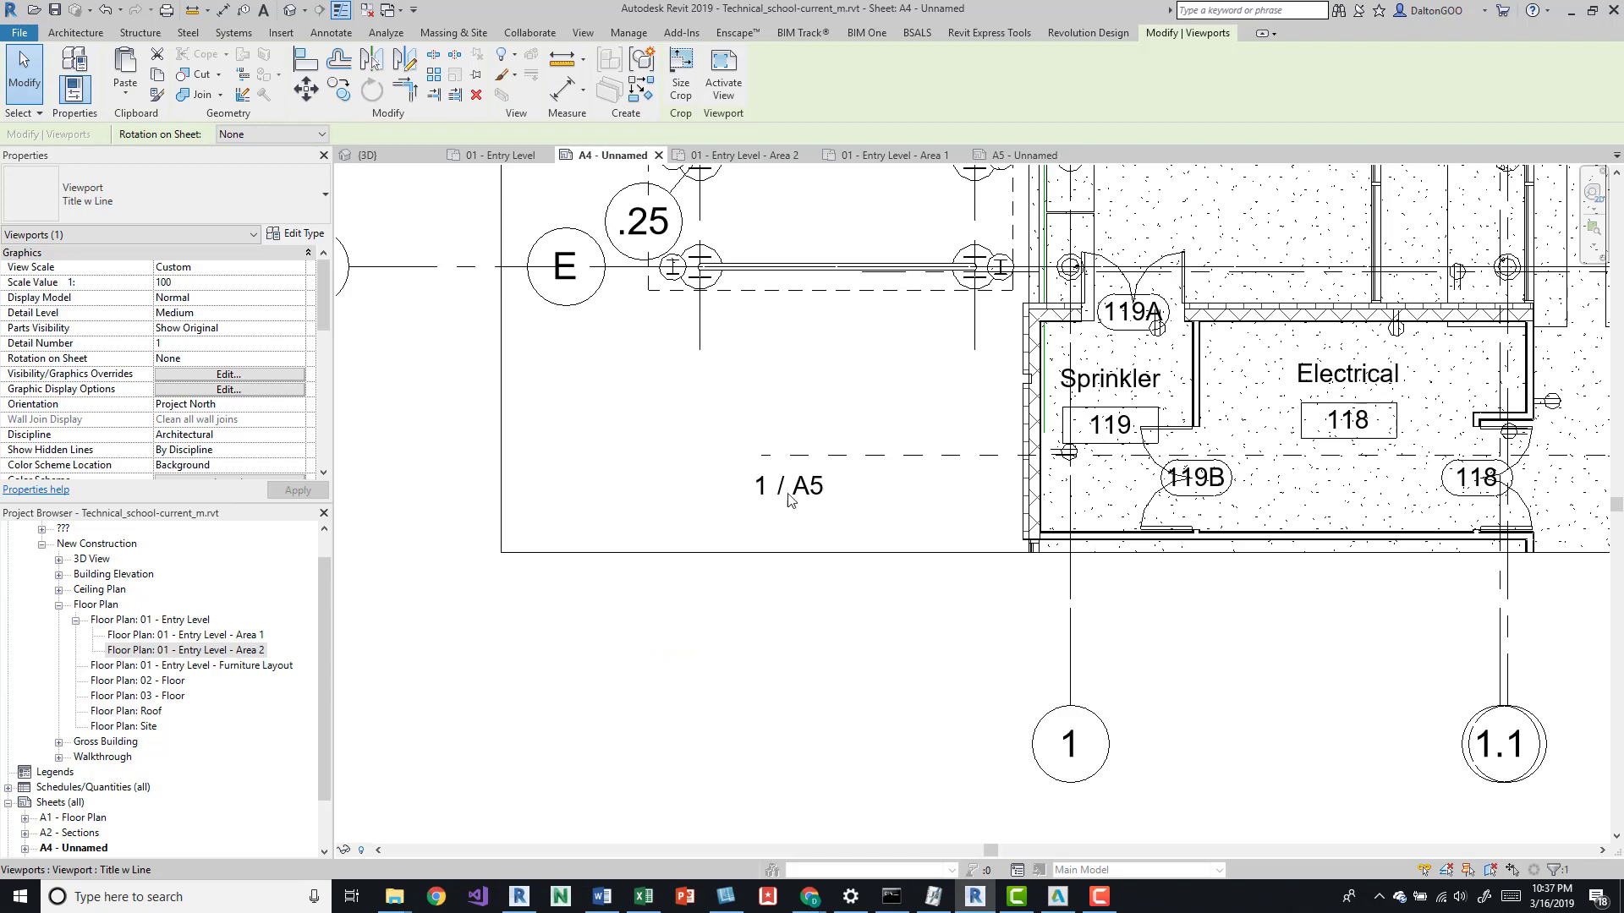
click(1025, 156)
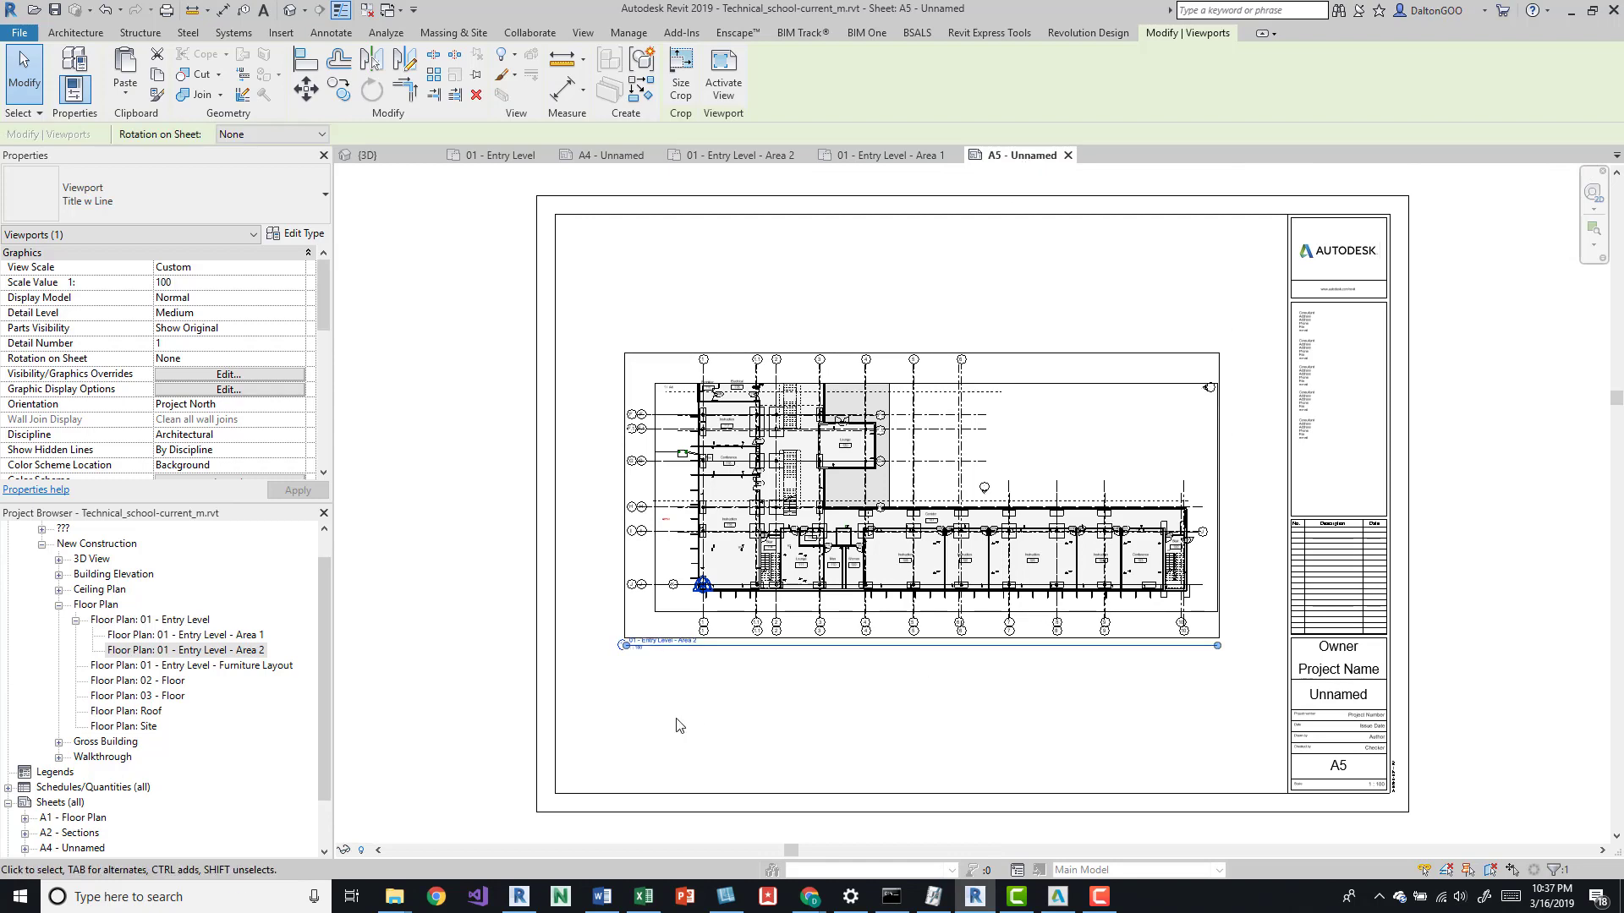
Examine the Area 2 viewport on sheet A5, including its title, the titleblock and the view reference near the matchline.
scroll(677, 726, up, 4)
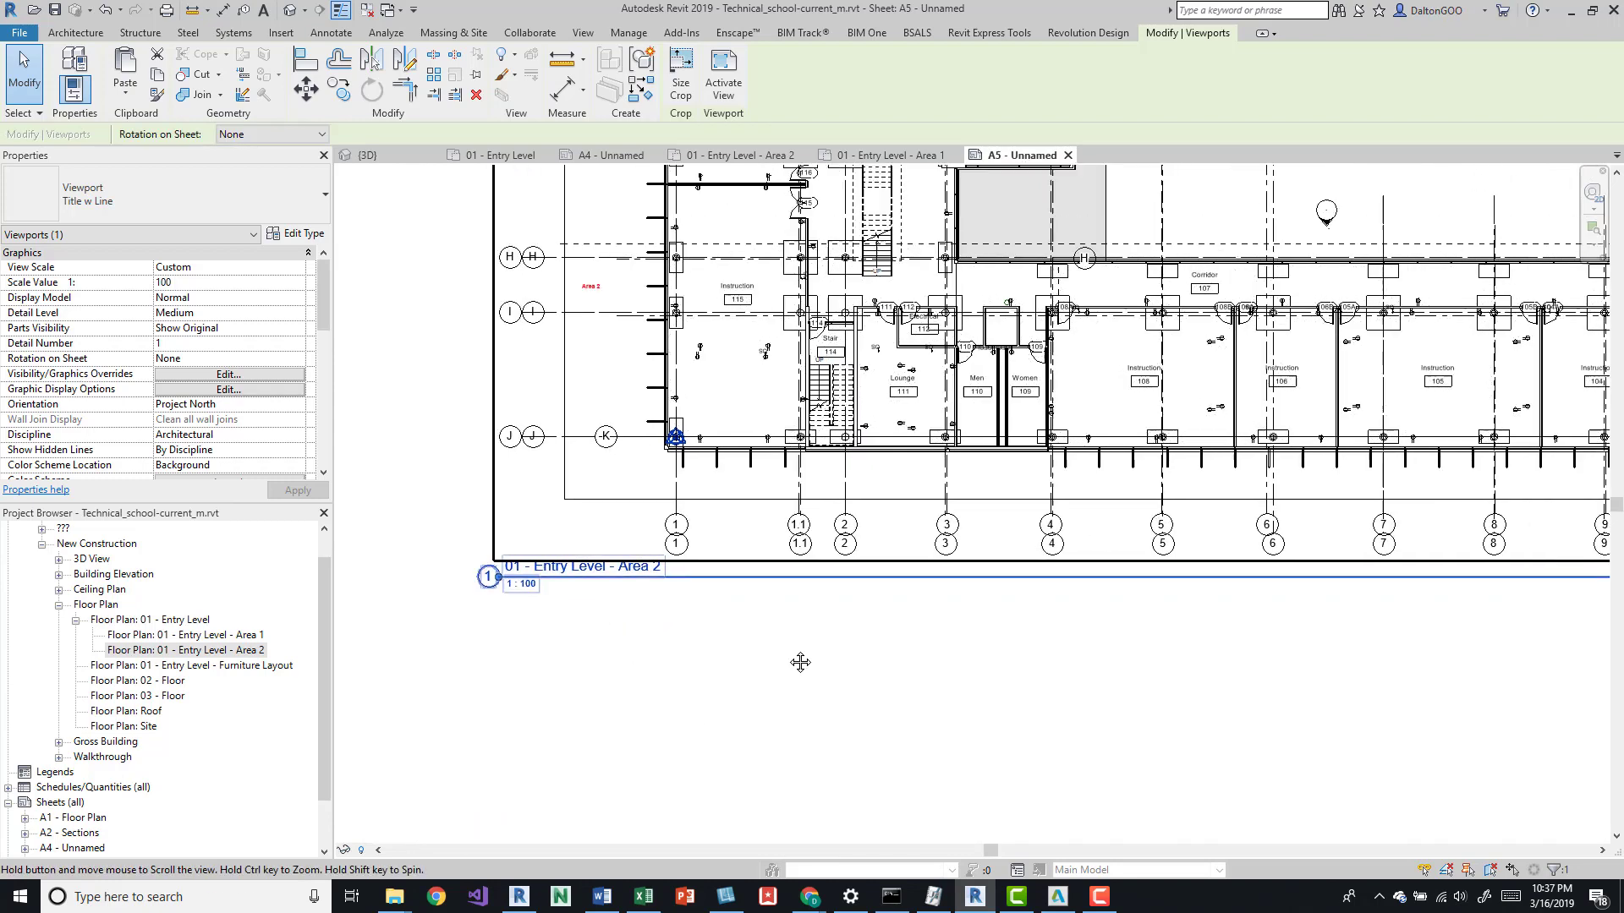
scroll(801, 663, down, 3)
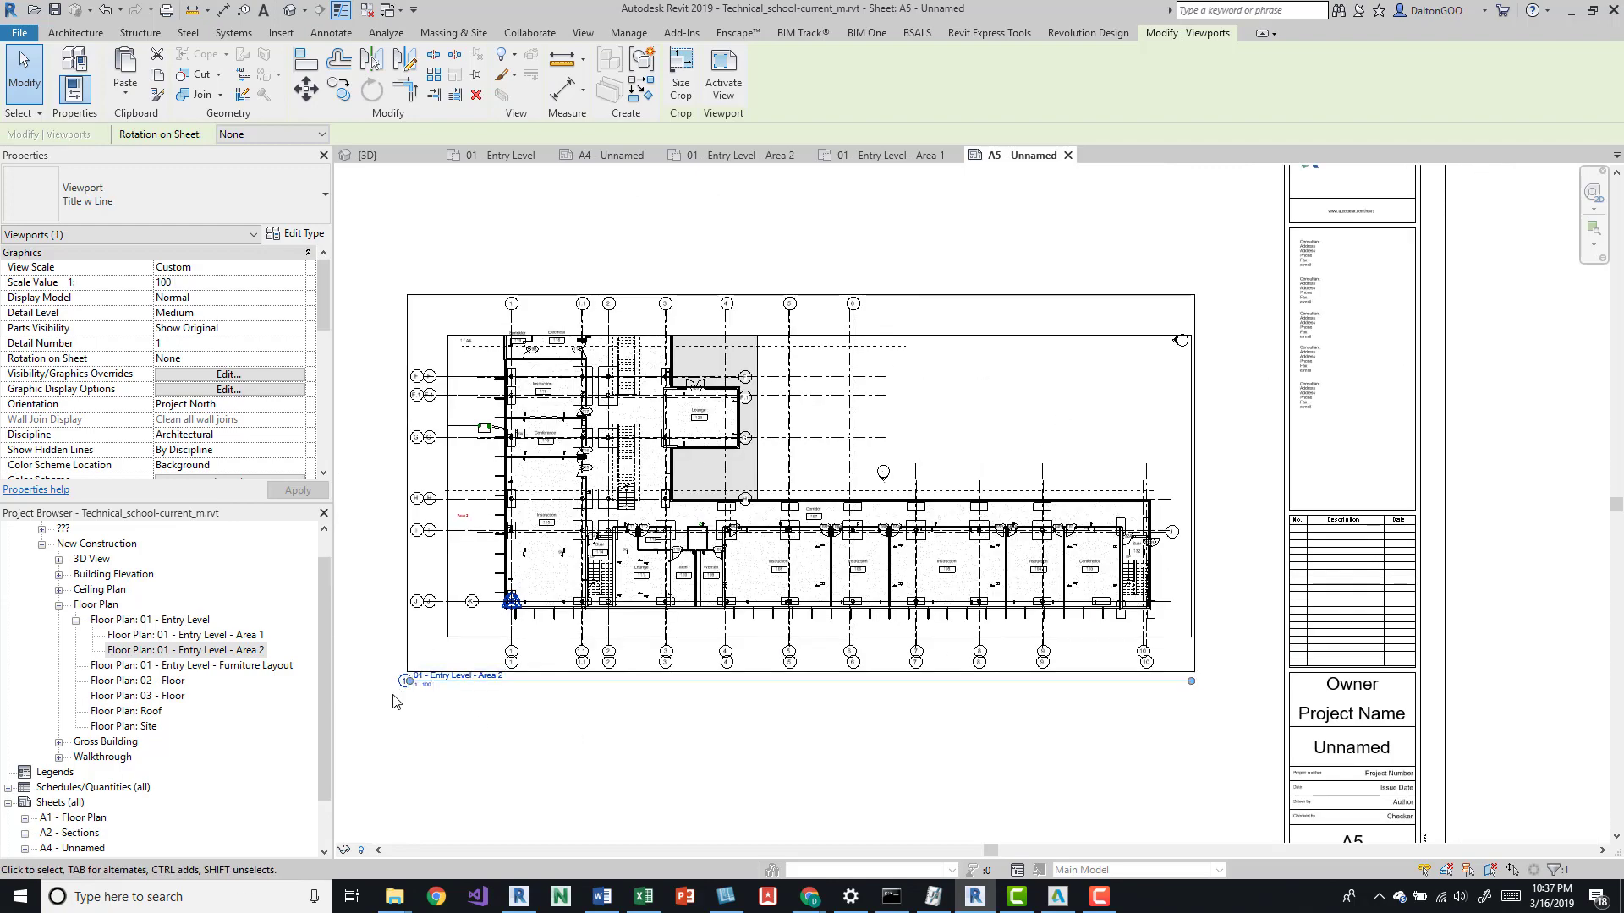
scroll(428, 700, up, 2)
scroll(428, 700, down, 4)
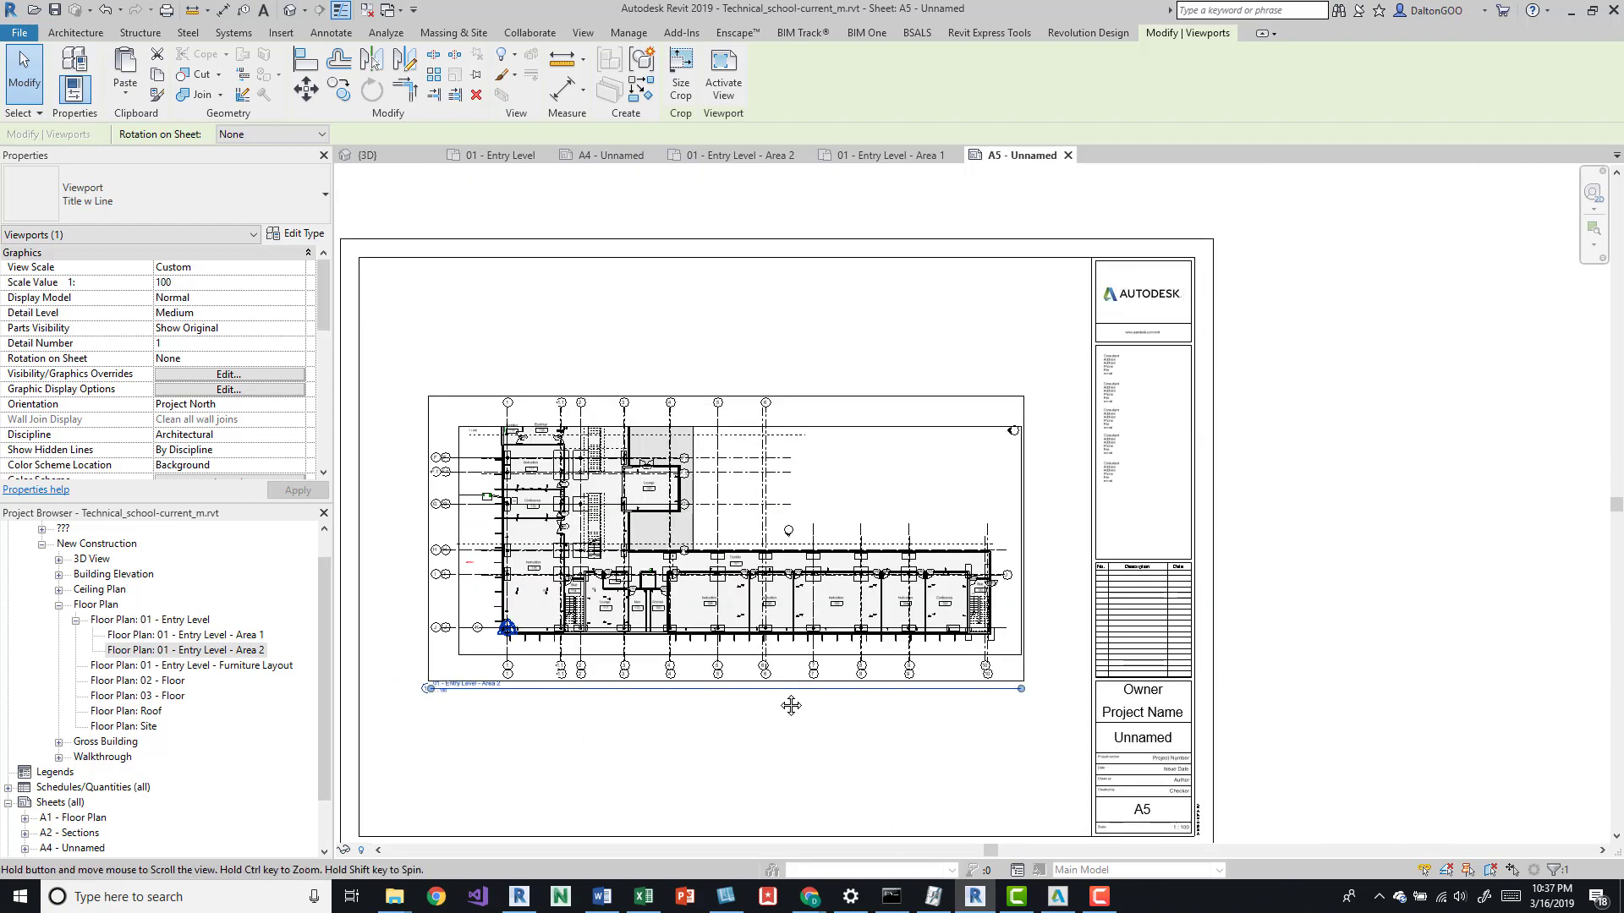
middle_drag(791, 705, 745, 473)
scroll(818, 367, up, 2)
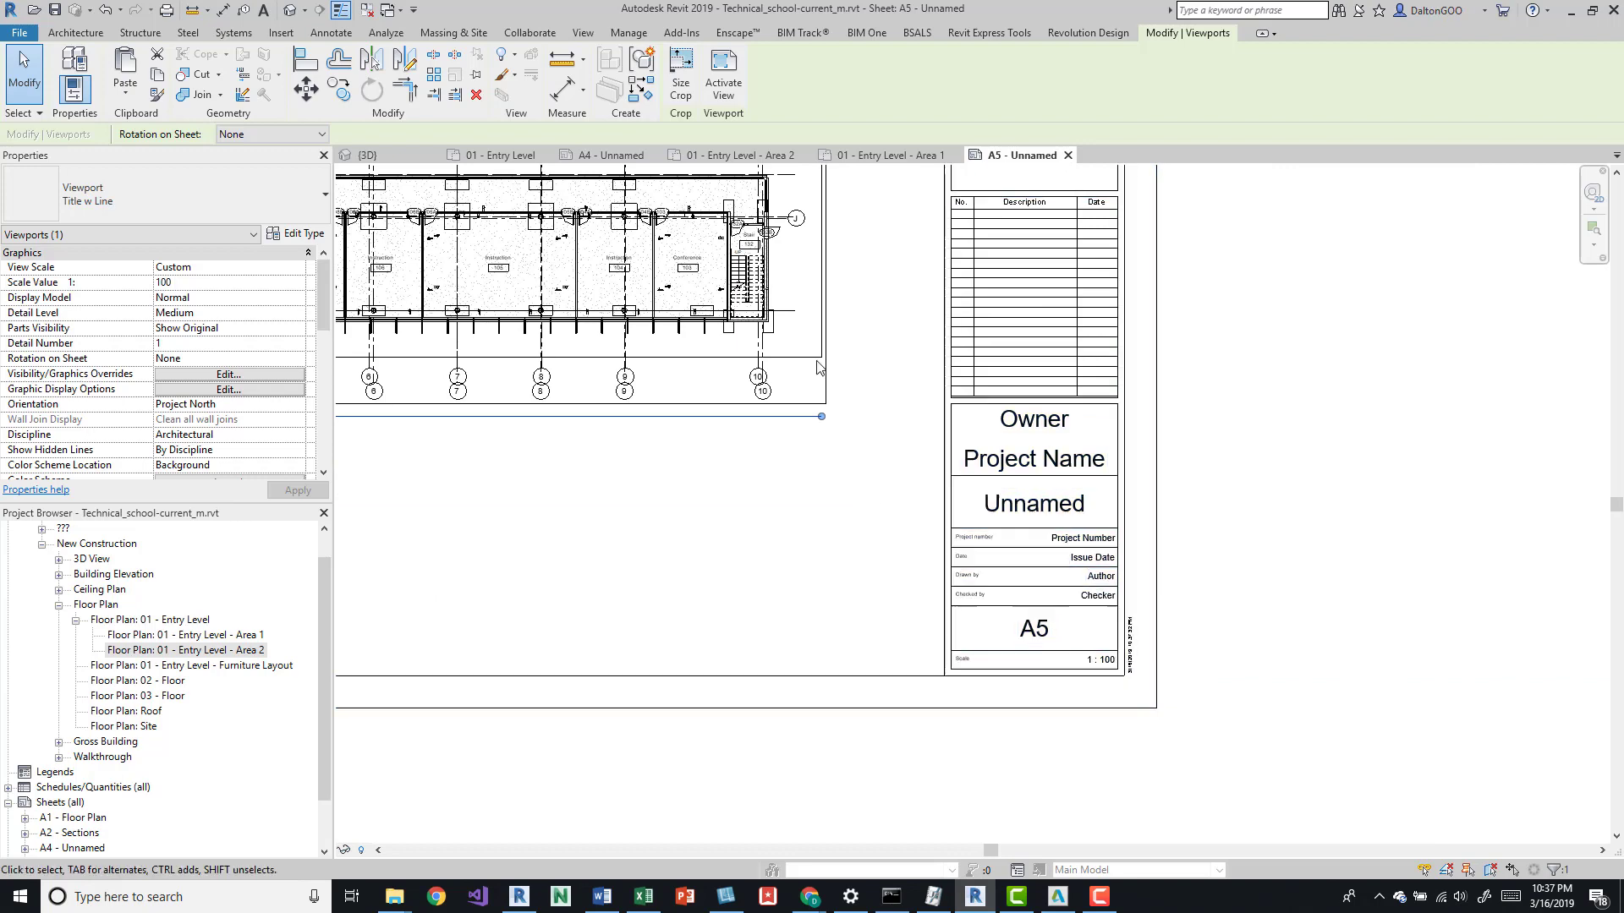
middle_drag(634, 423, 1116, 563)
middle_drag(550, 378, 585, 456)
scroll(567, 347, up, 5)
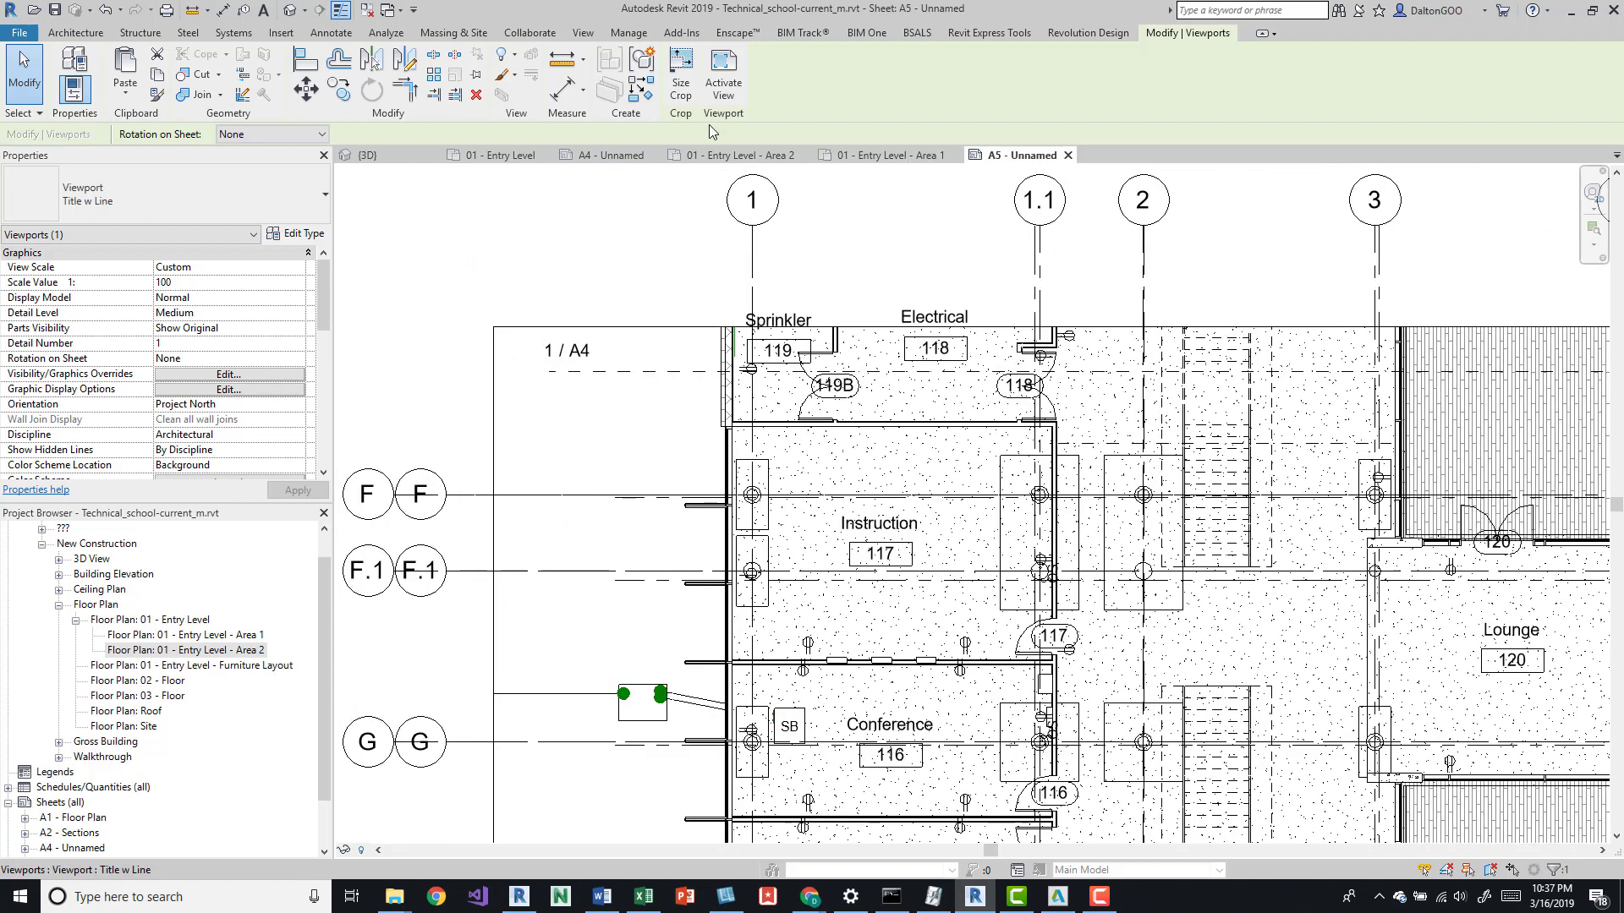
Compare the matchline view reference on sheet A4 with the corresponding one on sheet A5.
click(588, 155)
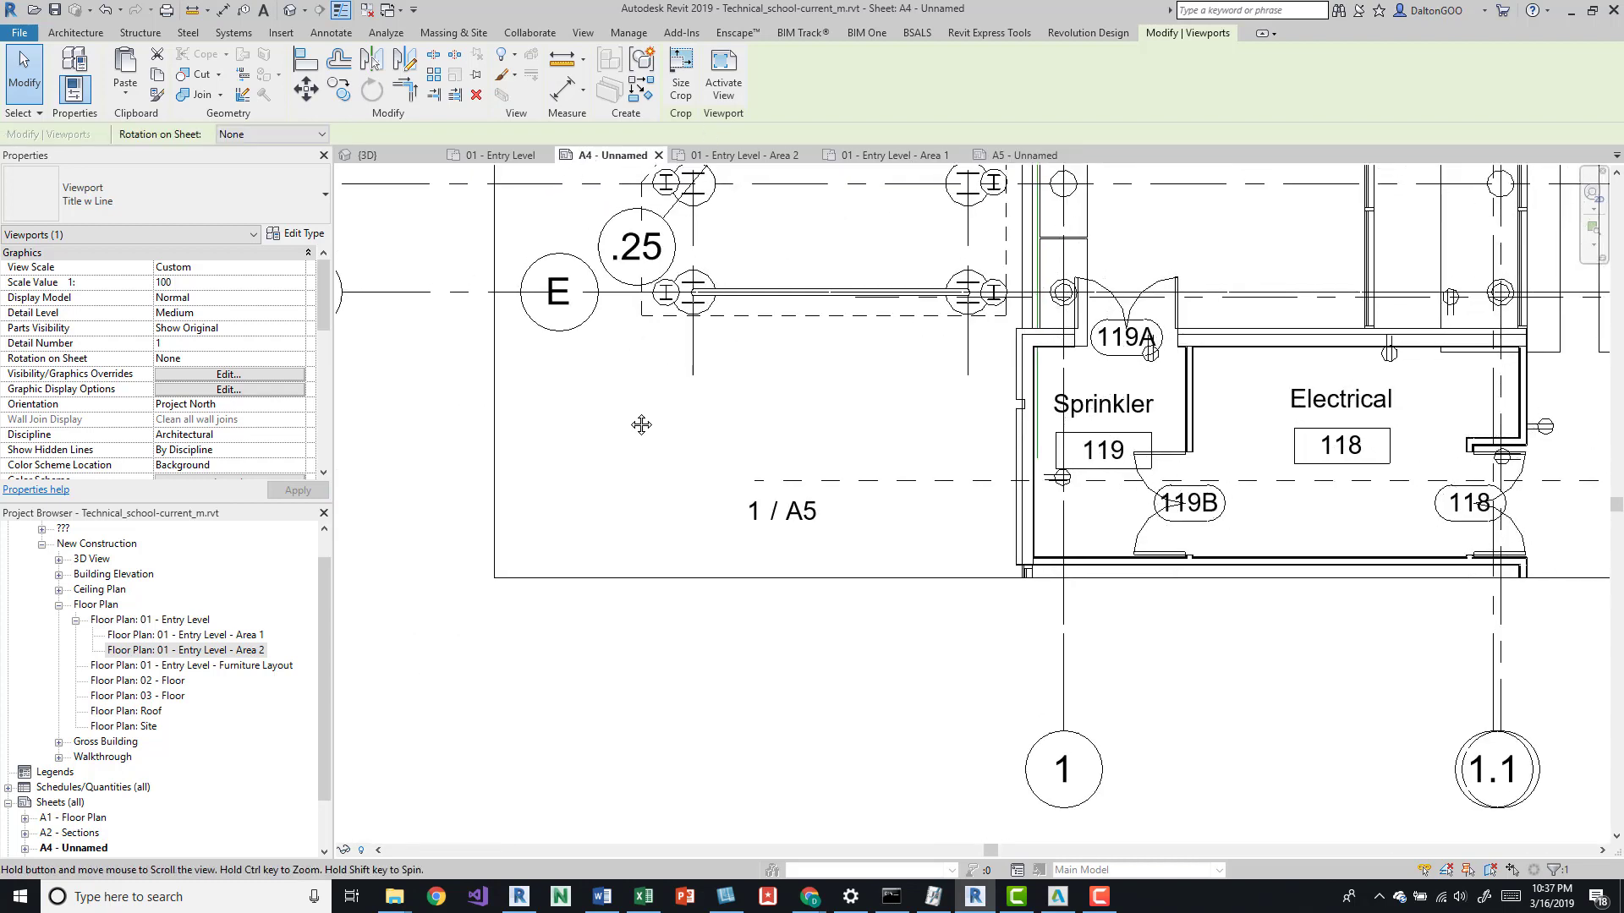
scroll(635, 418, down, 3)
click(1013, 157)
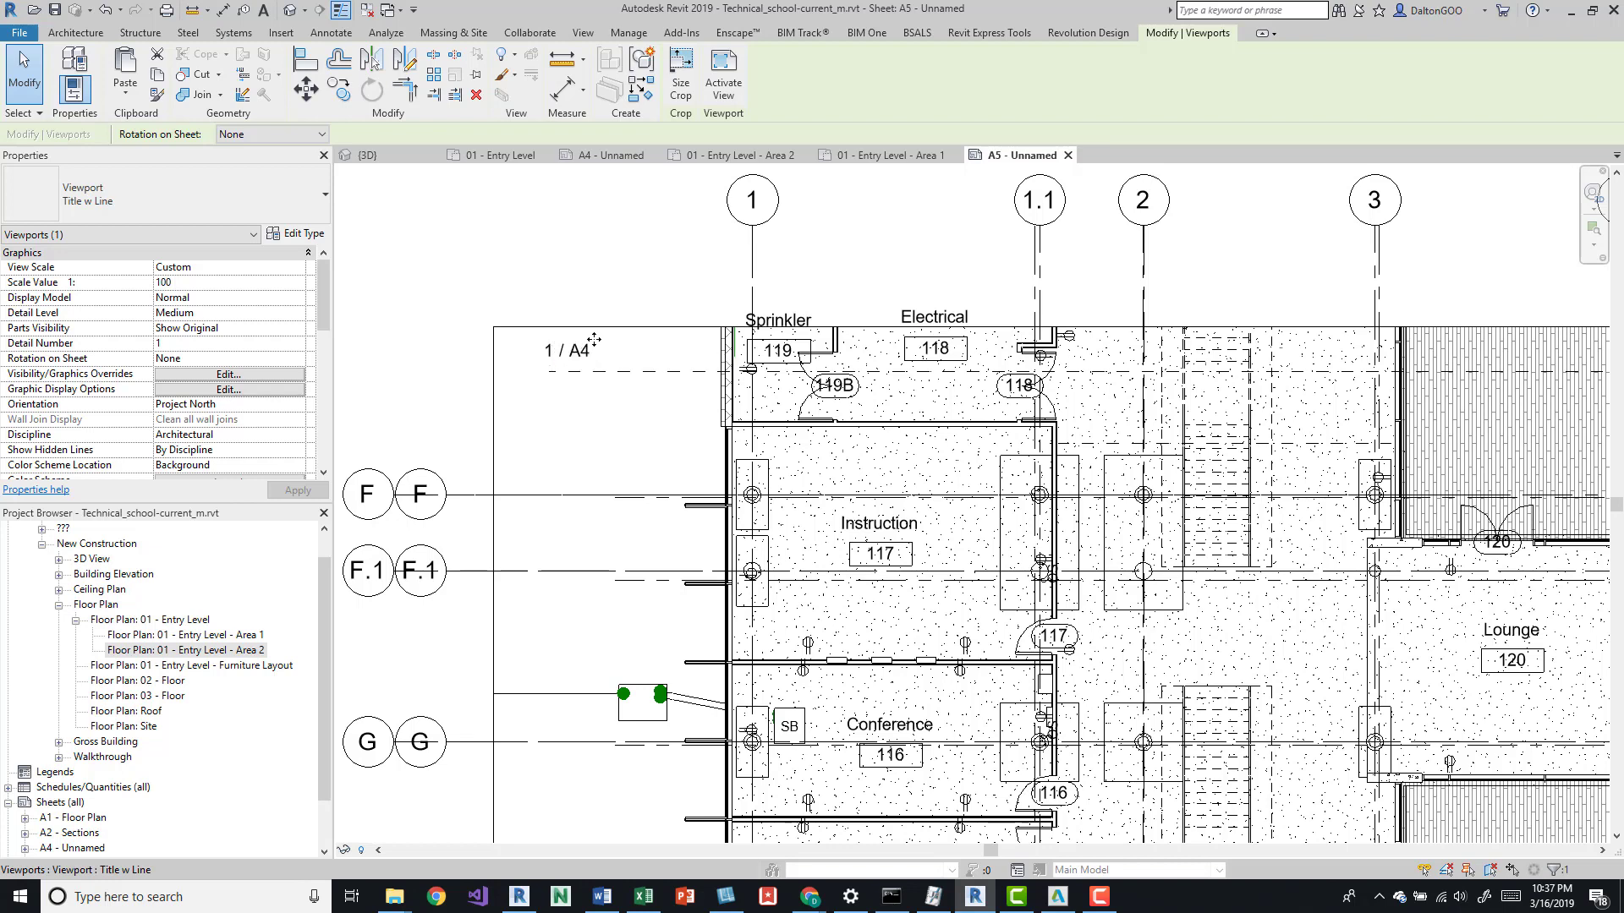
scroll(744, 416, down, 4)
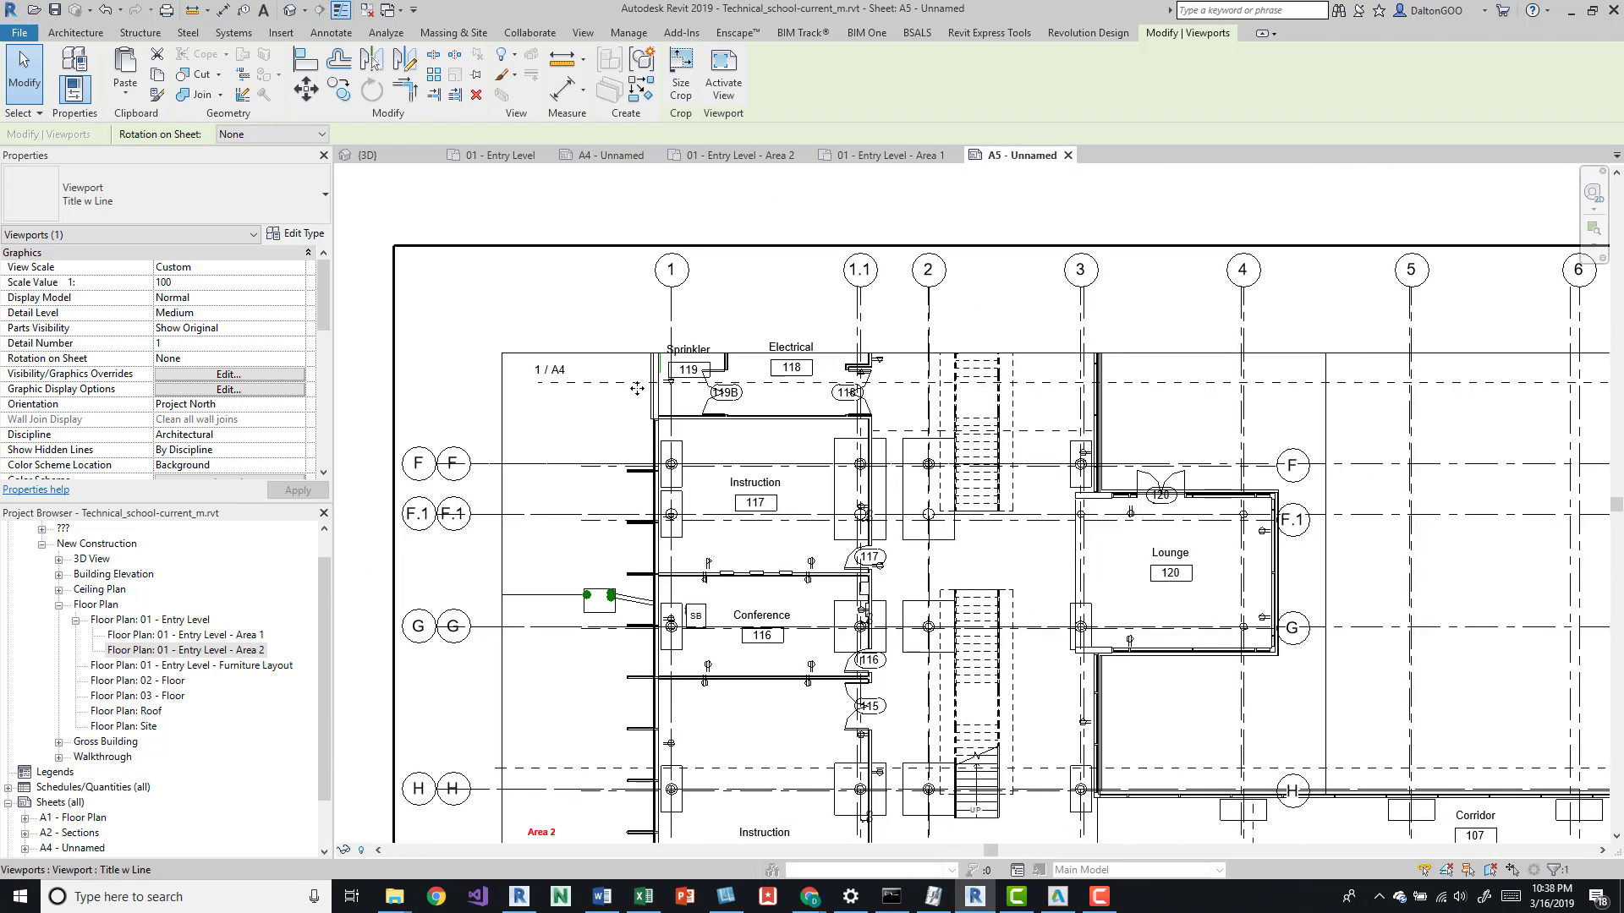
scroll(439, 286, down, 2)
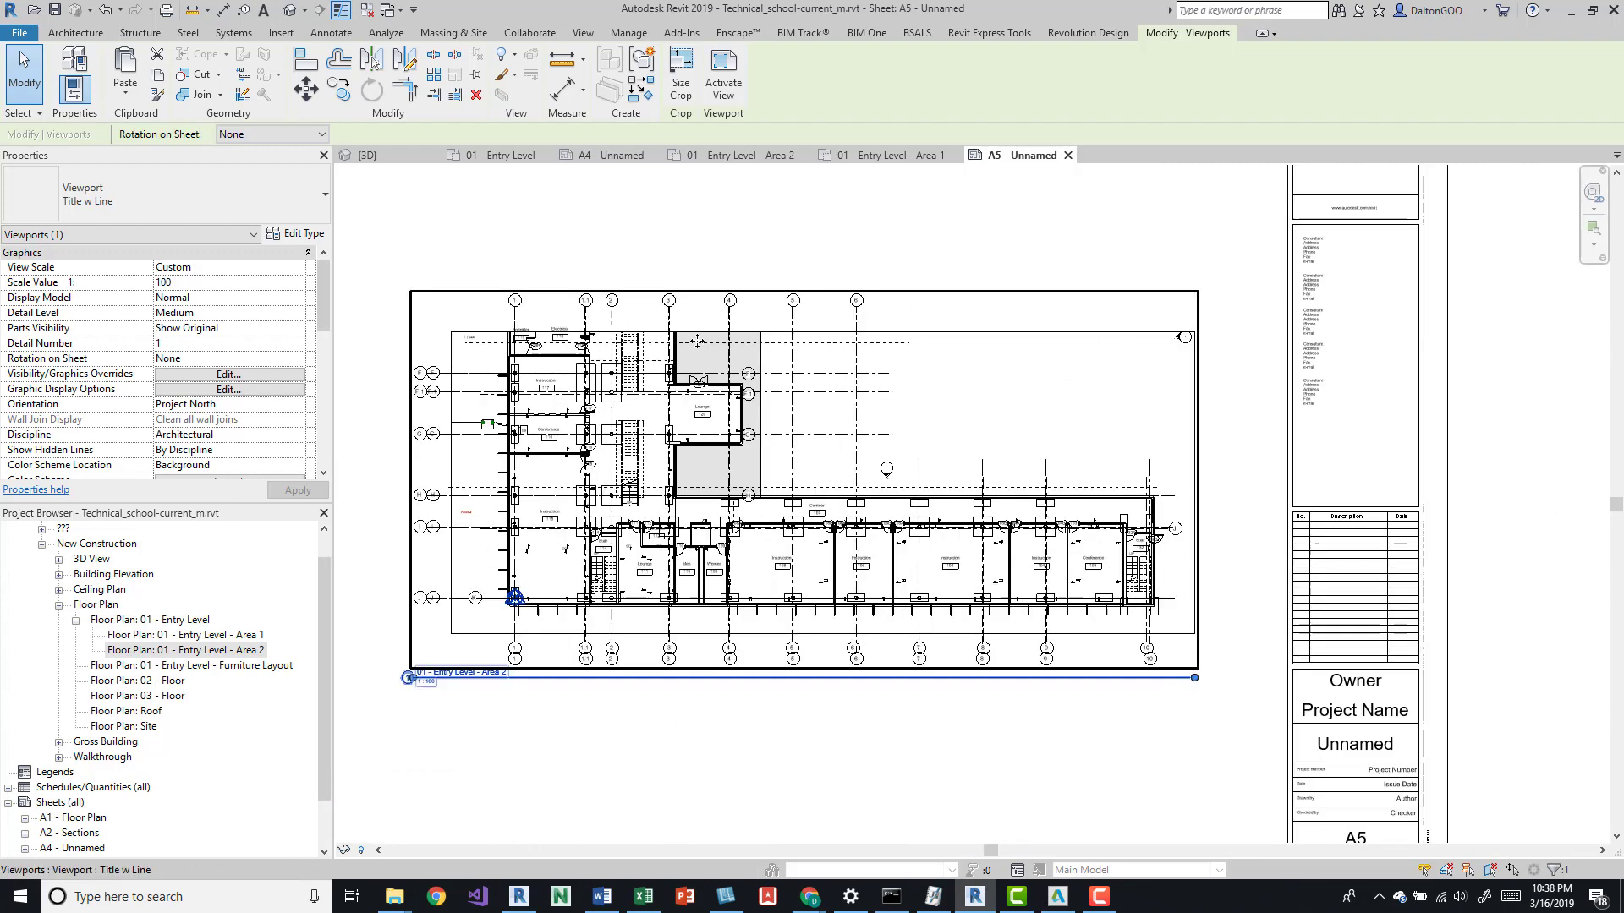
Activate the 01 - Entry Level - Area 2 viewport on sheet A5 and inspect the target of its matchline view reference.
click(853, 235)
scroll(589, 392, up, 4)
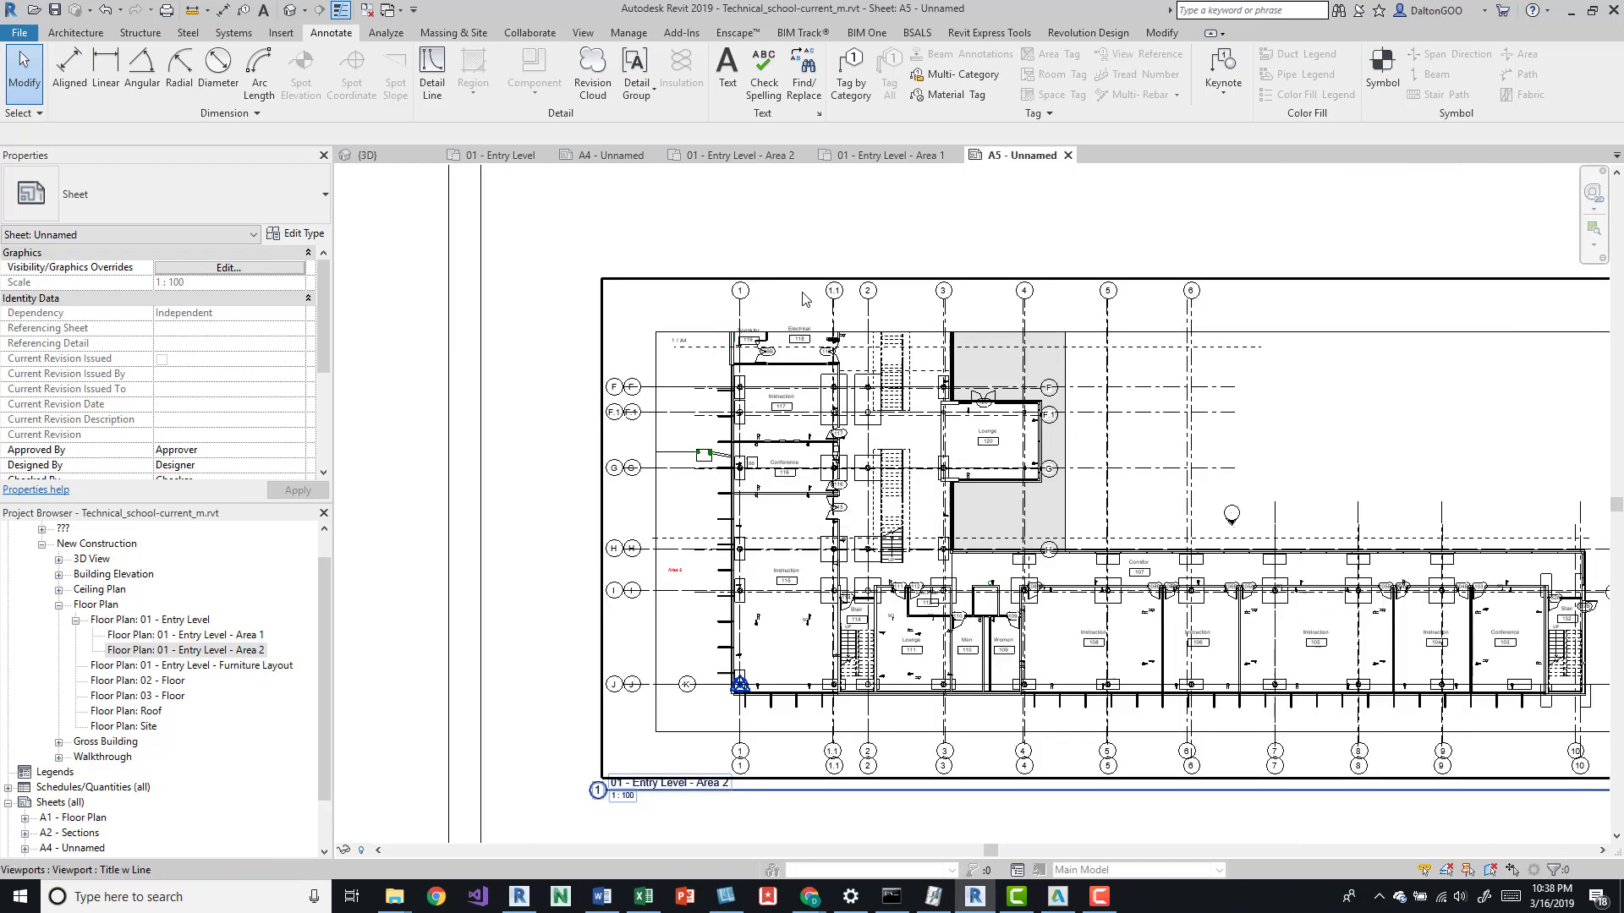
click(596, 380)
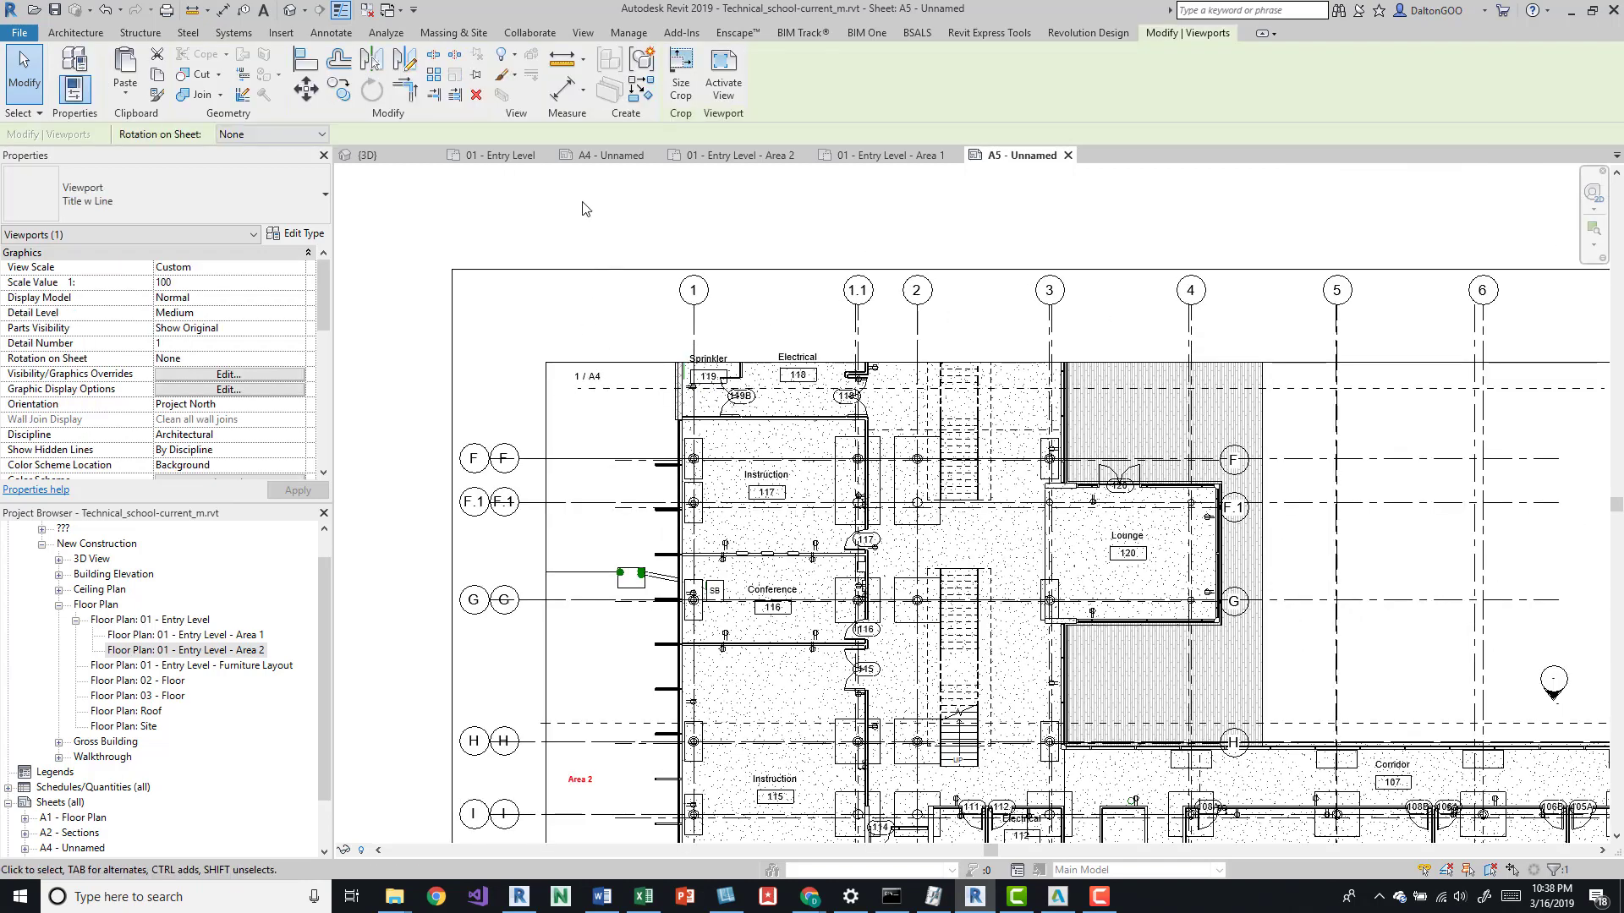
double_click(591, 384)
click(591, 384)
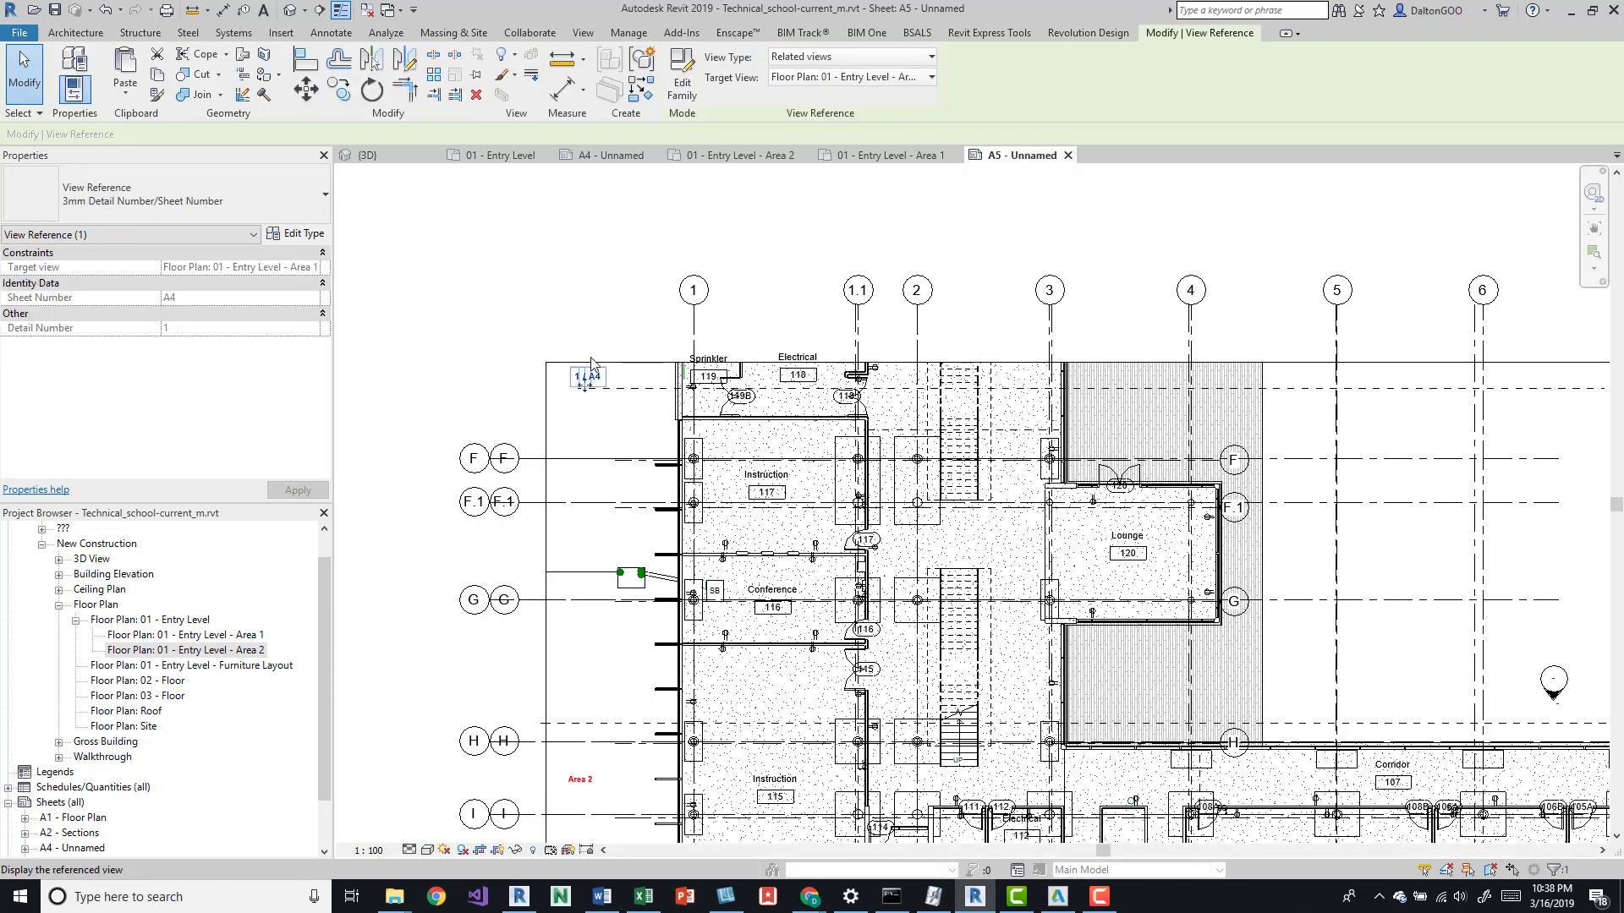
click(544, 234)
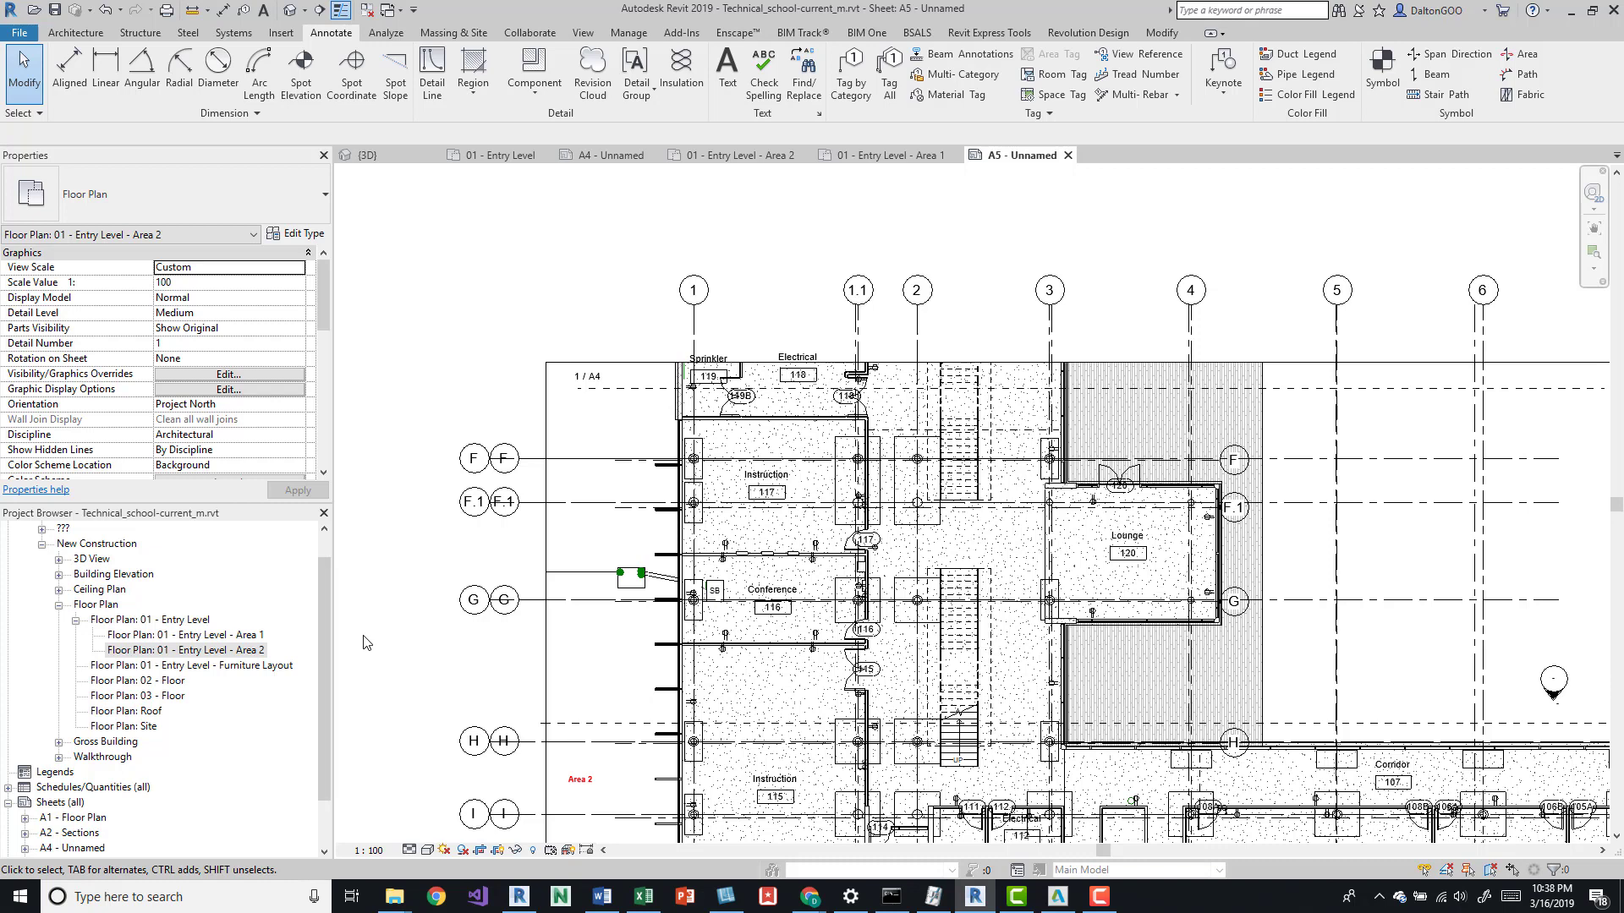
Set the activated Area 2 view's detail level to Coarse and check the parent 01 - Entry Level floor plan.
click(410, 849)
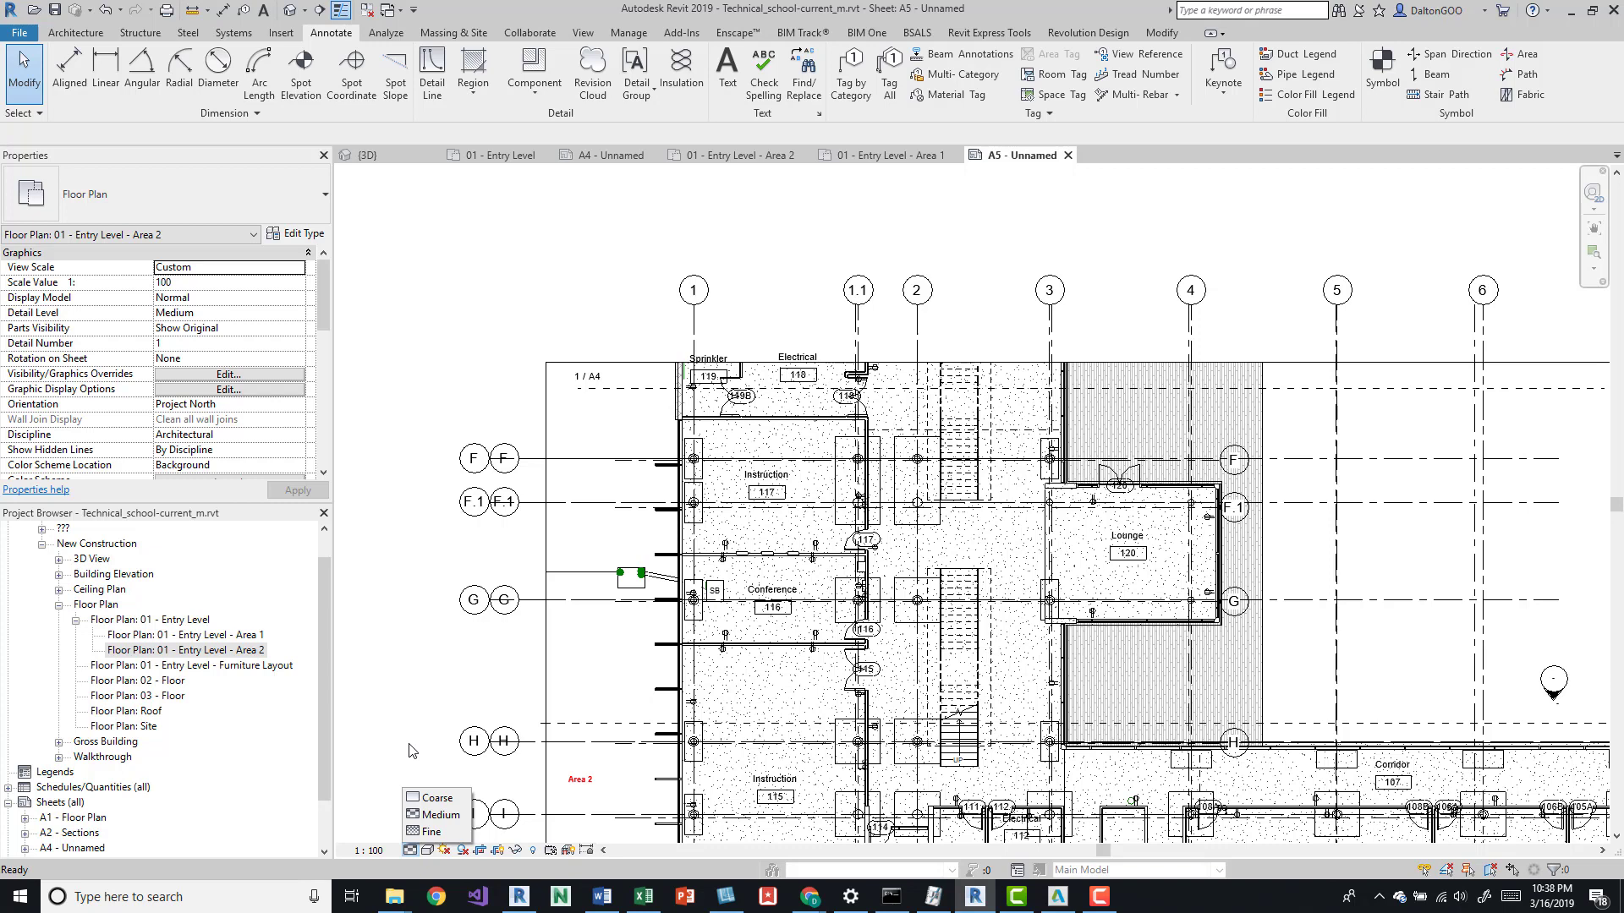
click(433, 797)
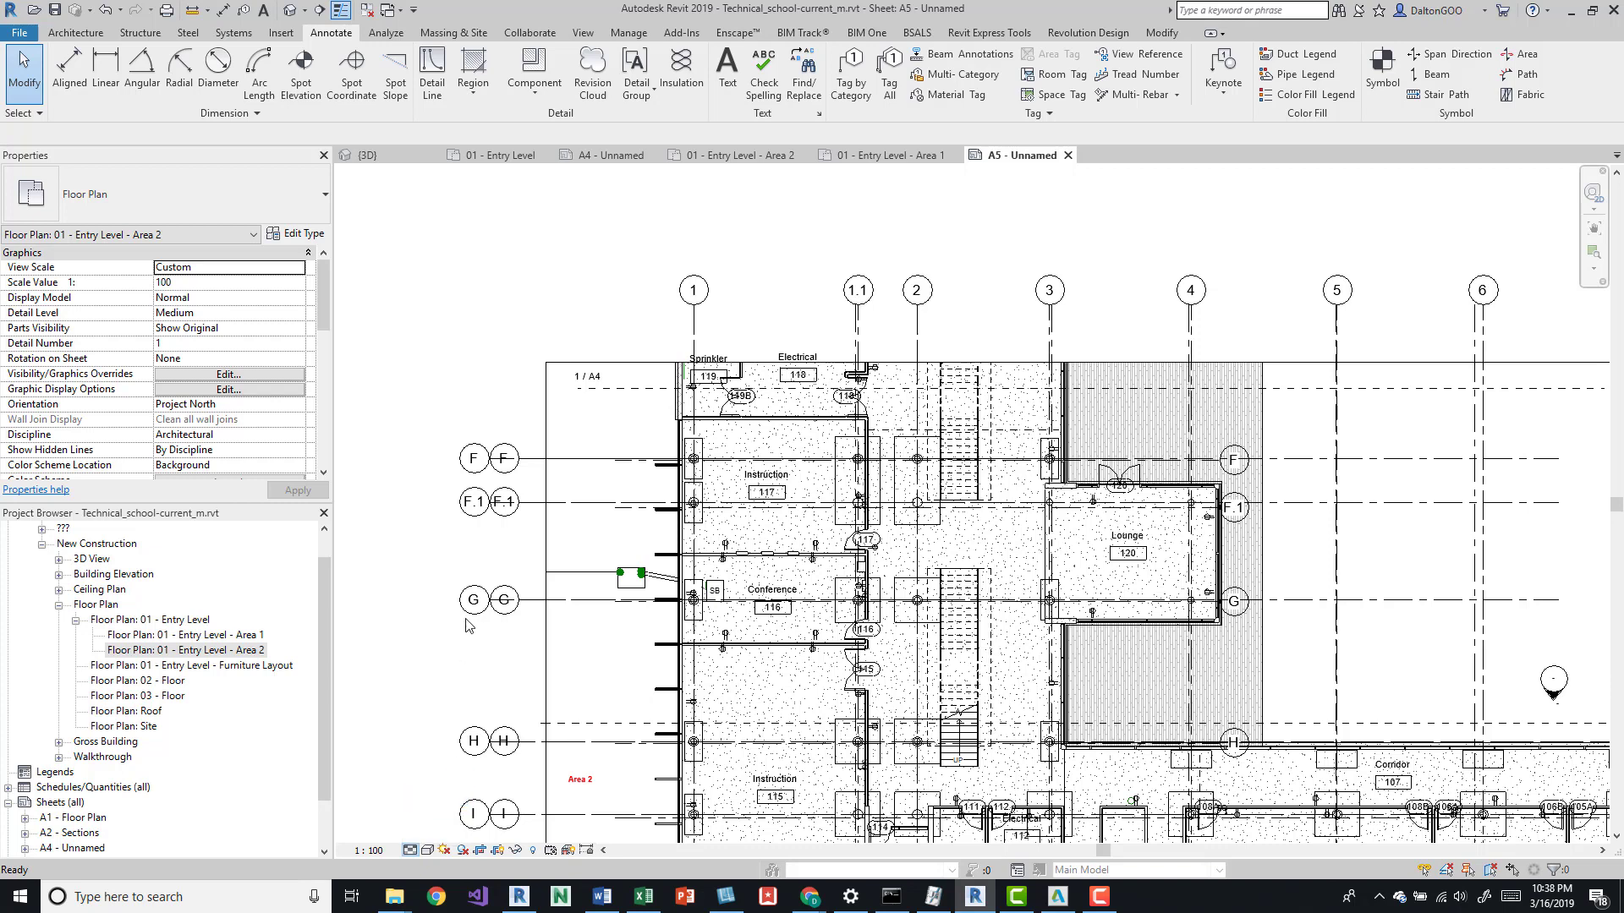
double_click(189, 623)
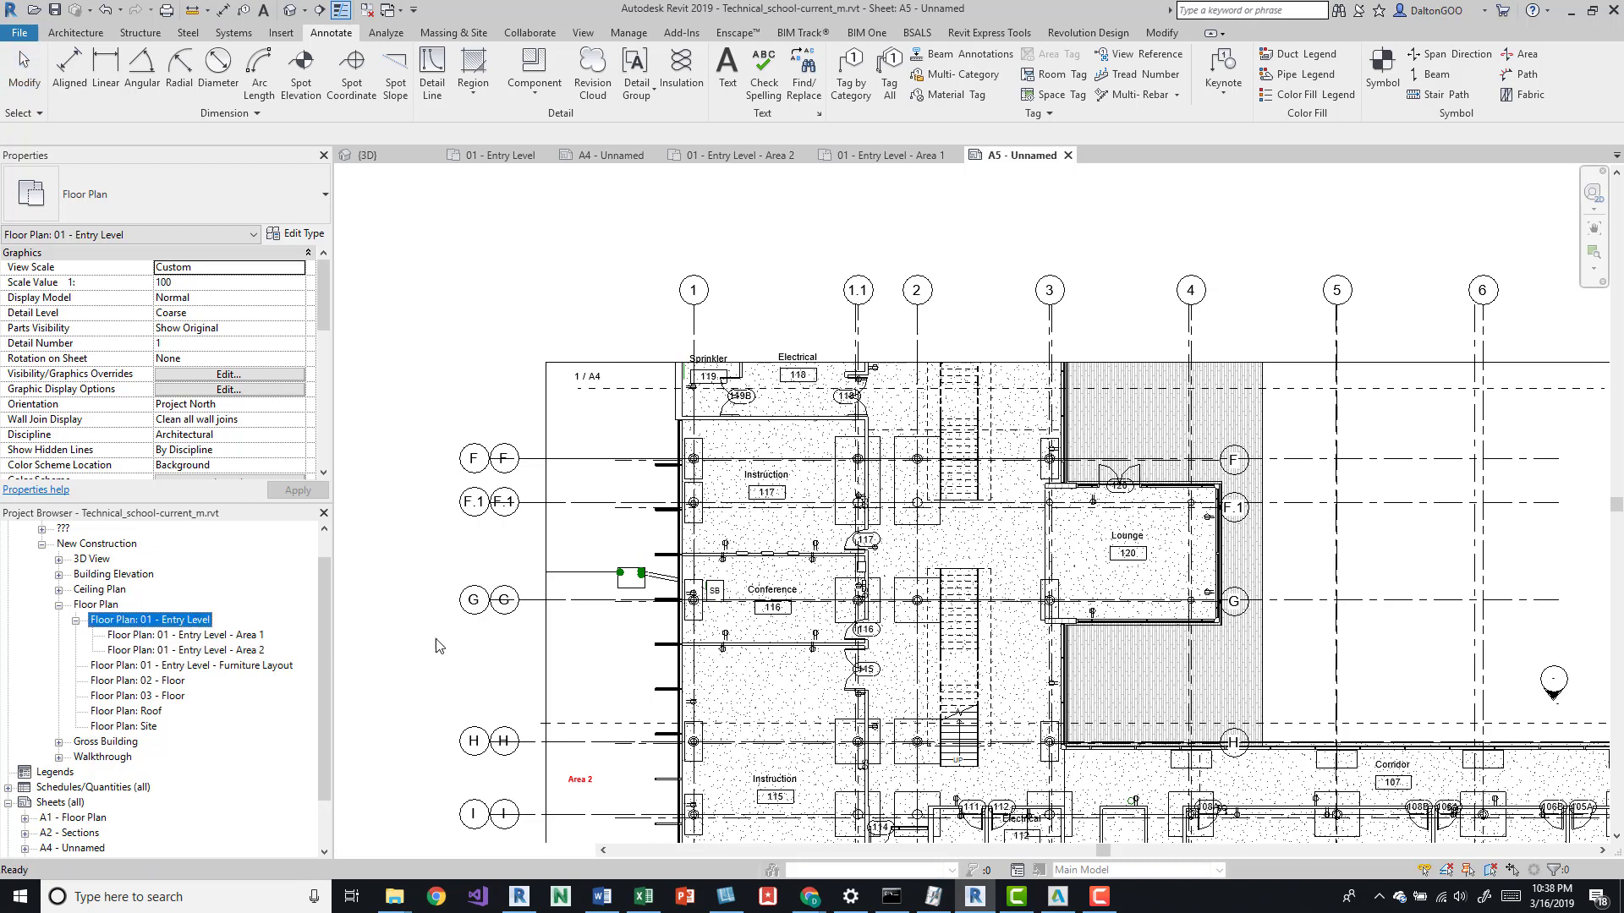
scroll(741, 441, down, 3)
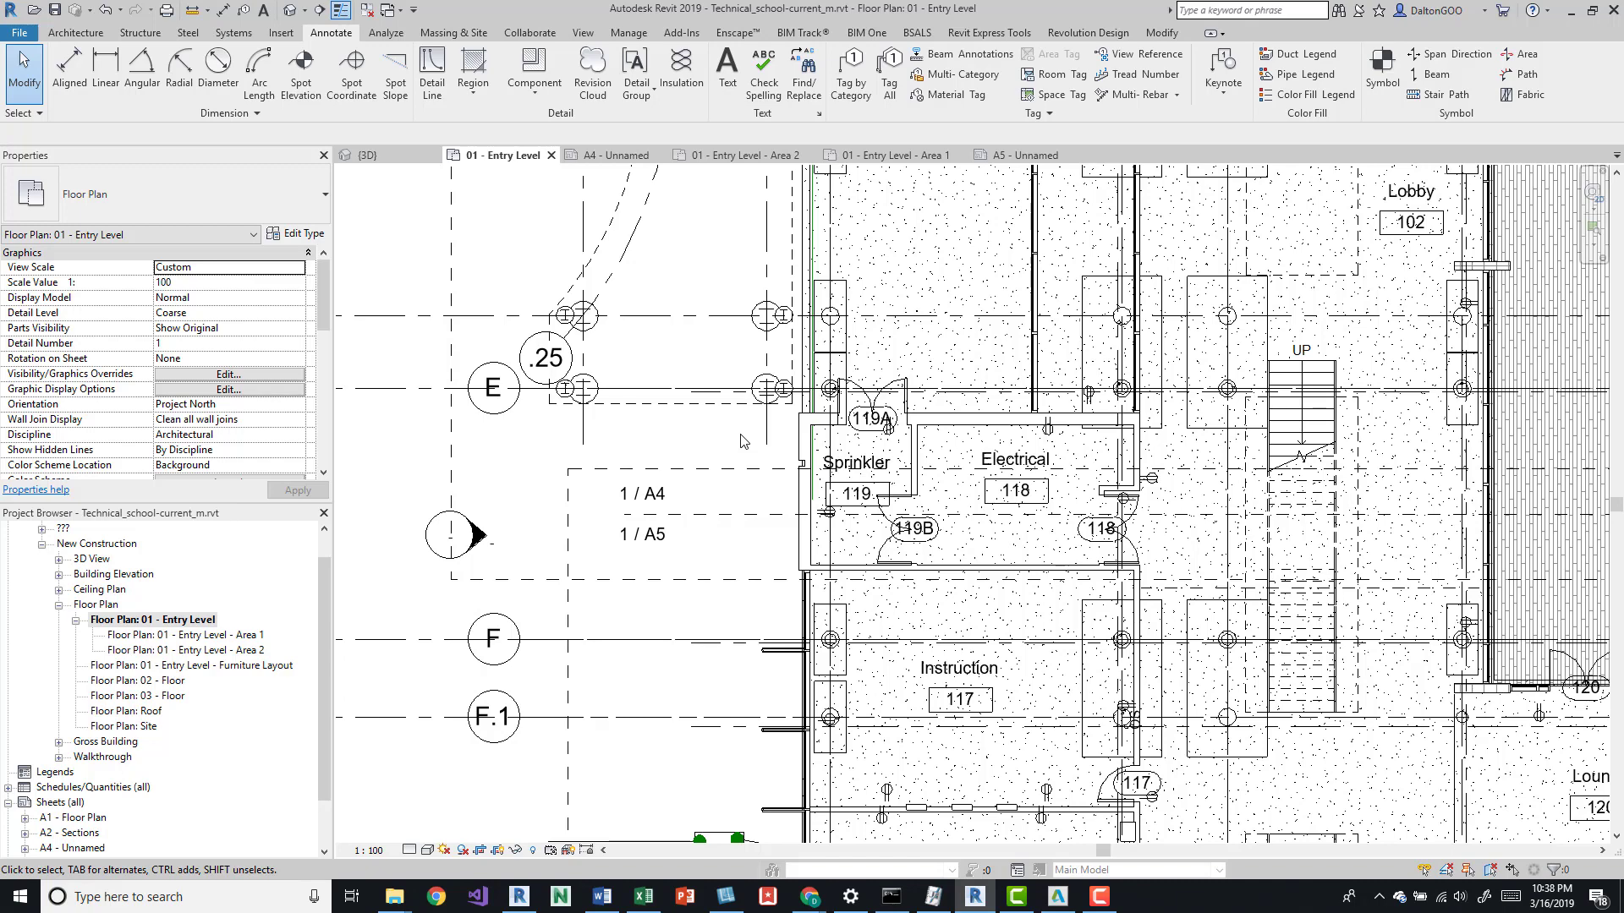
scroll(772, 595, down, 3)
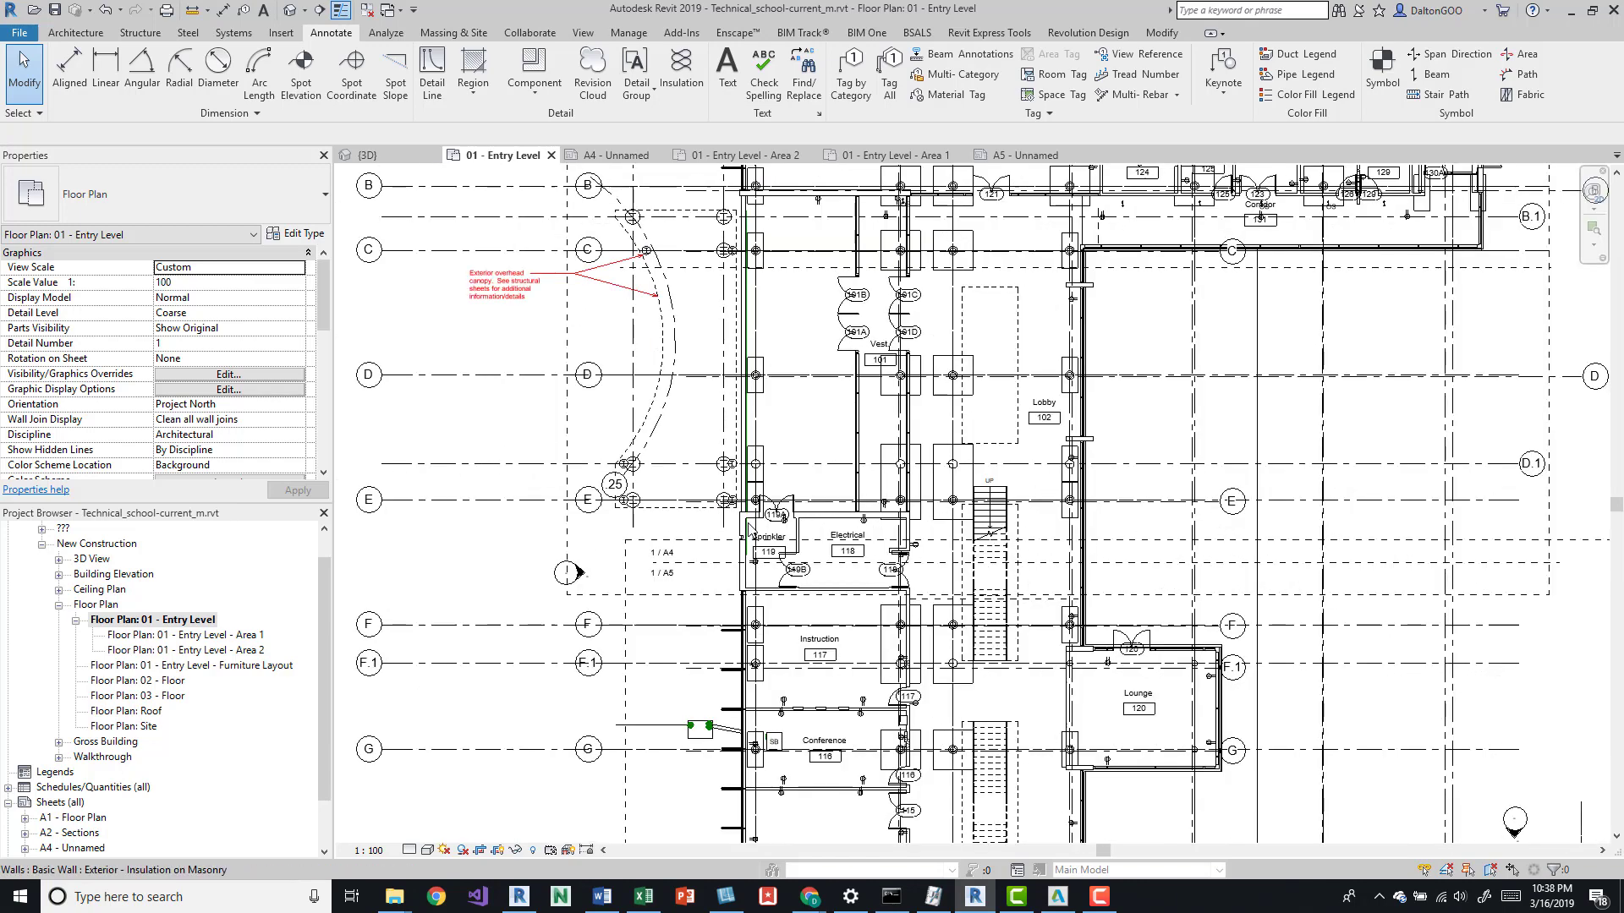
scroll(773, 594, down, 2)
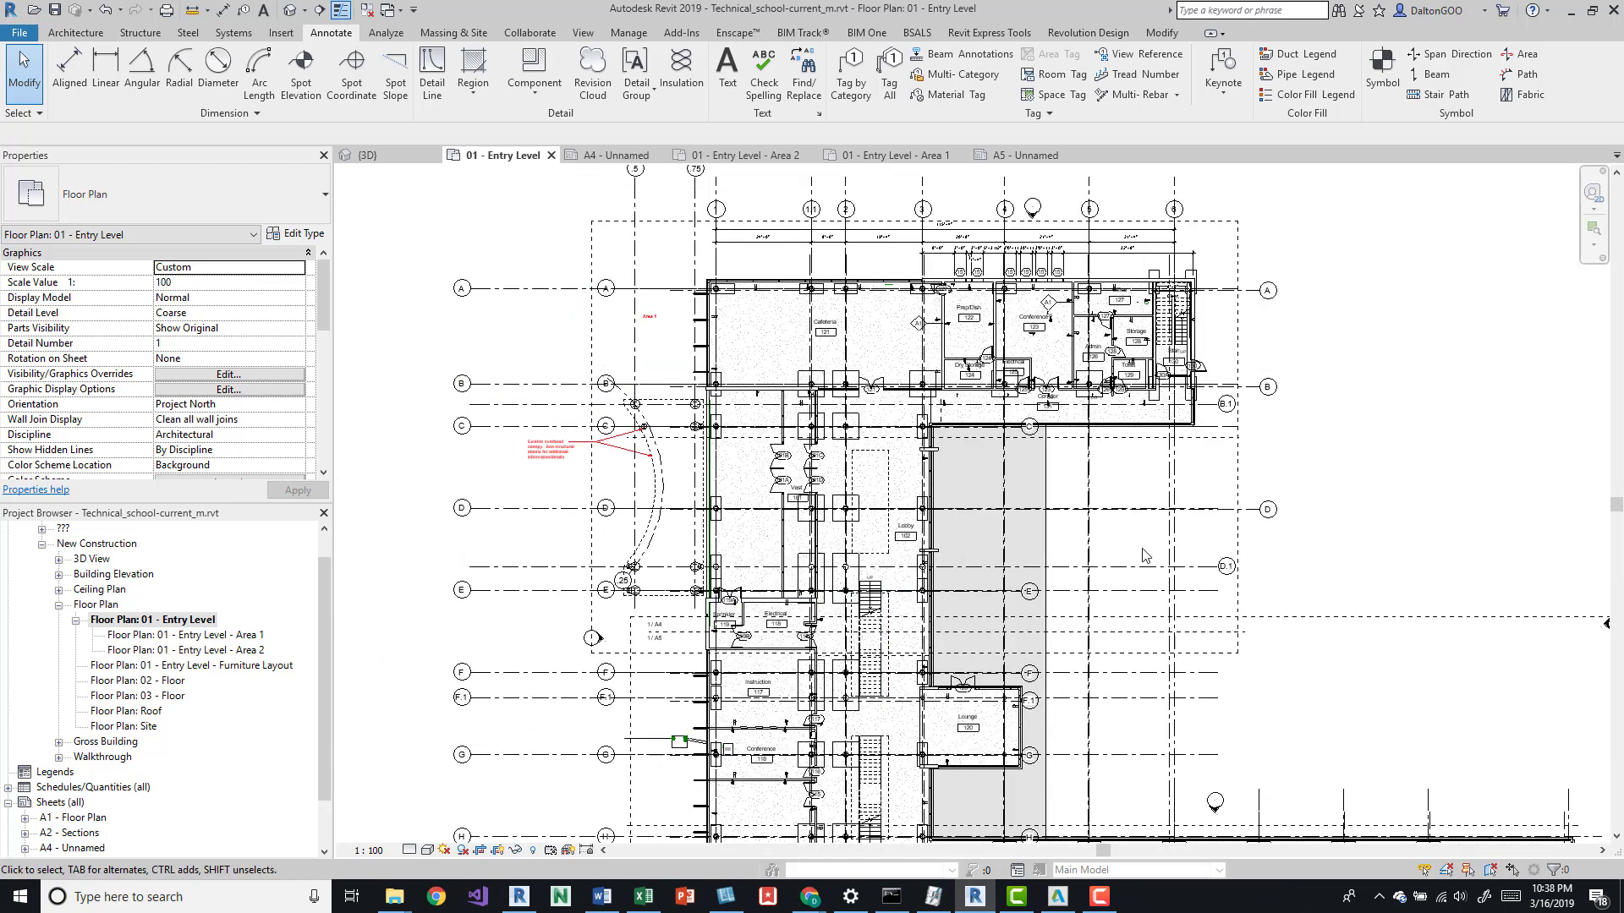